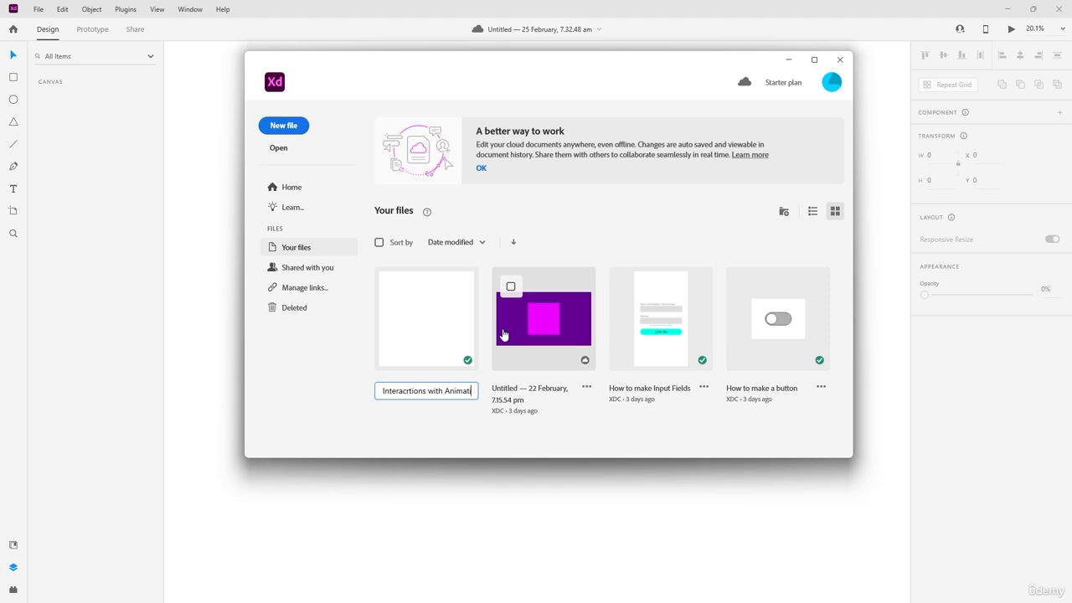
Step: Rename the cloud document "How to make Micro Interacrtions with Animations" and minimize the home window
key(Return)
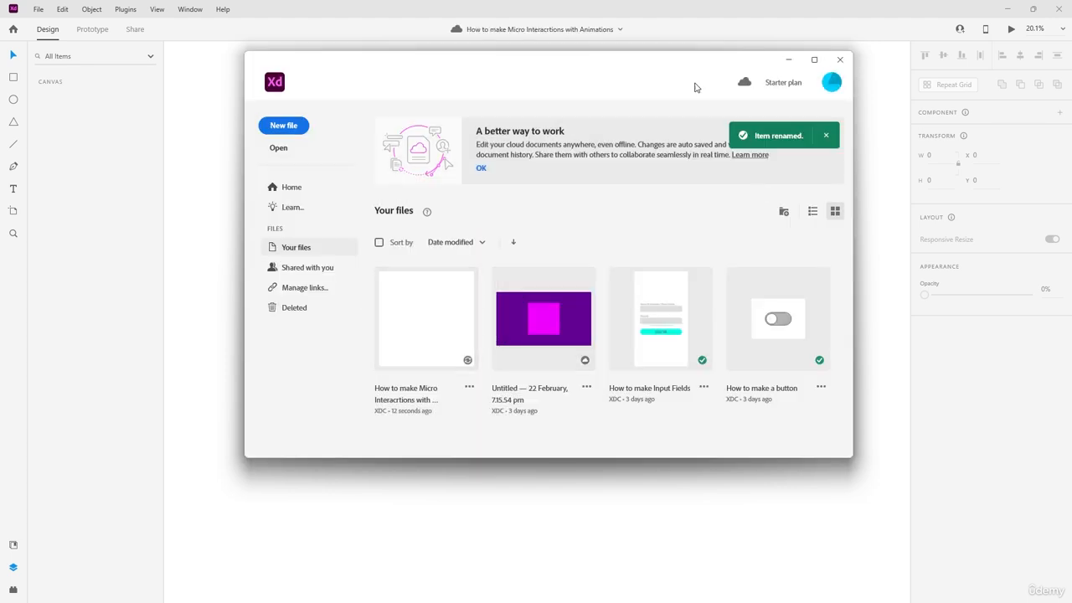
click(788, 60)
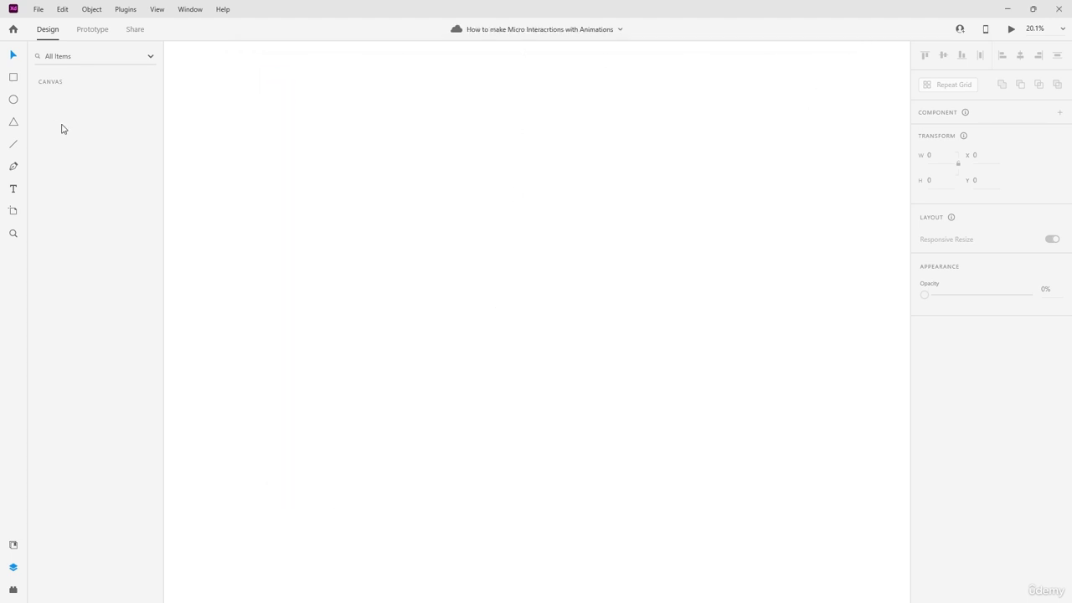
Step: Create an artboard on the empty canvas and set its width and height to 400
click(13, 210)
click(951, 131)
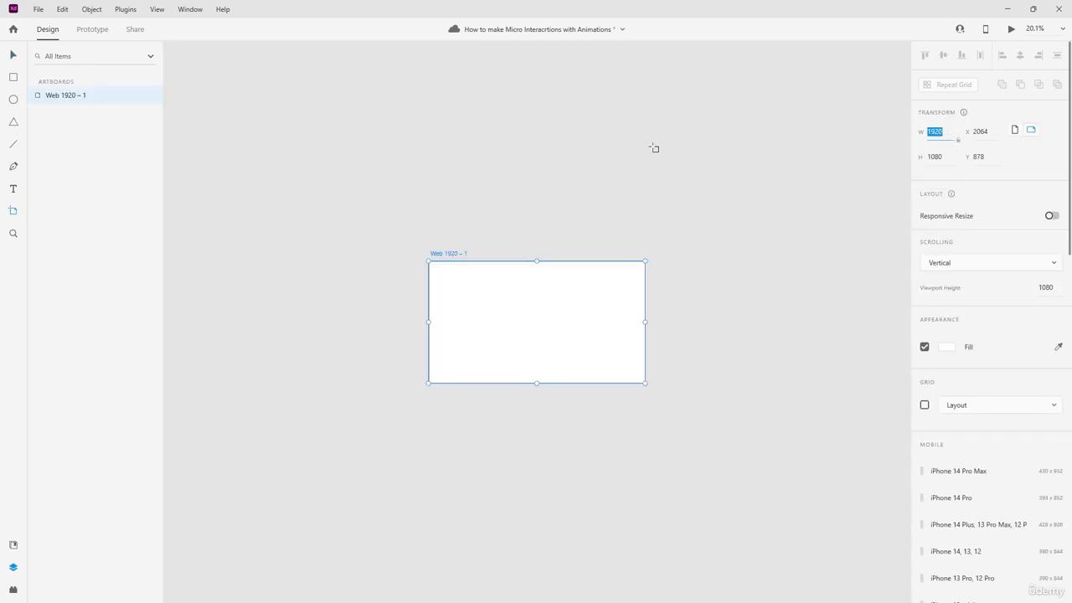
text(400)
click(940, 160)
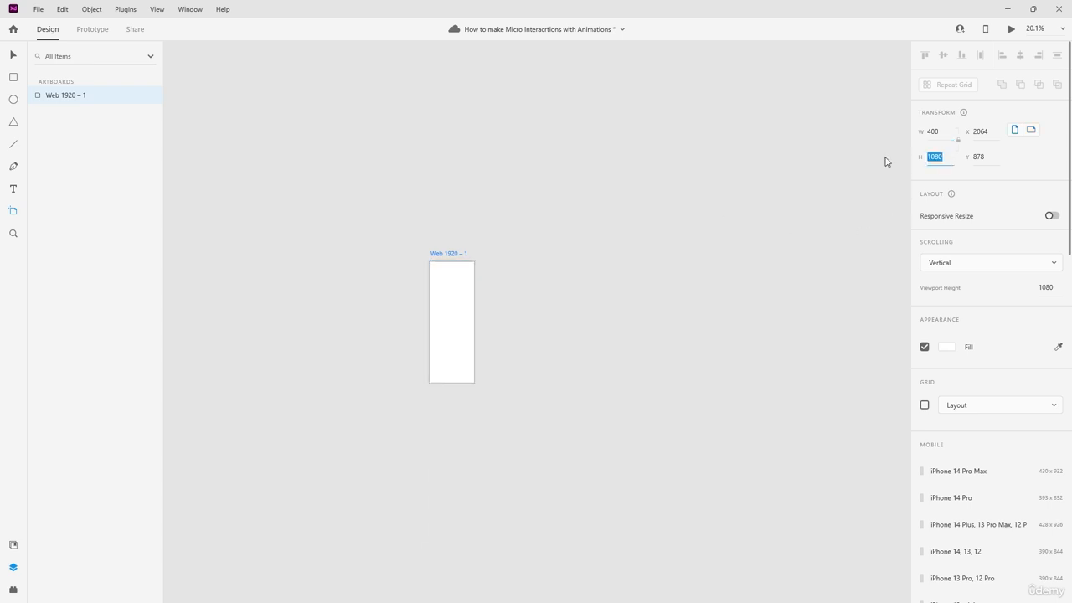
text(400)
key(Return)
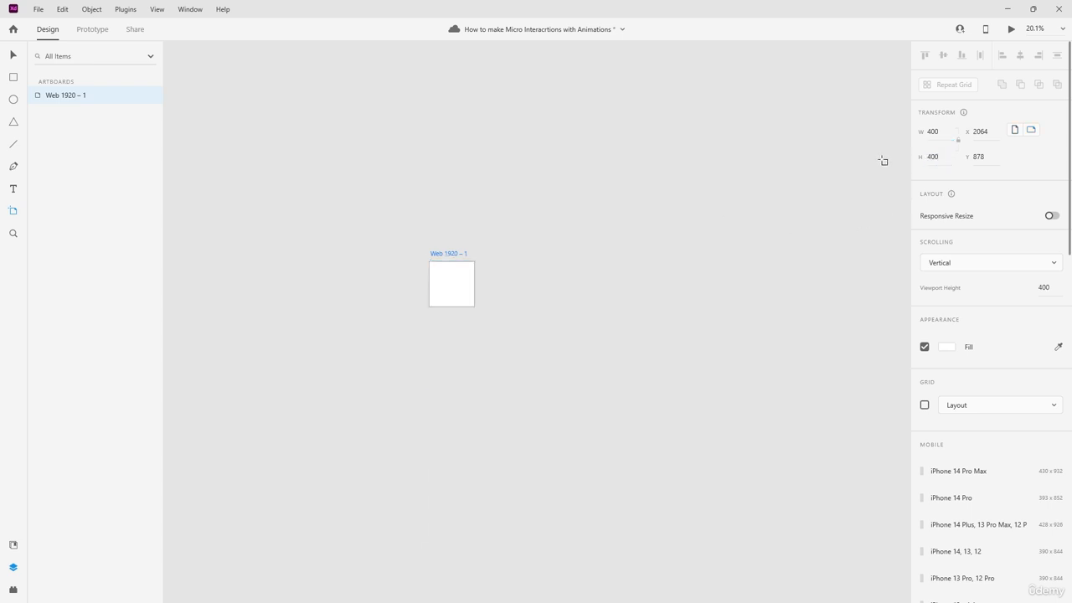
click(12, 55)
click(512, 178)
Step: Move the artboard up and to the left on the canvas, to about X 1835, Y 816
click(438, 254)
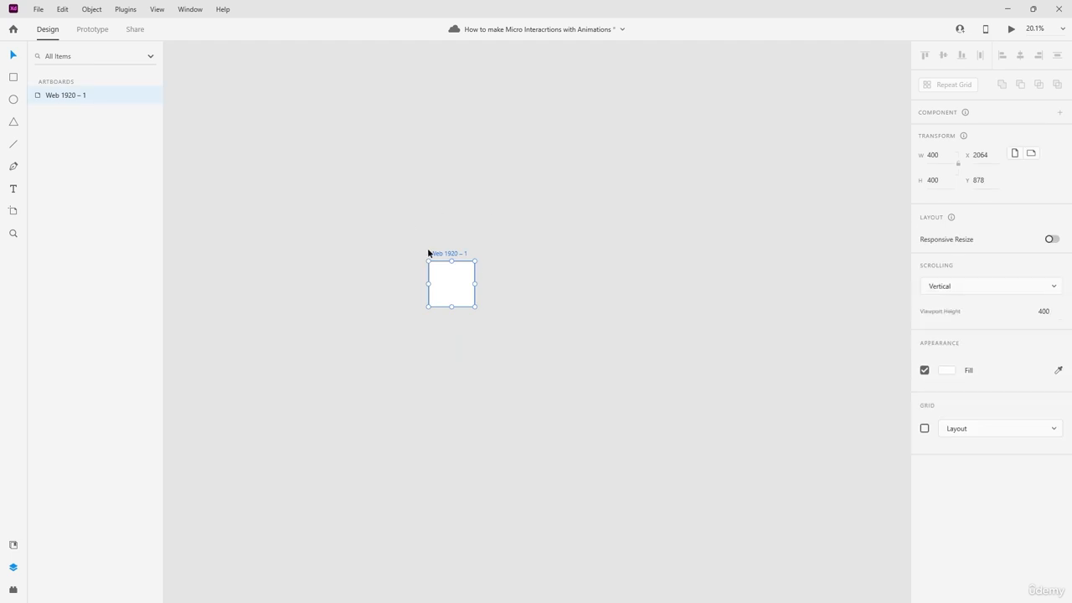
scroll(437, 246, up, 3)
scroll(538, 320, up, 2)
click(773, 296)
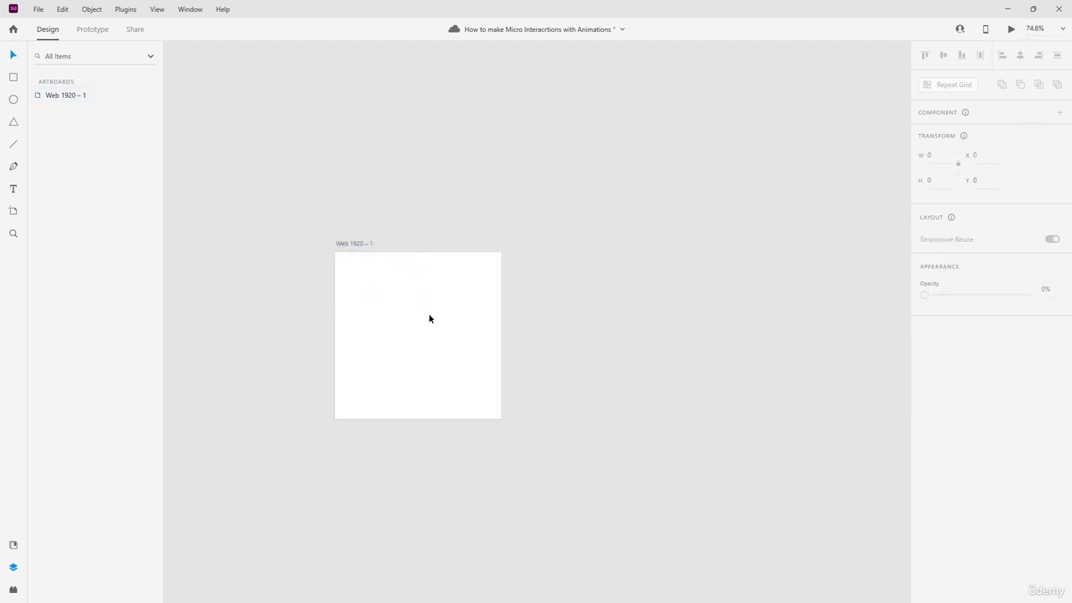
drag(429, 318, 358, 288)
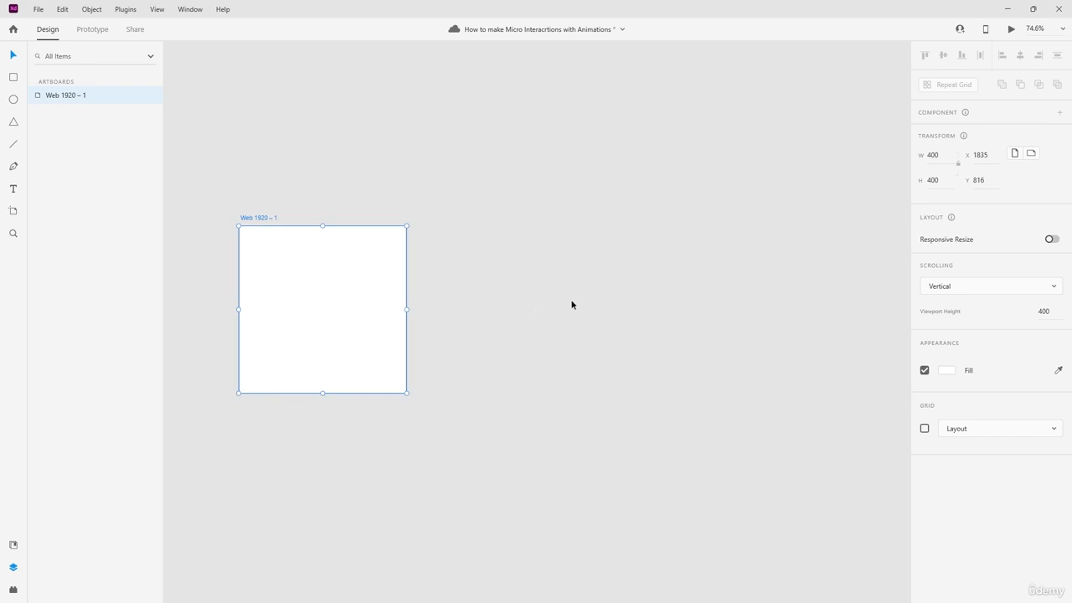
scroll(569, 302, up, 1)
scroll(545, 293, down, 1)
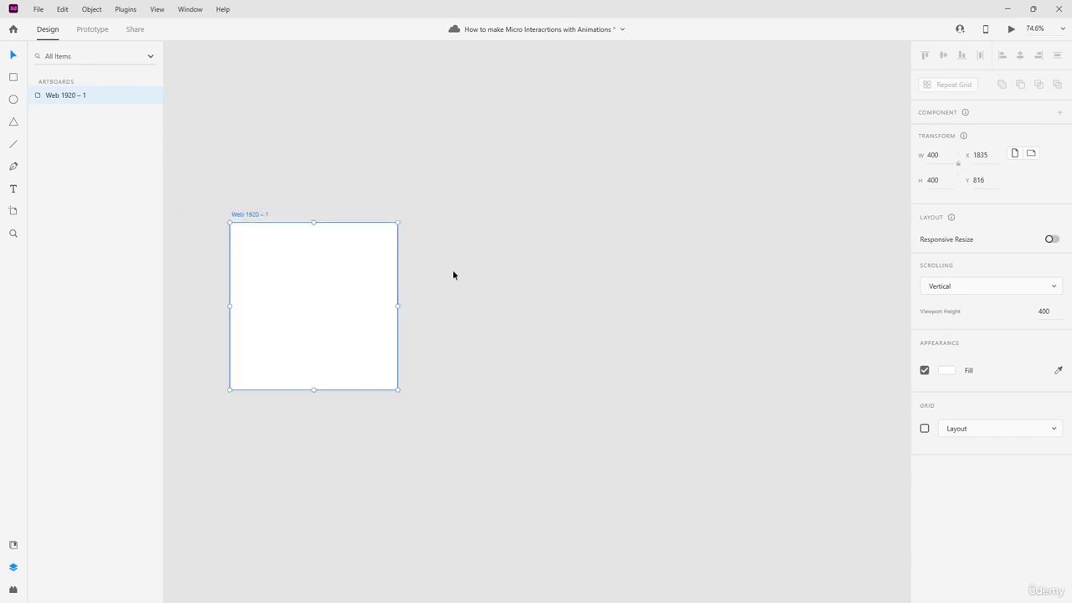
Step: Draw a tall, narrow rectangle about 45 wide and 325 high near the artboard's left side
click(407, 281)
scroll(407, 281, up, 2)
scroll(437, 284, left, 2)
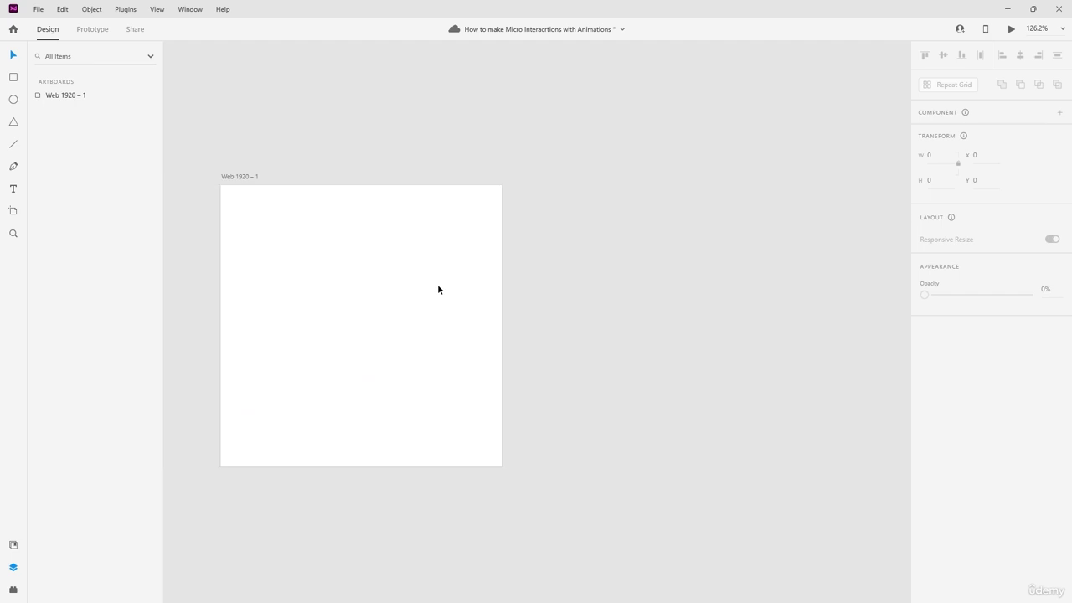
scroll(402, 261, up, 1)
scroll(404, 261, left, 1)
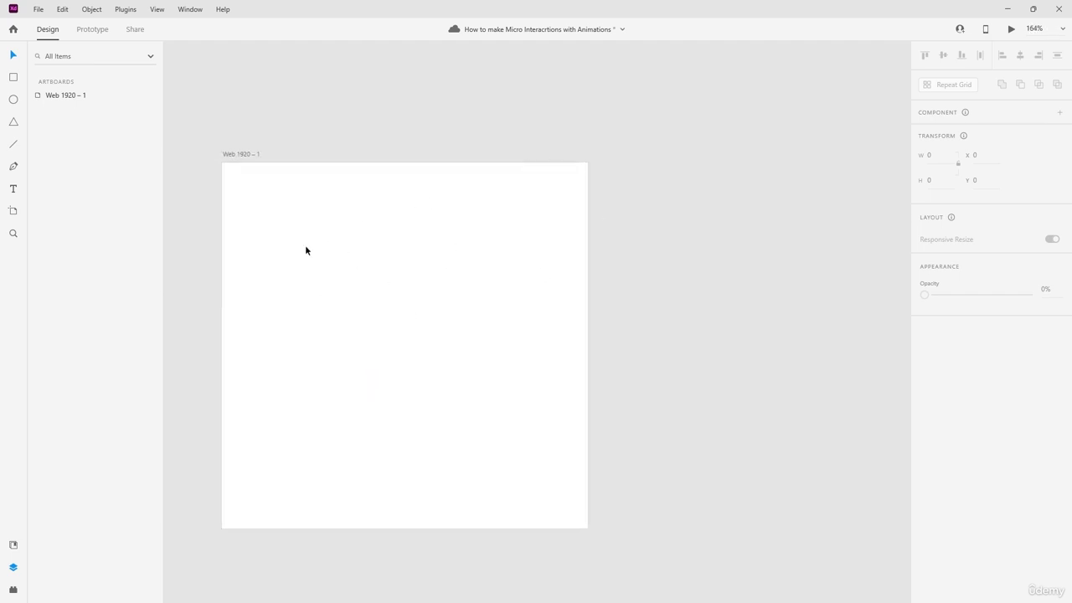
scroll(306, 249, up, 1)
scroll(301, 270, down, 1)
scroll(310, 271, left, 1)
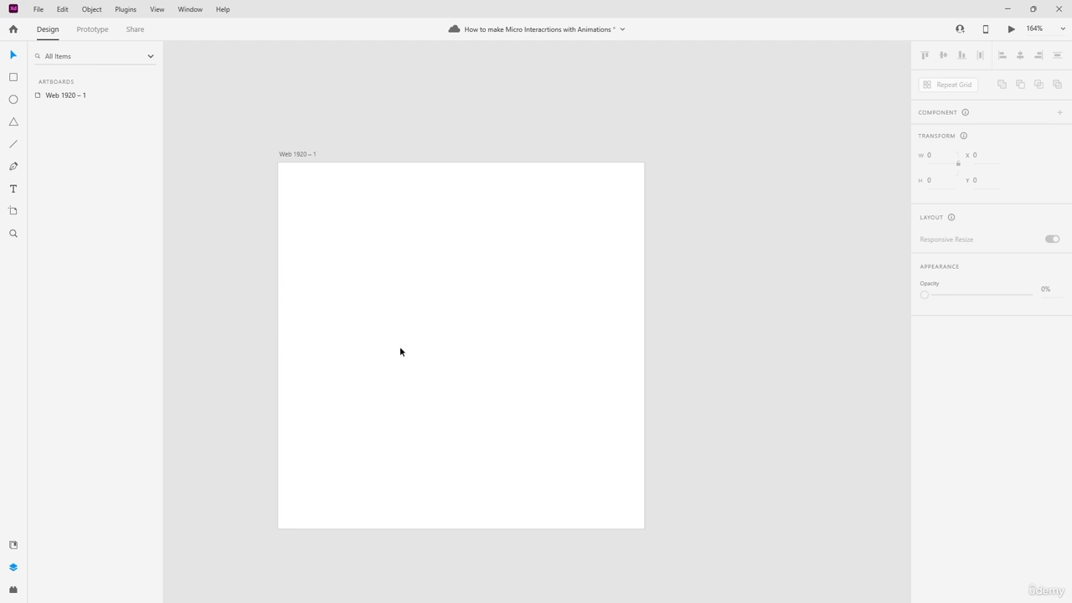
scroll(318, 340, up, 1)
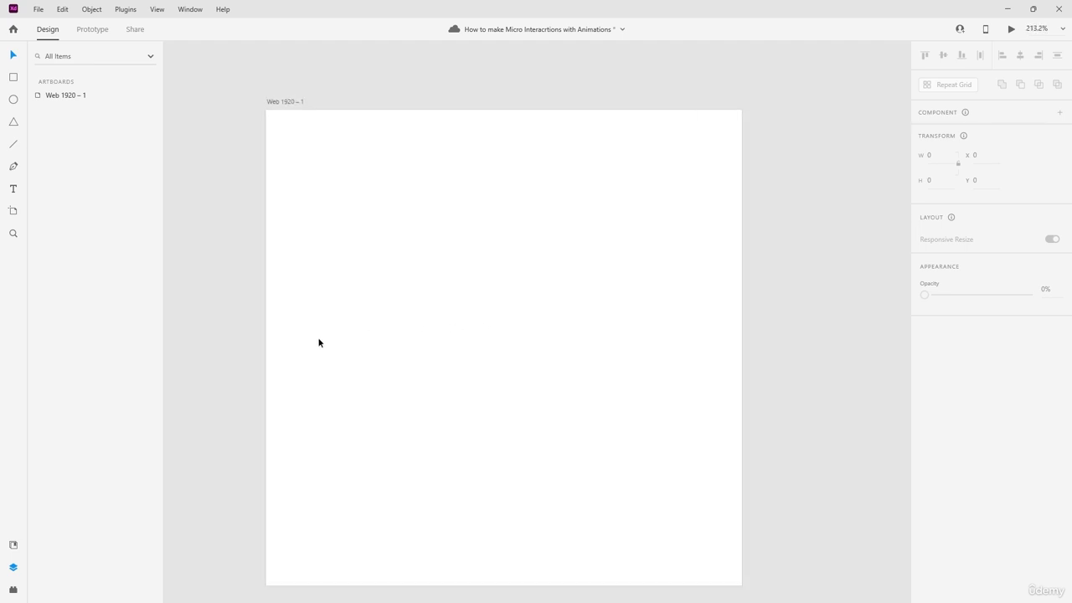
scroll(320, 340, left, 2)
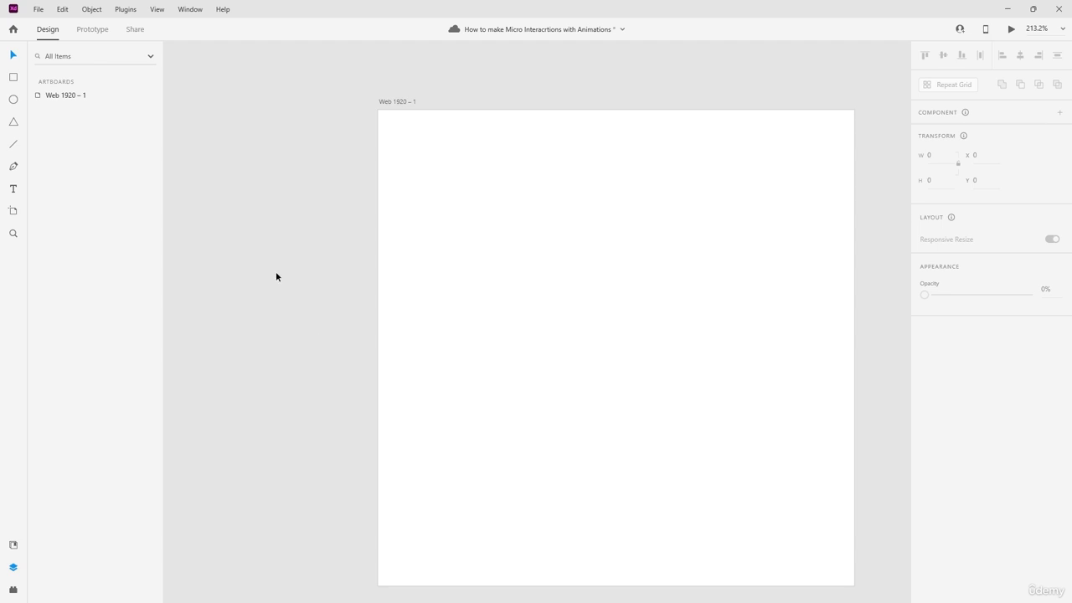
scroll(317, 193, down, 1)
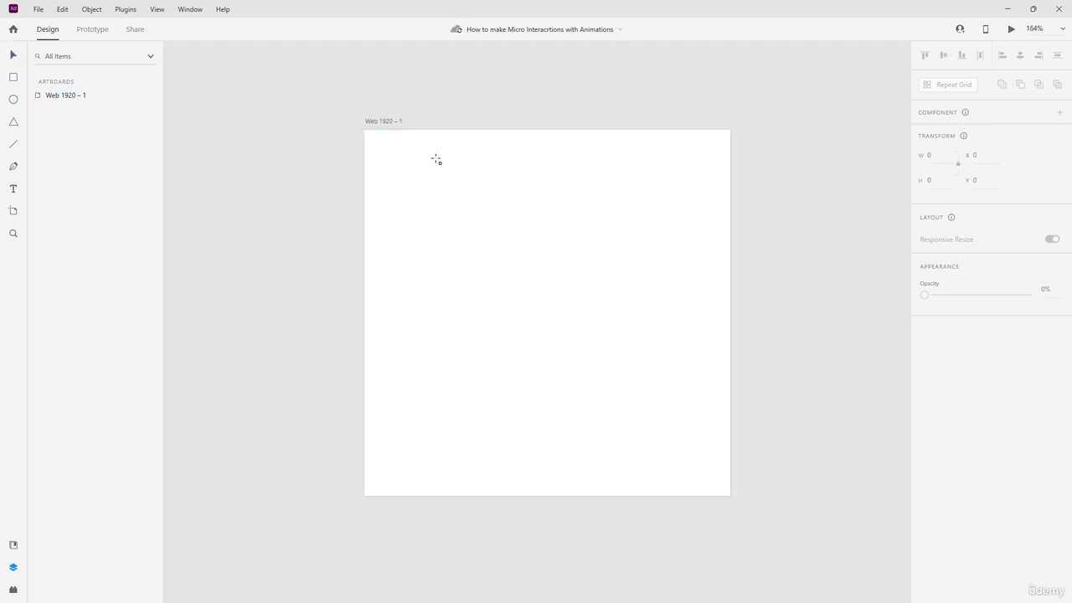
mouse_move(435, 159)
mouse_down()
mouse_move(425, 434)
mouse_move(394, 456)
mouse_up()
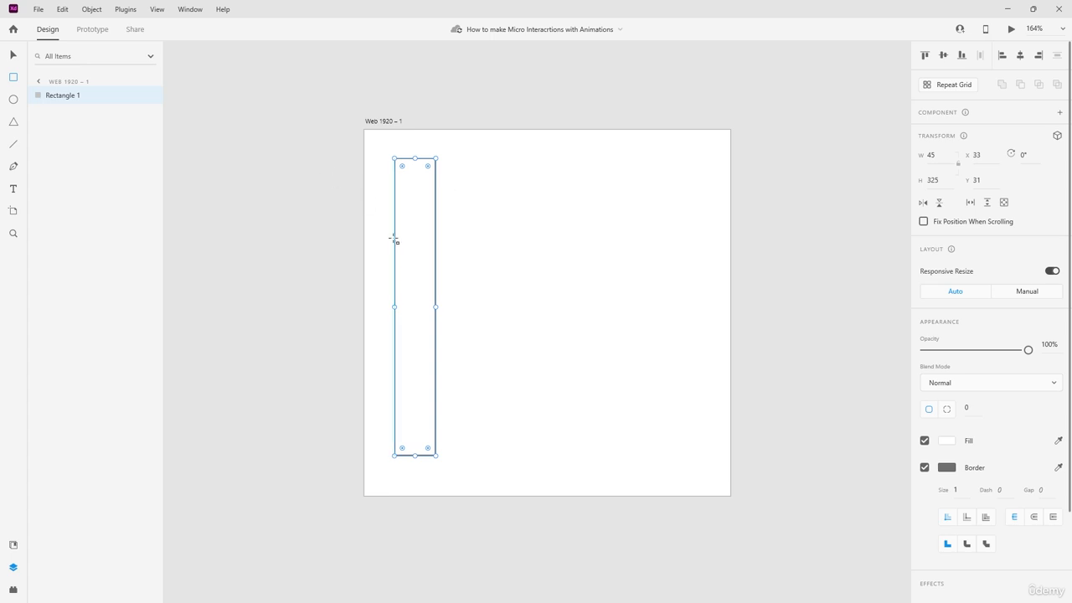
Step: Move the rectangle to the artboard's upper-left corner and stretch it down to the artboard's lower edge, about 403 high
drag(406, 259, 383, 228)
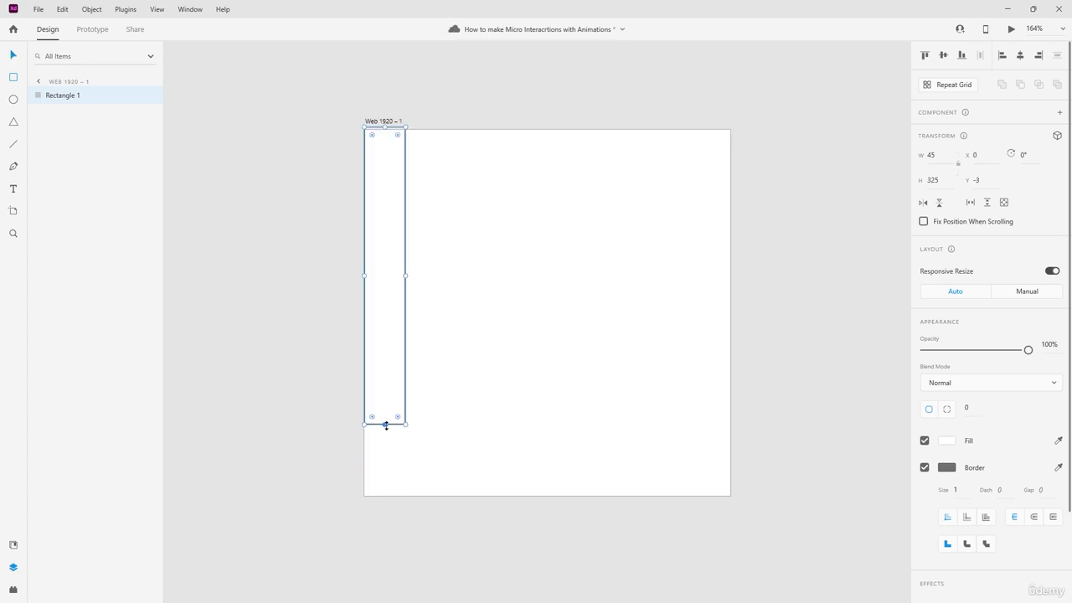
drag(385, 425, 381, 495)
Step: Shift the rectangle left past the artboard's left edge to about X -35, leaving only a thin strip inside the artboard
drag(375, 306, 364, 306)
click(454, 285)
scroll(374, 295, up, 3)
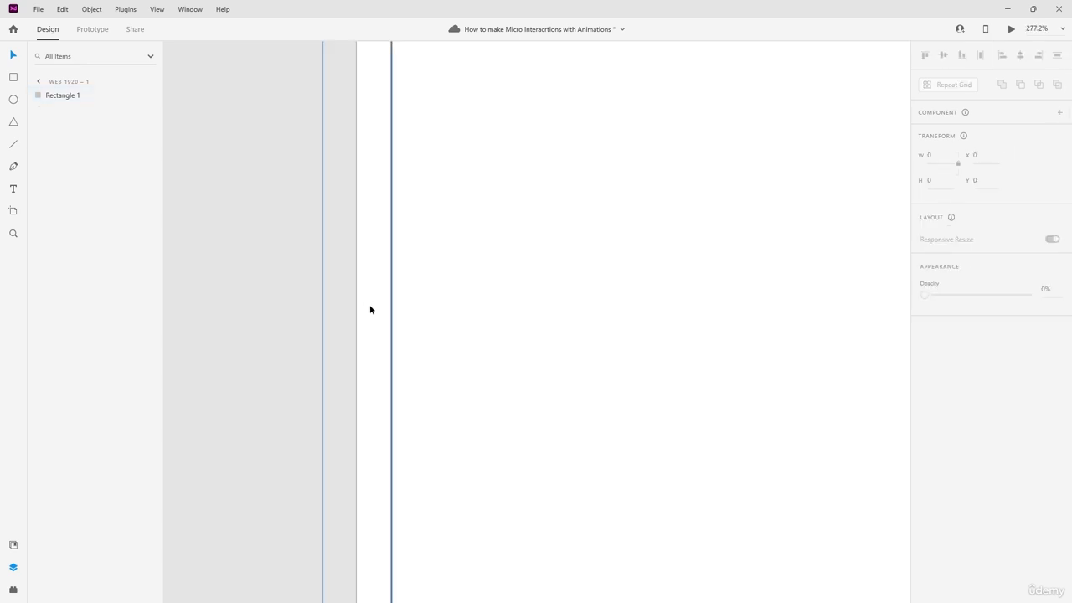
drag(370, 323, 352, 323)
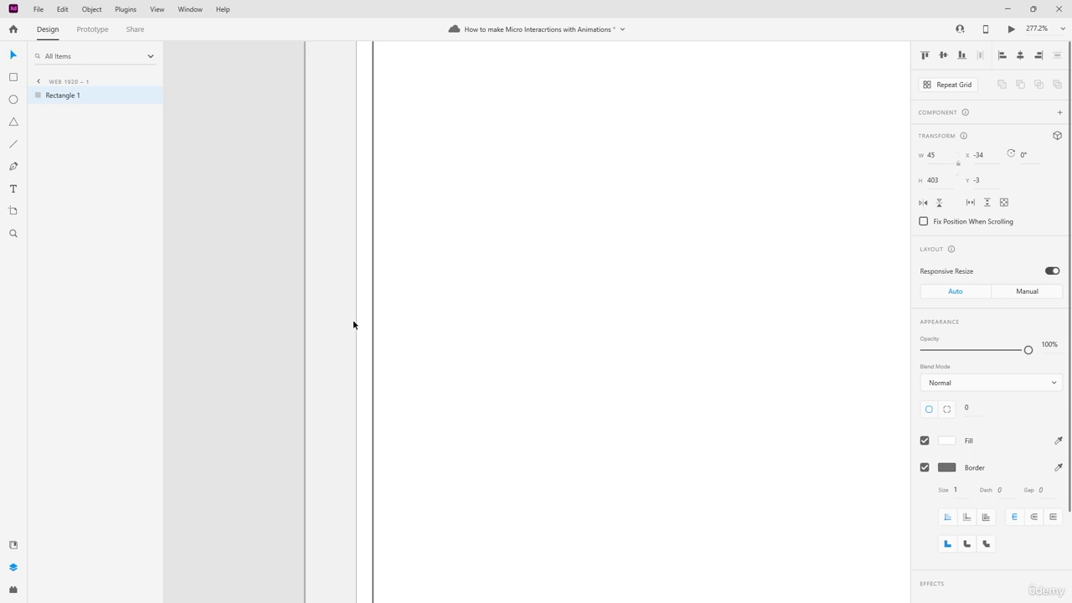
click(475, 234)
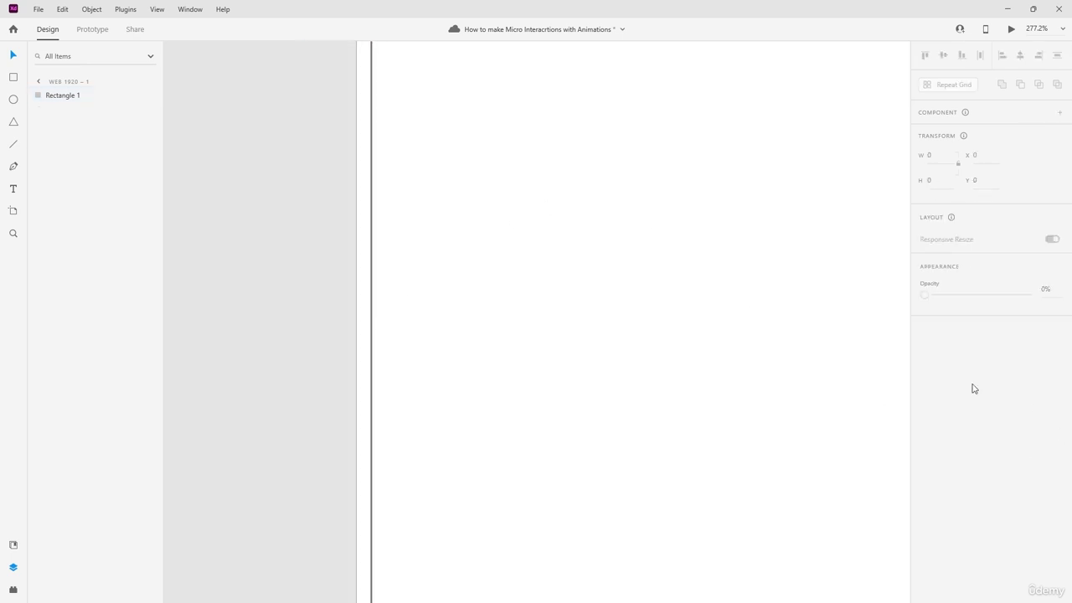
Step: Show the square grid on the artboard and set its square size to 10
click(77, 95)
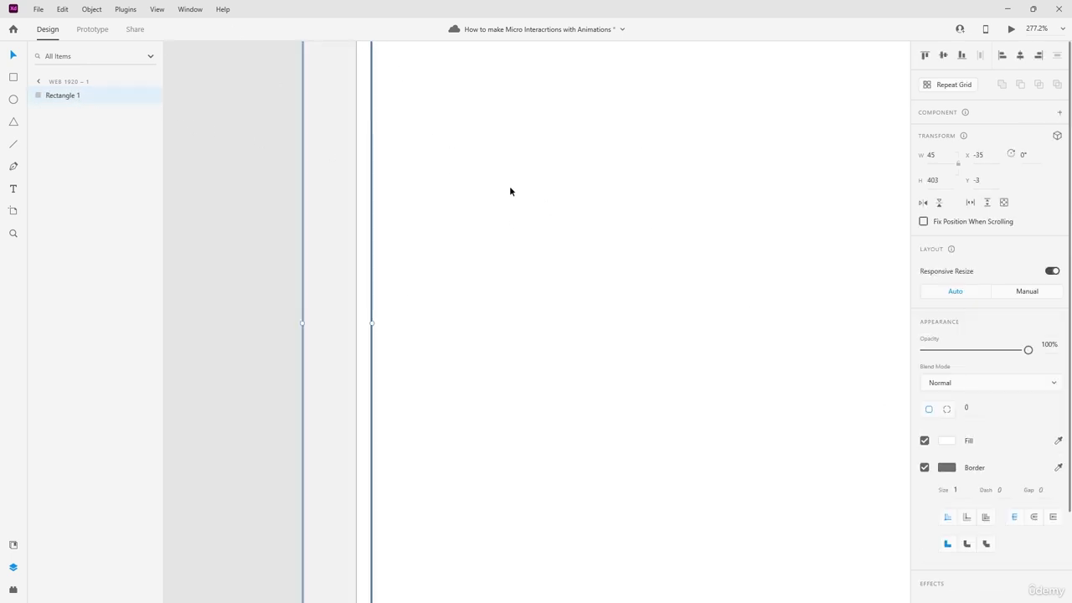
key(ctrl+0)
click(39, 83)
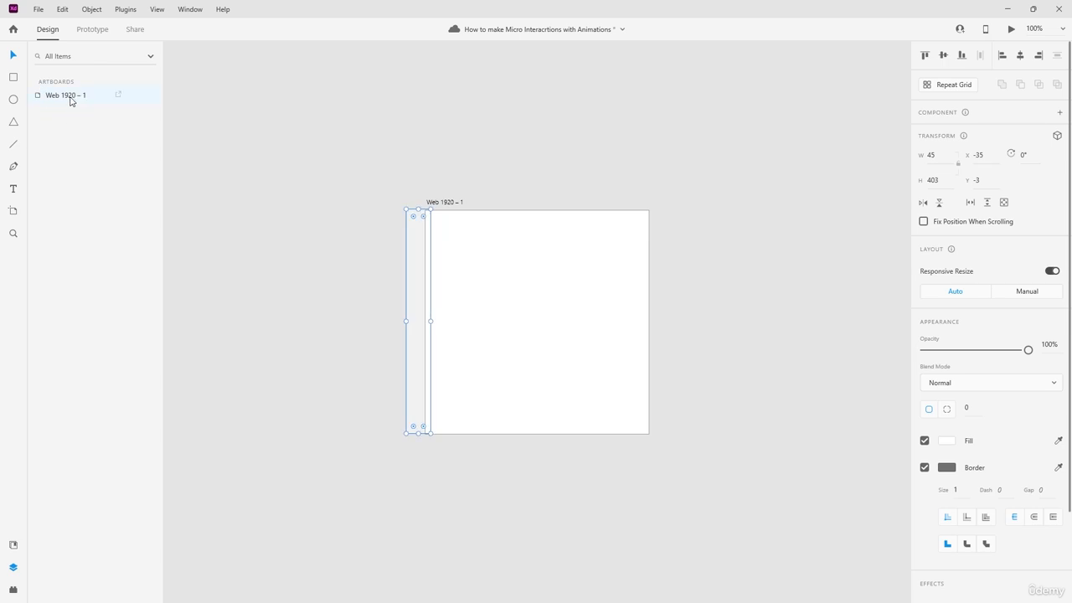
click(72, 98)
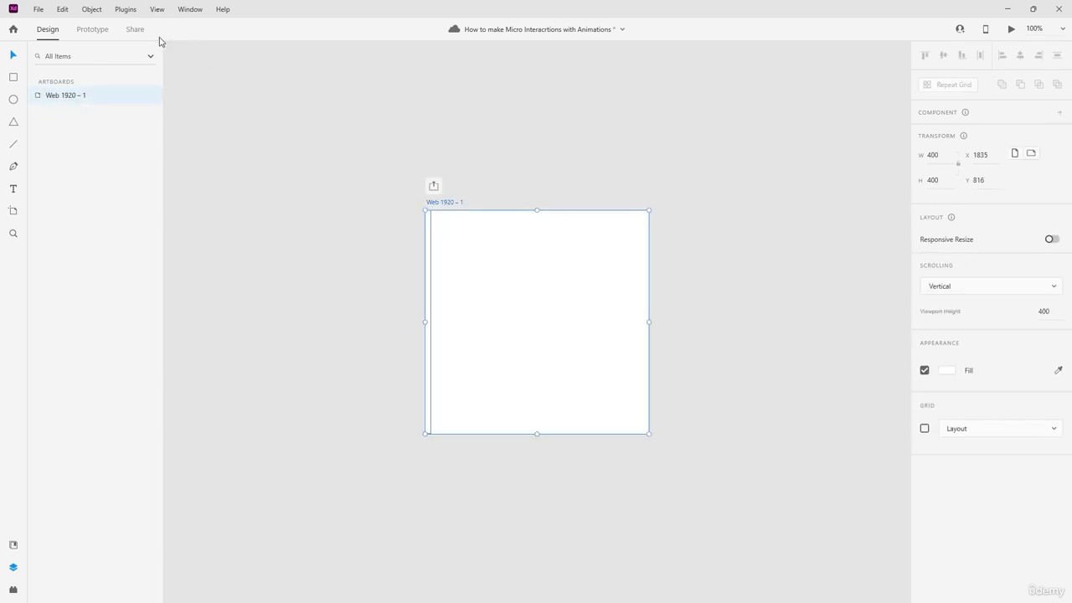
click(157, 9)
click(186, 225)
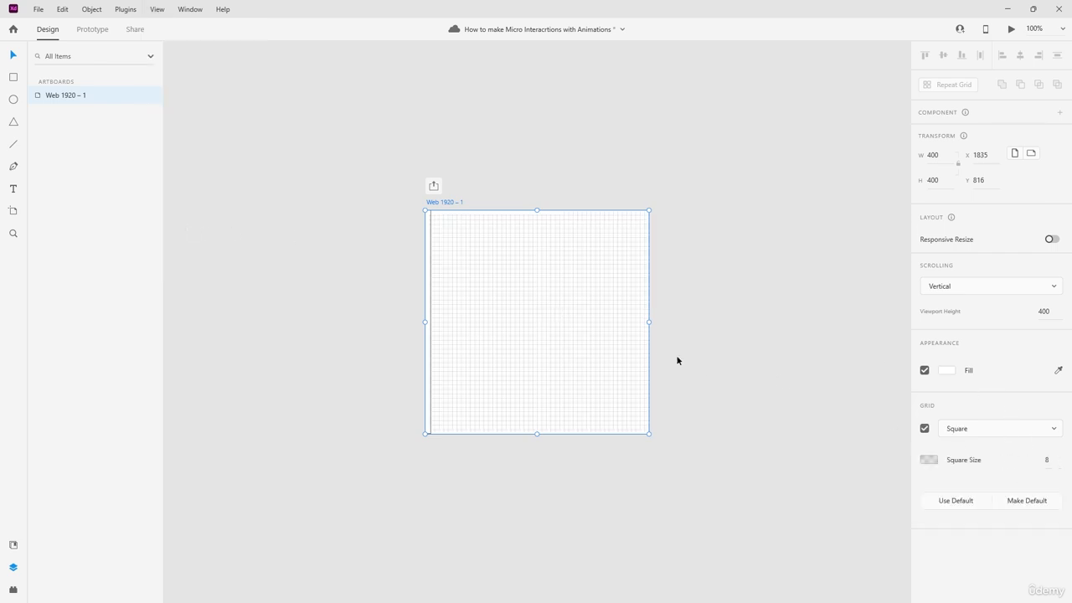
scroll(431, 304, up, 5)
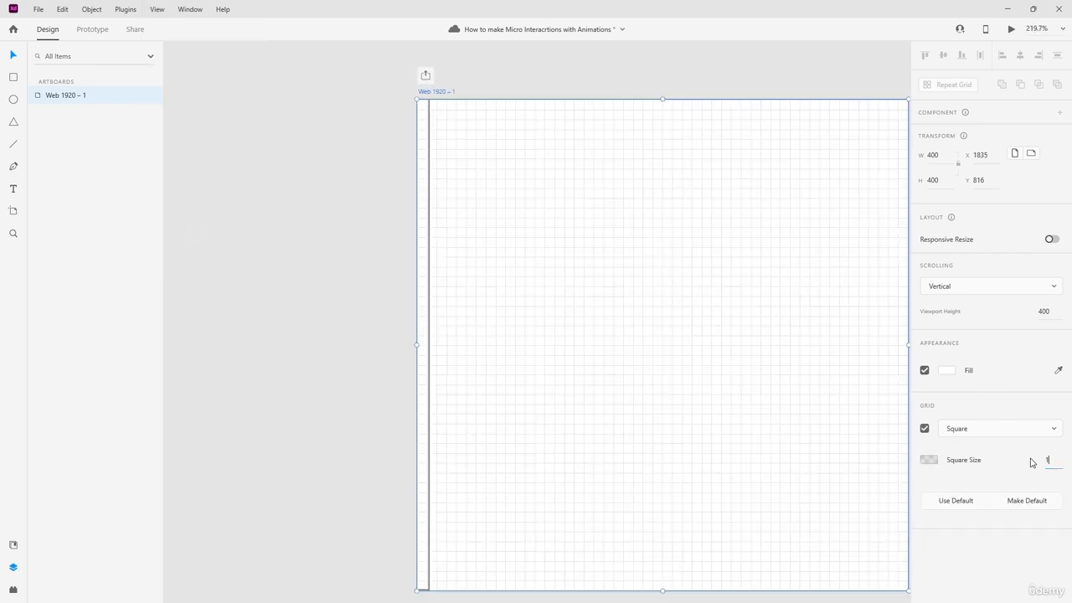
key(Return)
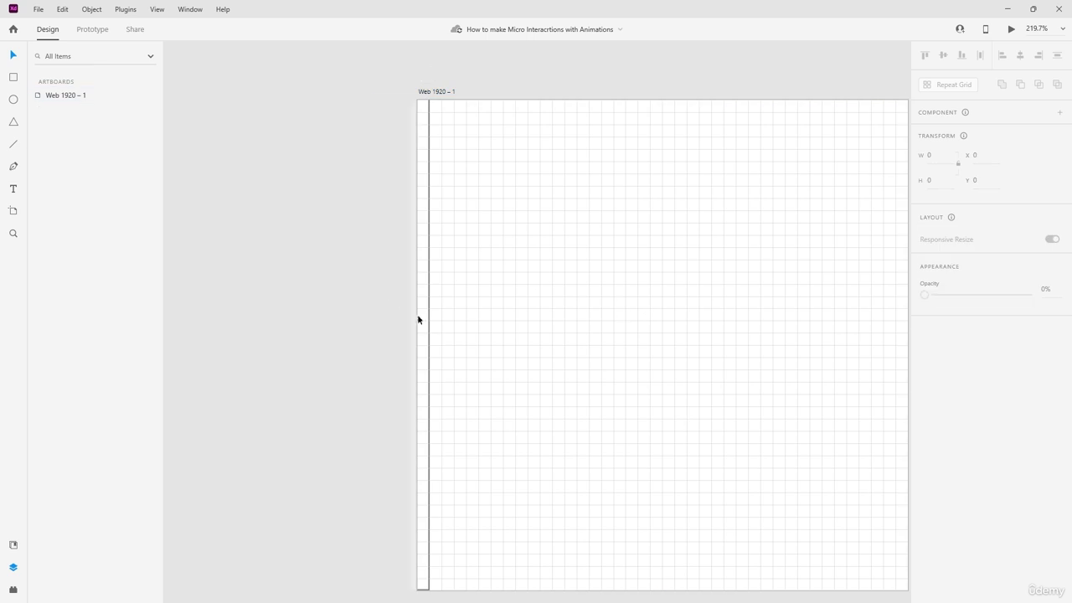
Step: Pull the rectangle's upper edge down to the artboard's upper edge, making it 400 high at Y 0
click(421, 315)
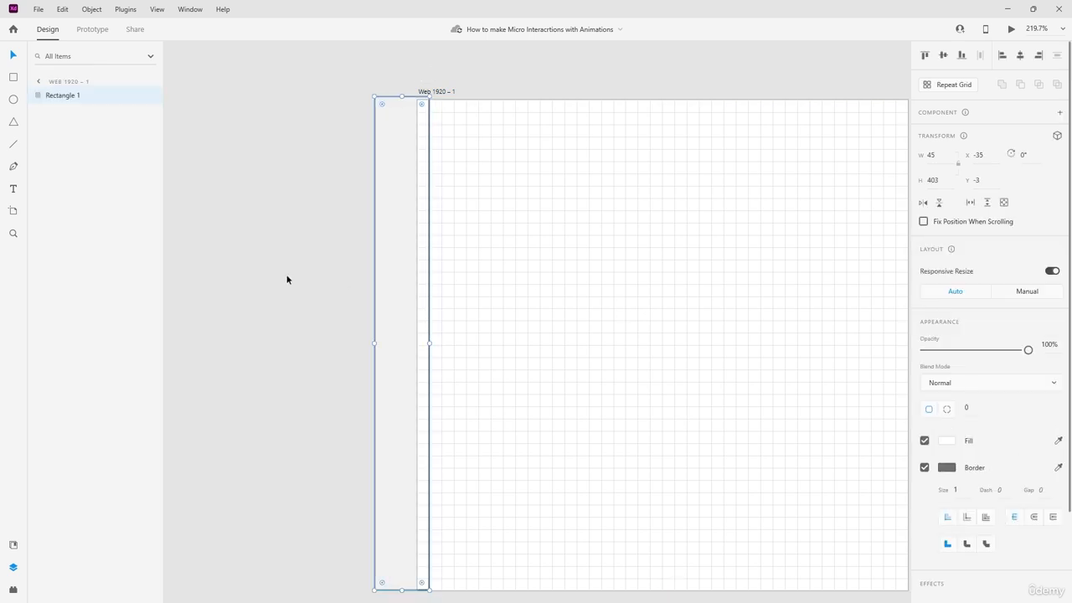
scroll(392, 220, down, 1)
scroll(397, 201, up, 2)
scroll(408, 133, up, 5)
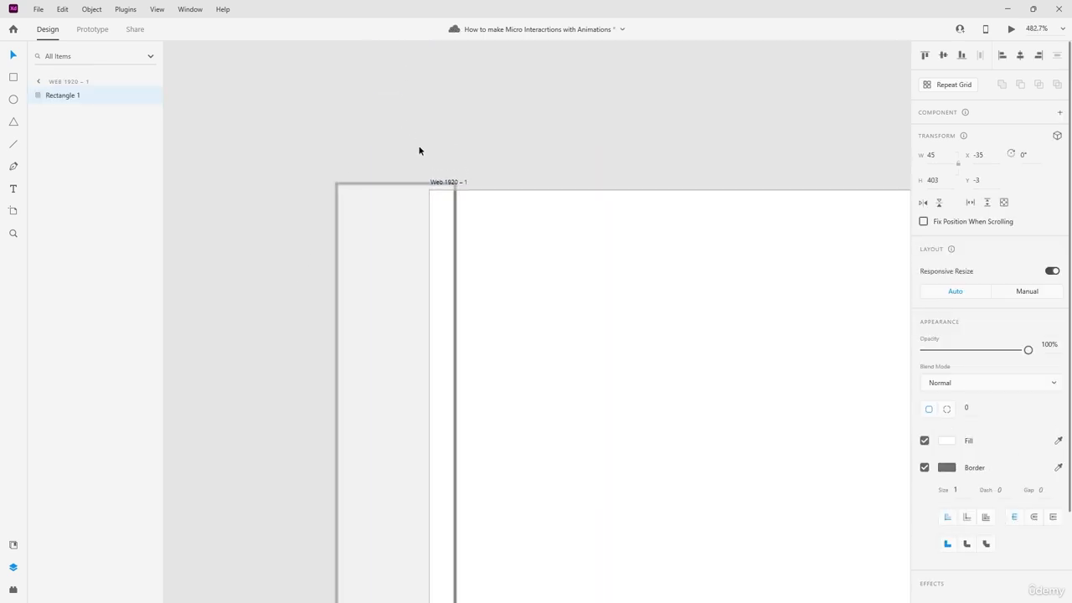
drag(377, 208, 377, 221)
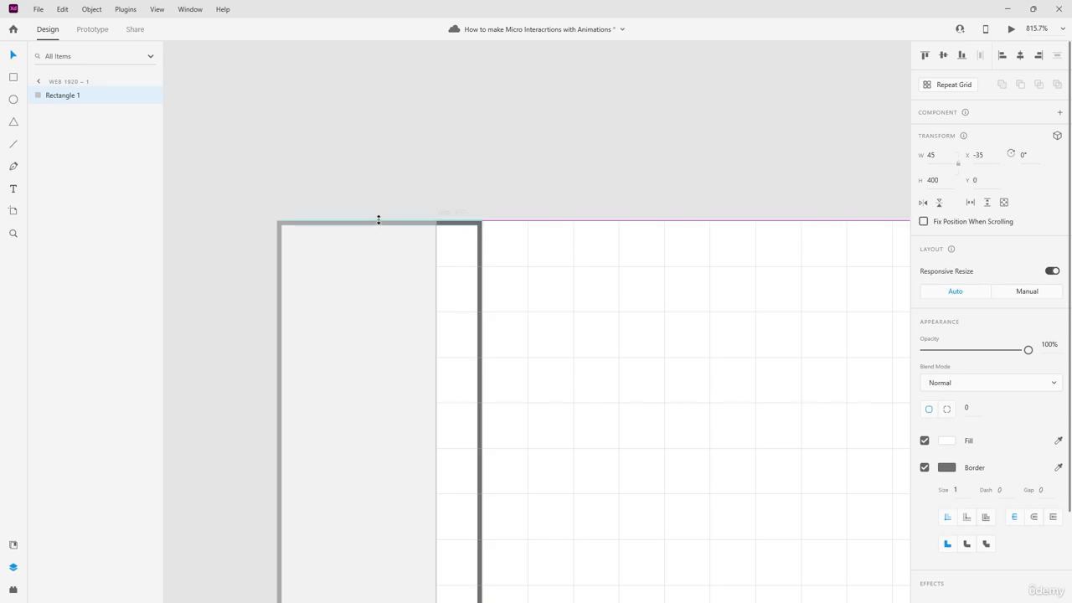
click(536, 177)
Step: Examine closely how the rectangle's right edge fits the grid and its lower edge fits the artboard
scroll(536, 177, up, 5)
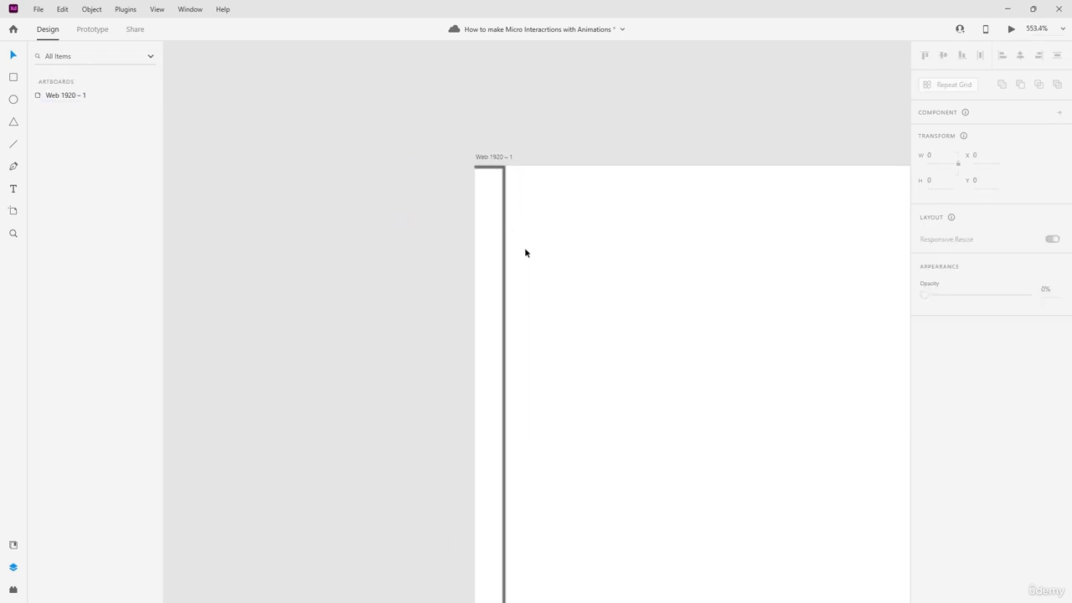
click(502, 299)
scroll(507, 308, up, 1)
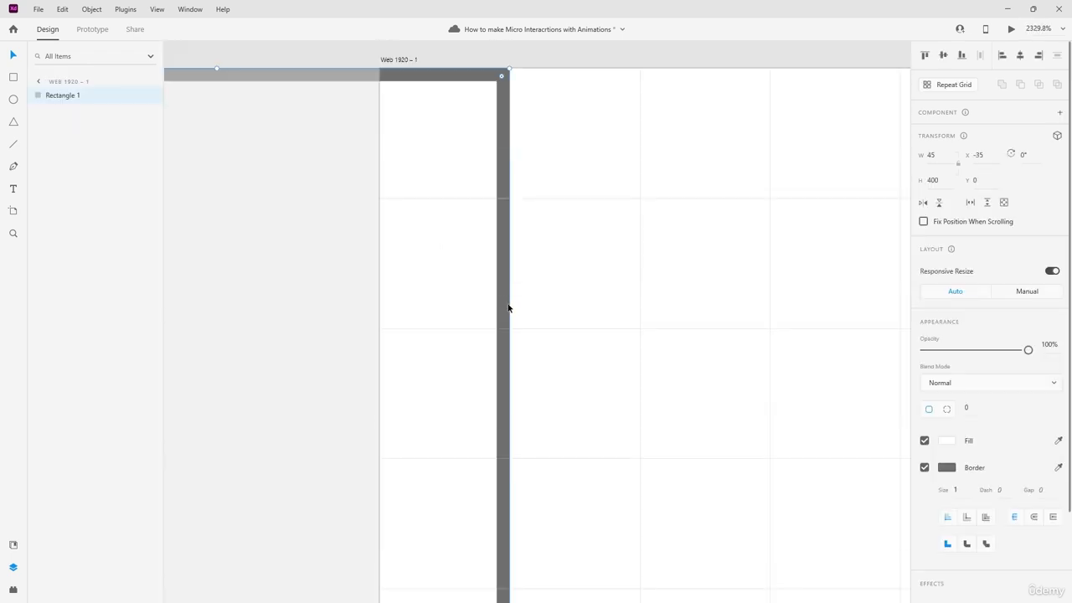
scroll(516, 153, down, 5)
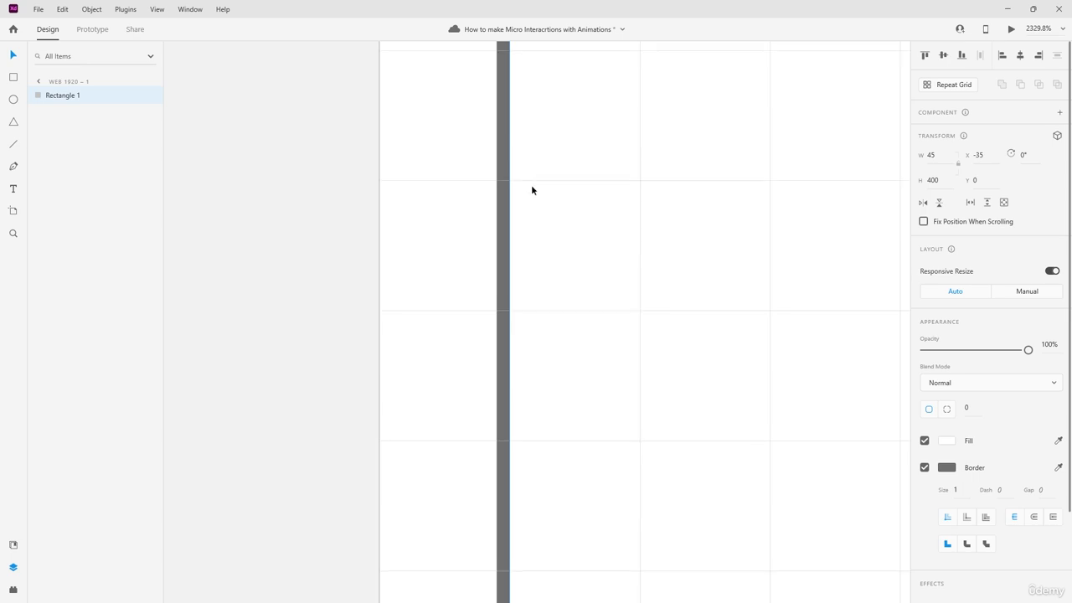
mouse_move(507, 287)
mouse_down()
mouse_move(527, 283)
mouse_move(500, 284)
mouse_up()
scroll(622, 271, down, 8)
scroll(621, 498, up, 2)
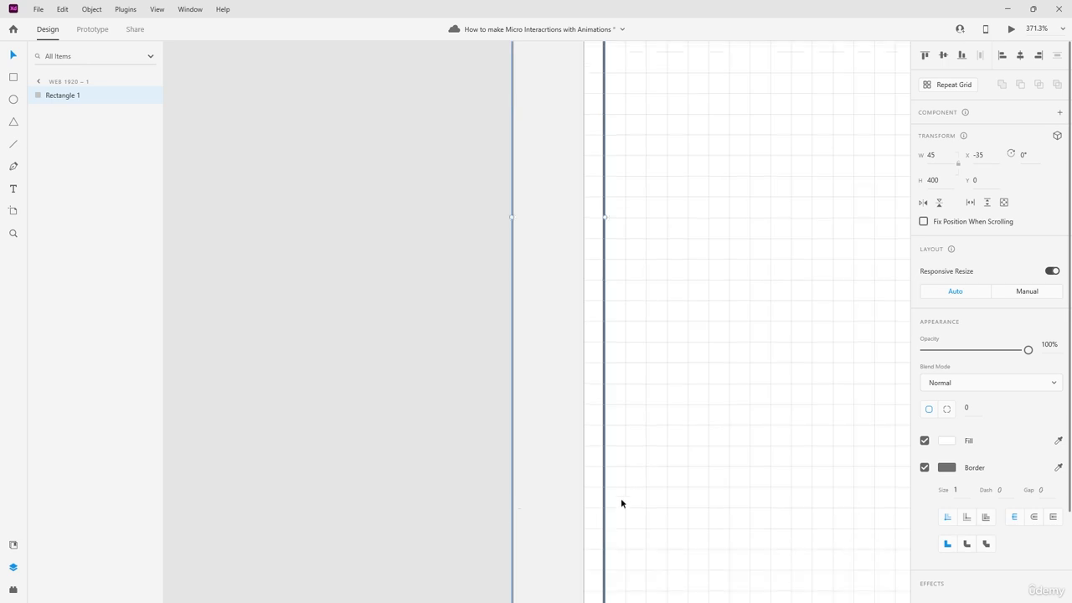
scroll(617, 492, down, 1)
scroll(610, 460, down, 2)
scroll(519, 263, up, 8)
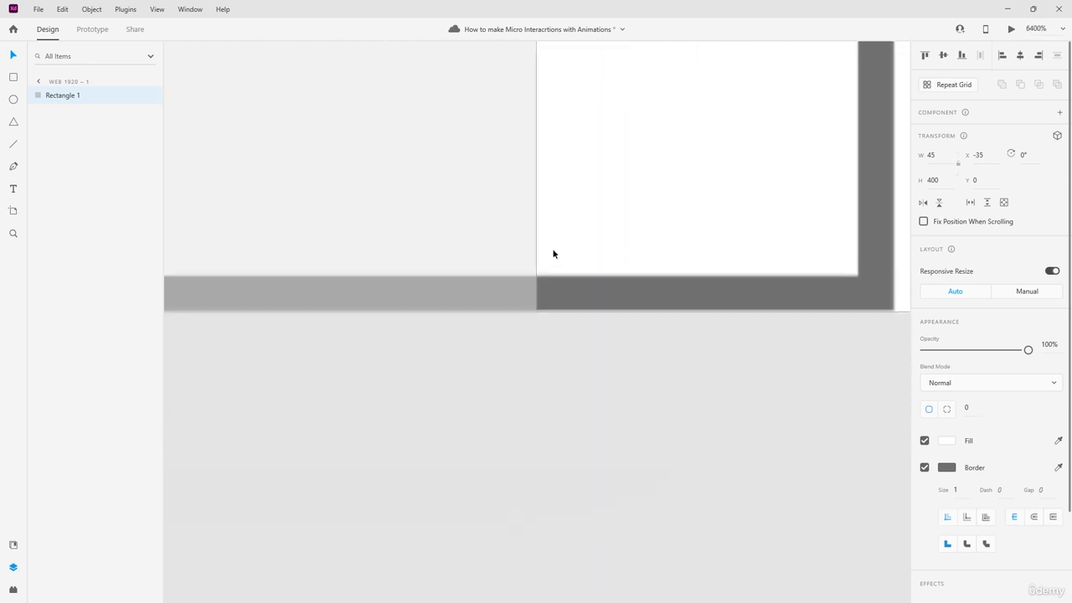
scroll(555, 251, down, 12)
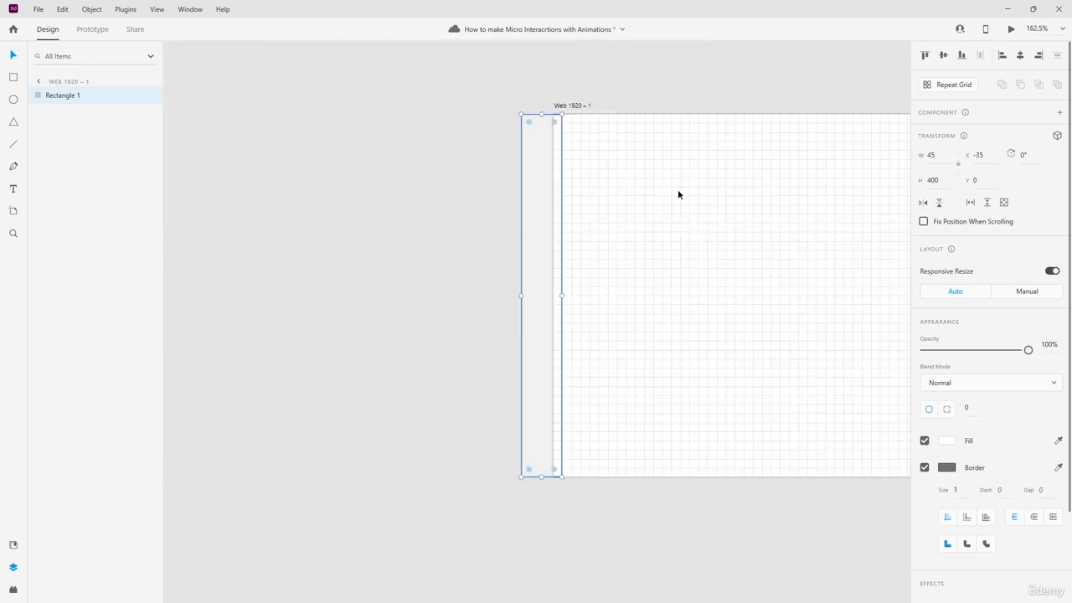
Step: Examine the edge rectangle against the artboard and its grid, from an overview down to close-ups of the upper corner and right side
scroll(677, 191, down, 2)
scroll(677, 194, up, 2)
scroll(641, 204, down, 2)
scroll(608, 251, up, 3)
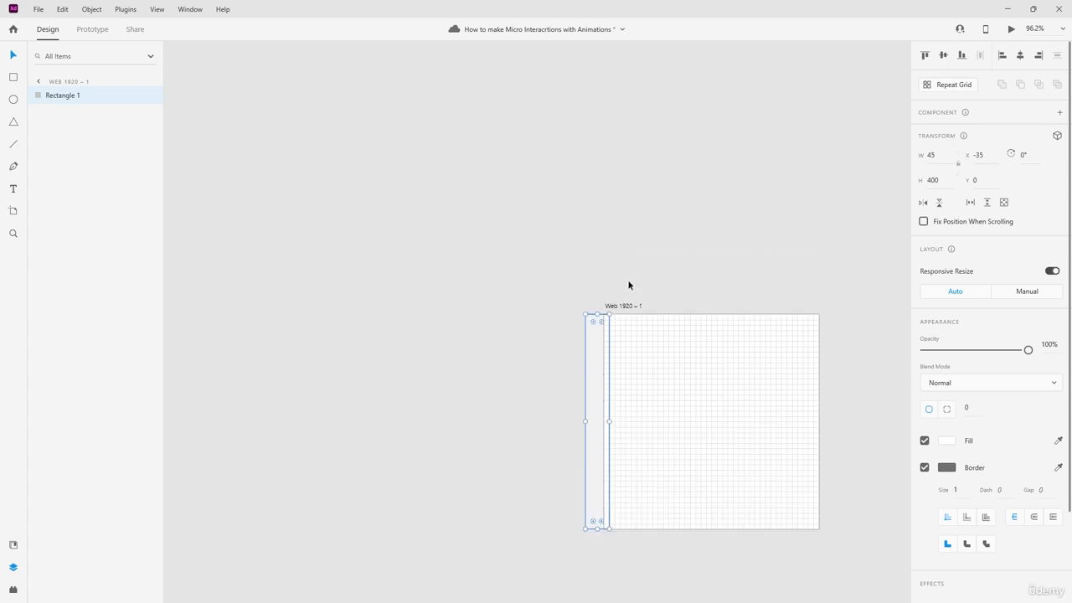
scroll(630, 399, up, 2)
scroll(609, 442, up, 3)
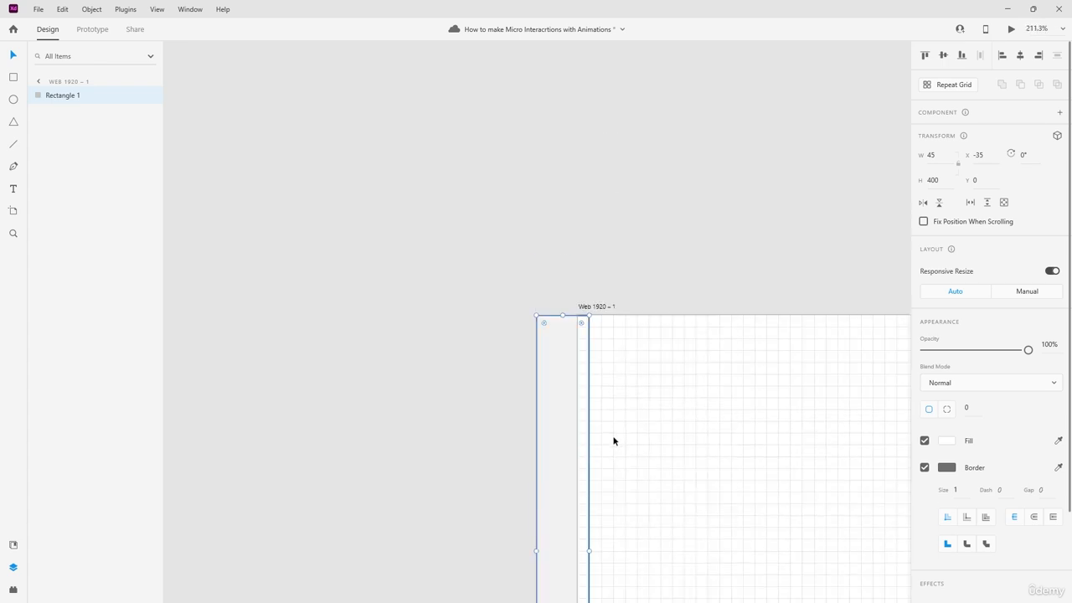
scroll(614, 430, up, 2)
scroll(613, 410, down, 5)
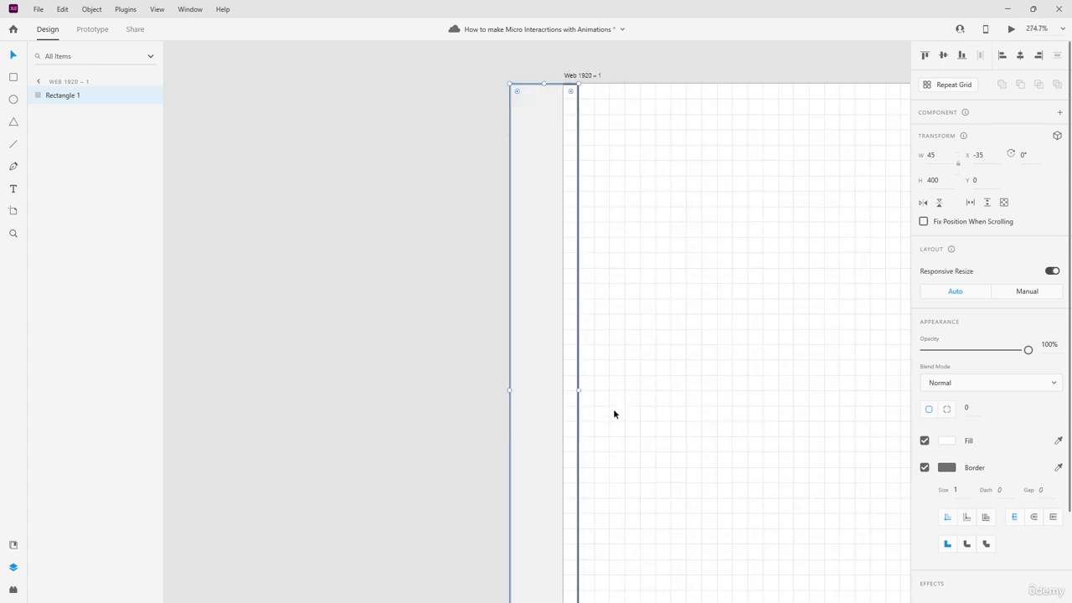
scroll(613, 406, down, 2)
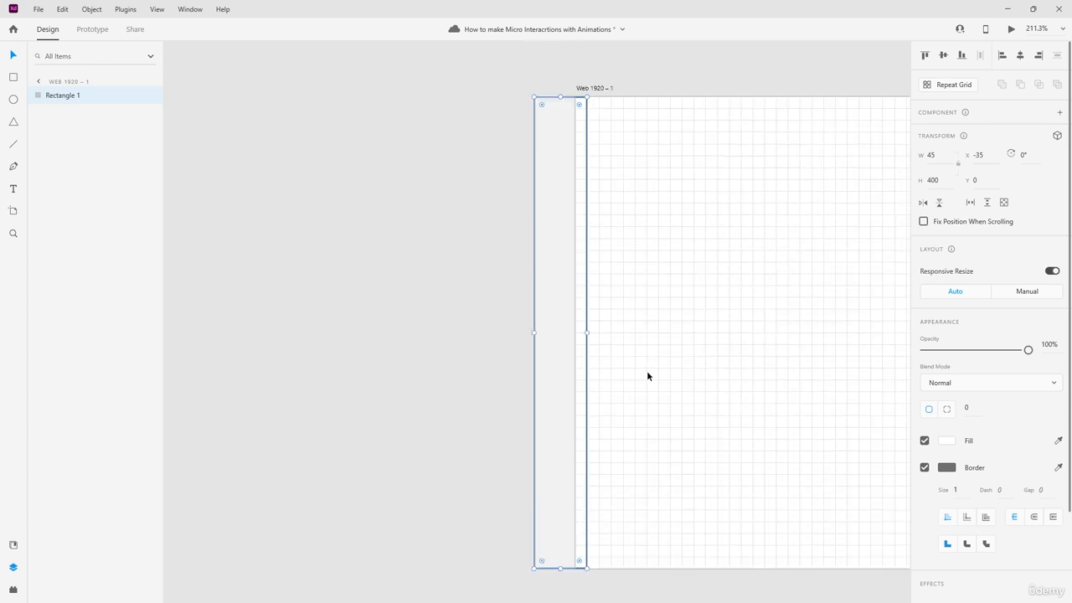
scroll(617, 363, up, 6)
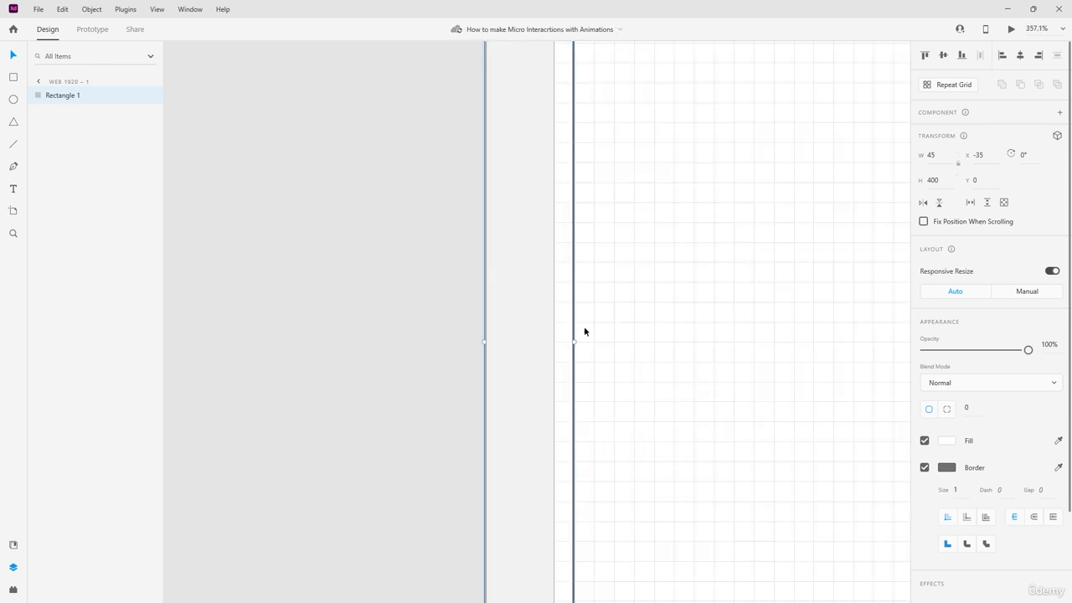
scroll(584, 332, up, 2)
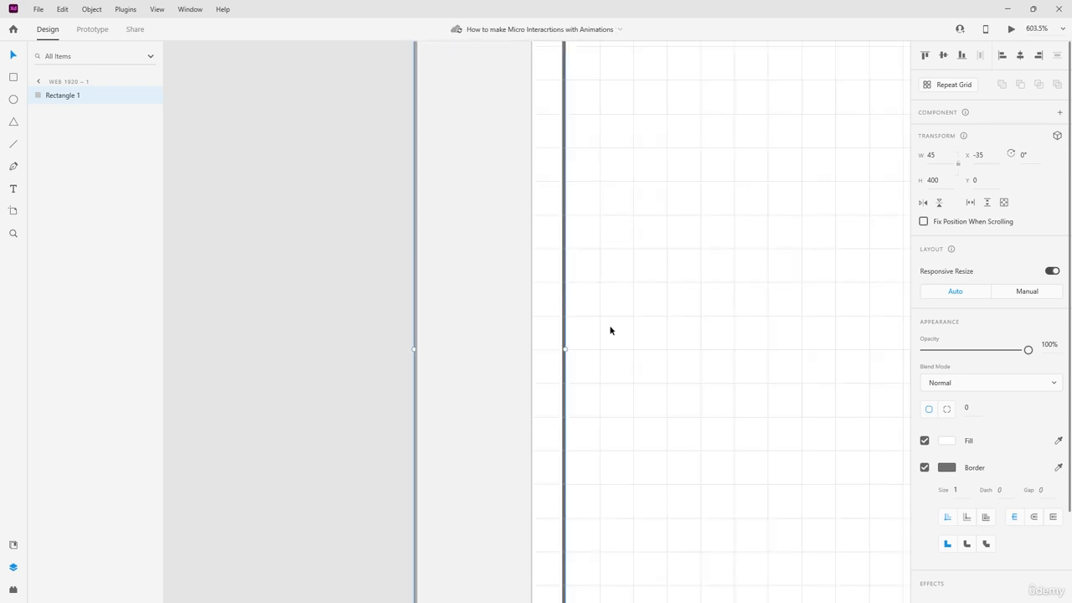
scroll(610, 331, up, 2)
scroll(611, 329, down, 2)
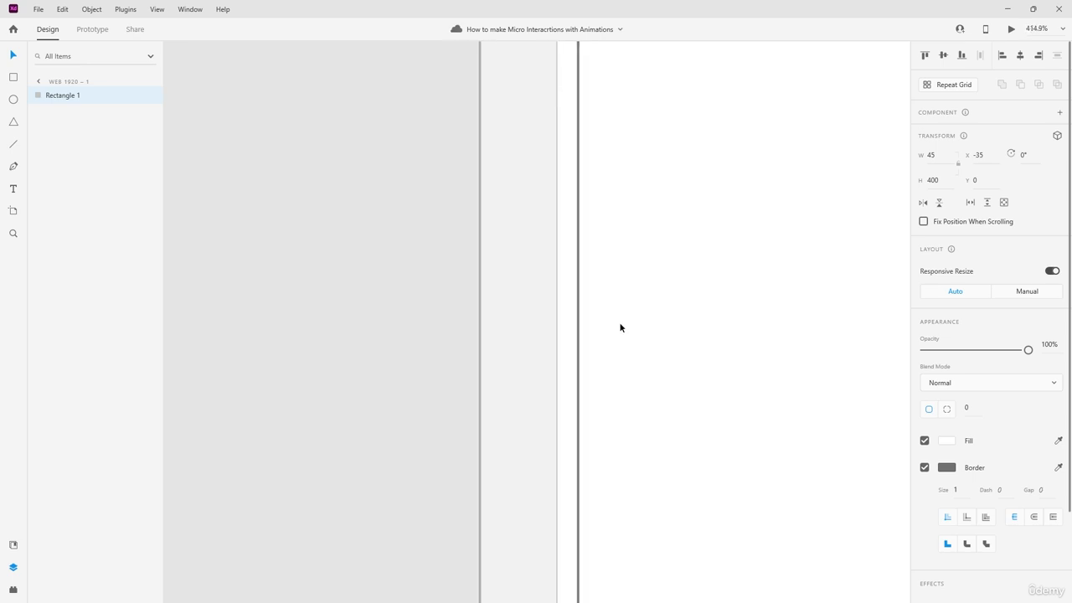
scroll(574, 390, down, 5)
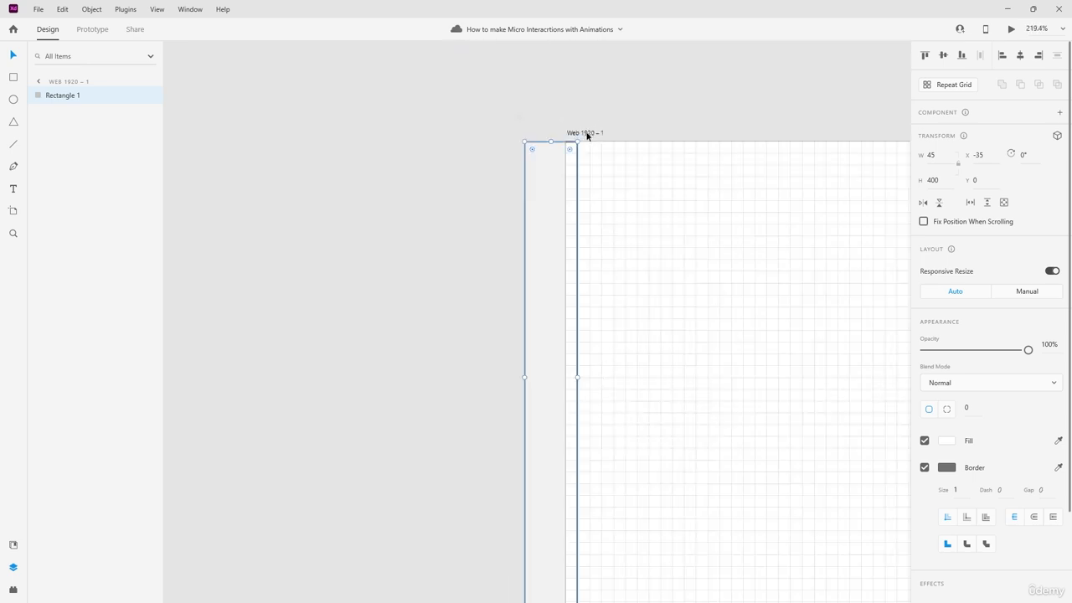
Step: Add an anchor point on the rectangle's right side at about Y 20 and move the upper right corner to X 30, Y 0
scroll(572, 146, up, 10)
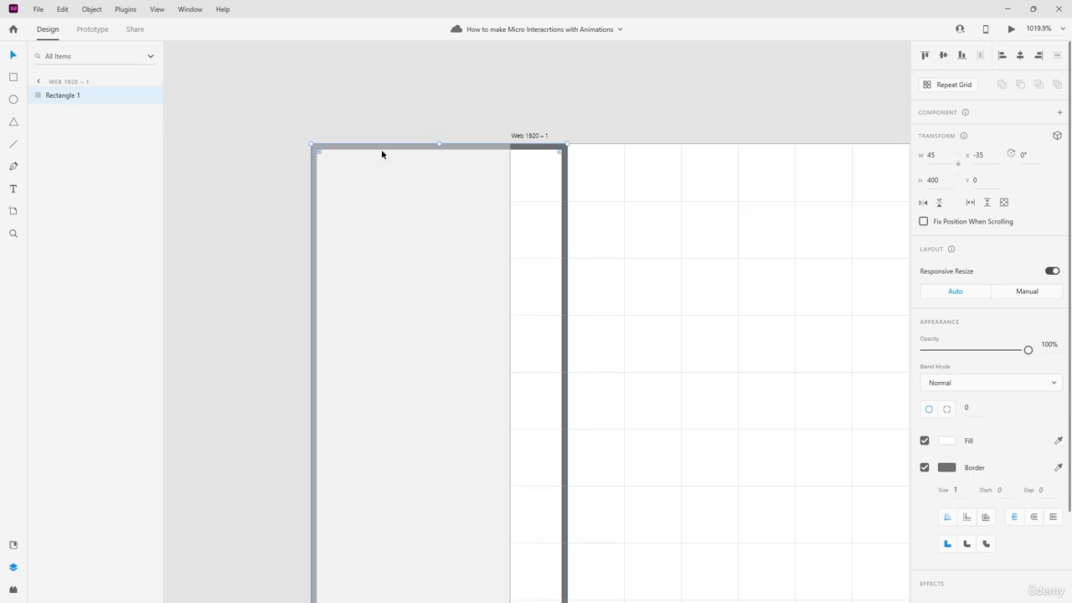
double_click(567, 206)
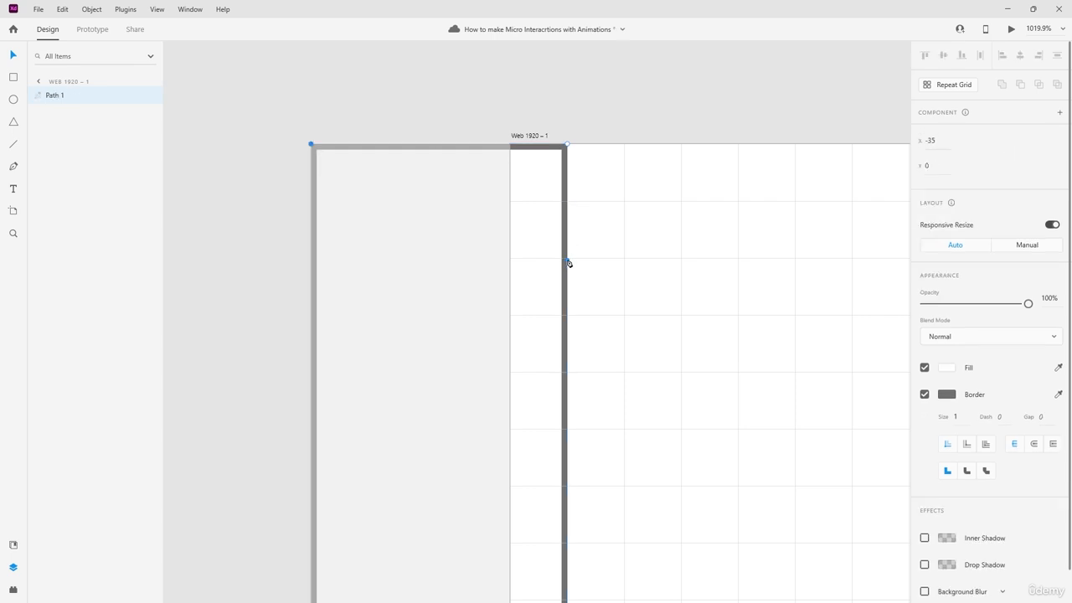
scroll(571, 273, up, 5)
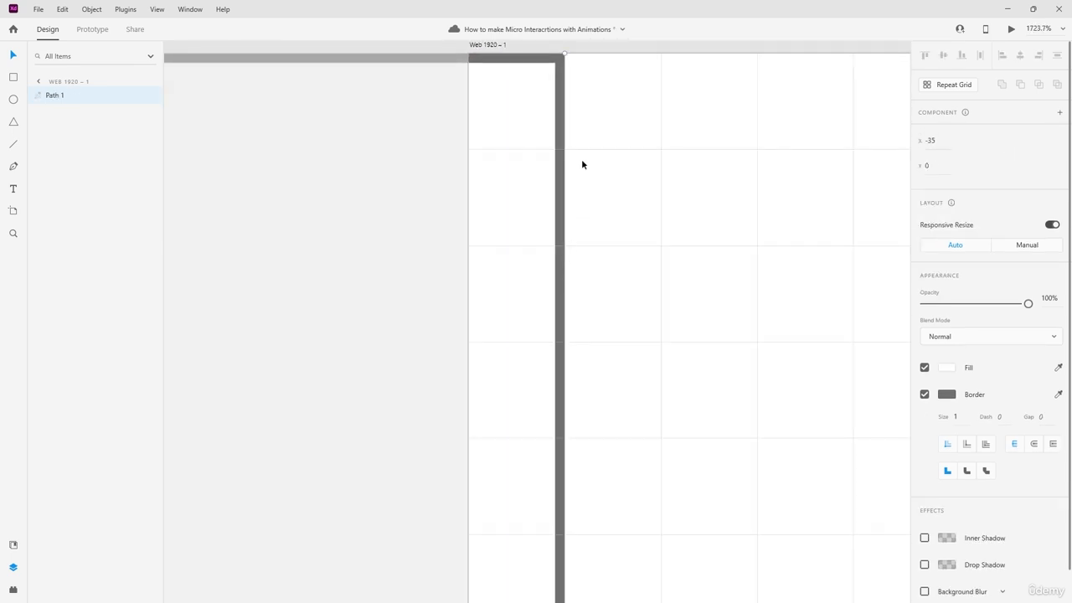
click(566, 248)
scroll(567, 118, up, 3)
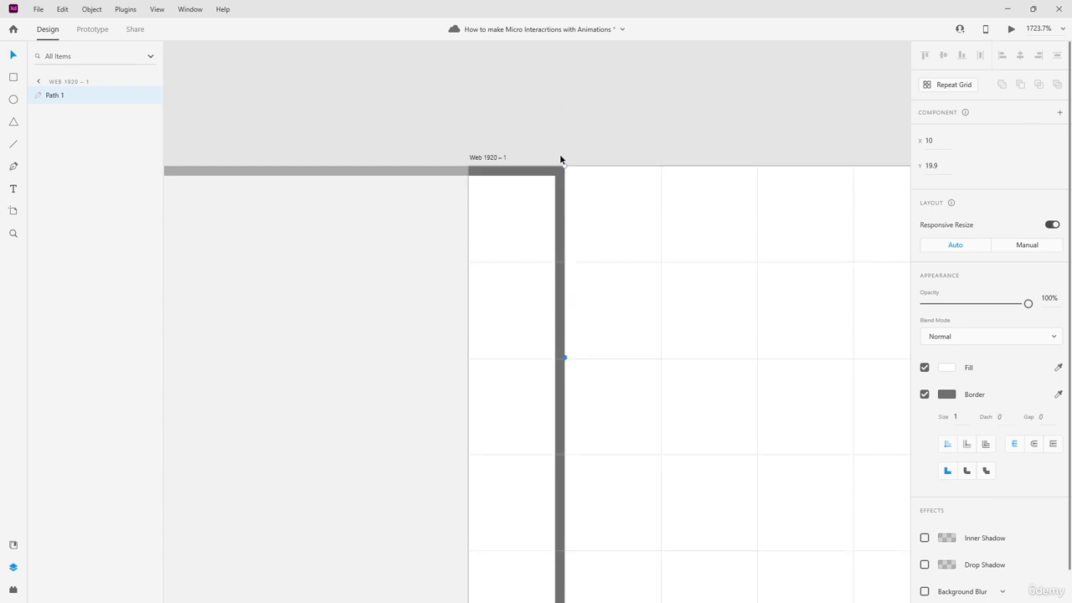
drag(564, 168, 756, 167)
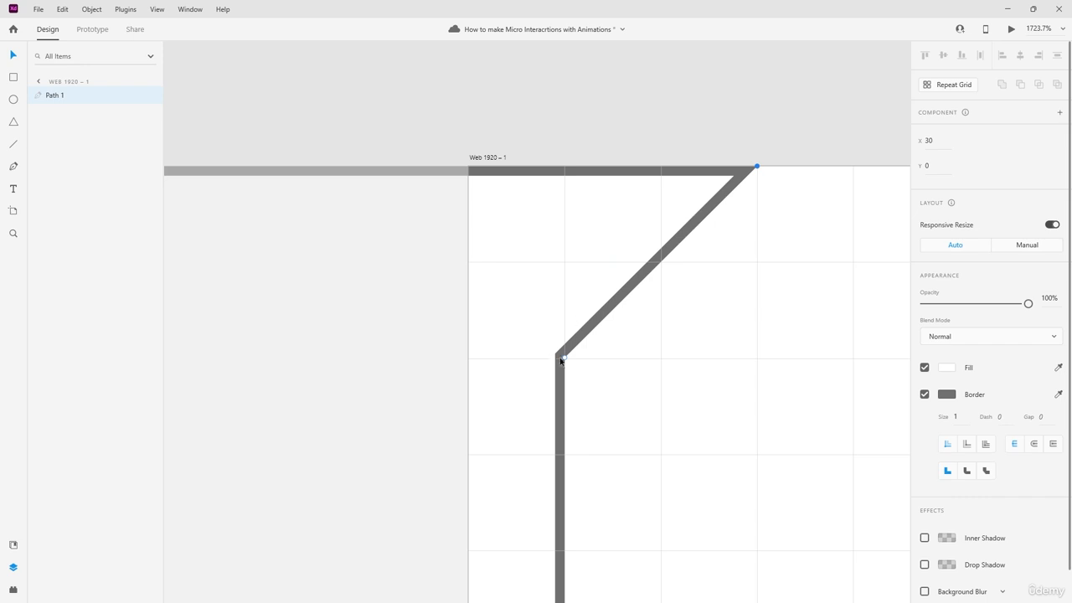
Step: Add another anchor point lower on the right side and square off the tab with corners at X 30, Y 20 and X 10, Y 20
mouse_move(565, 358)
mouse_down()
mouse_move(585, 355)
mouse_move(567, 356)
mouse_up()
drag(567, 357, 756, 360)
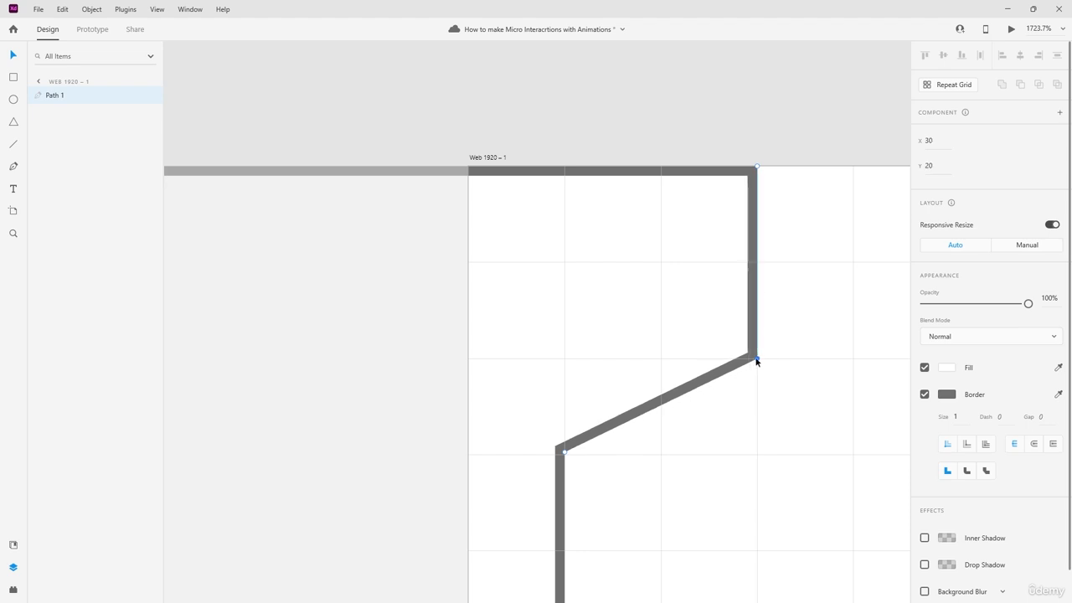
drag(567, 454, 564, 359)
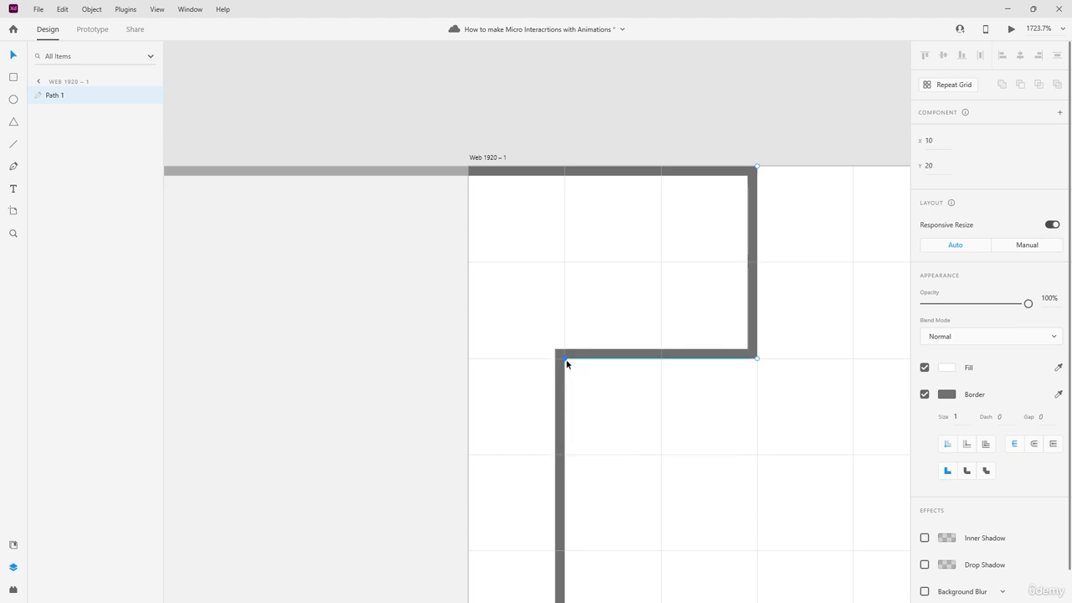
Step: Finish editing the tabbed edge path, lock it, and clear the selection
scroll(630, 227, down, 2)
scroll(632, 232, down, 2)
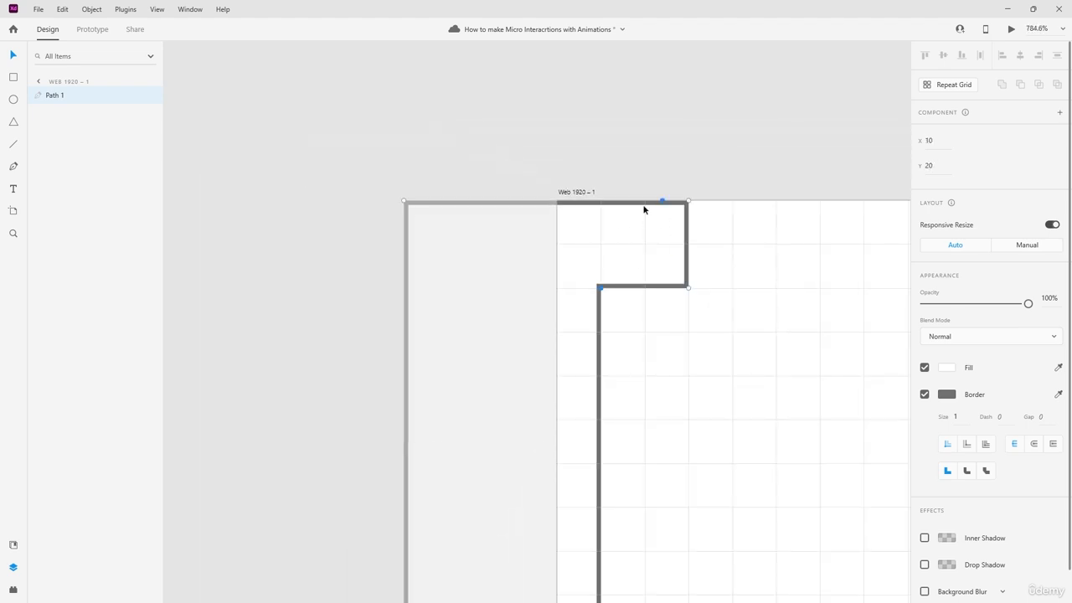
click(550, 254)
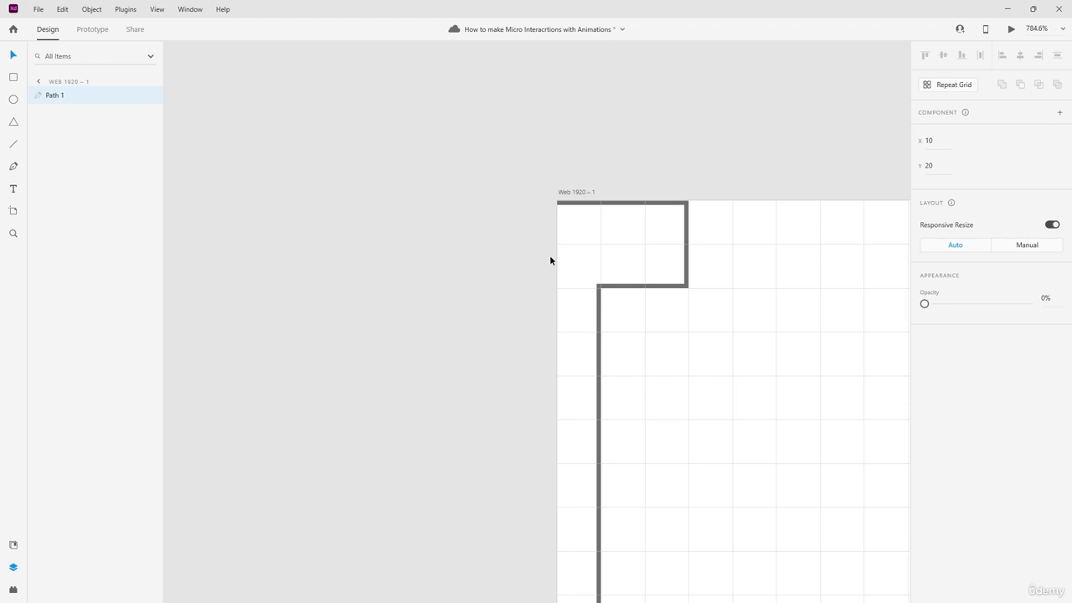
click(680, 256)
right_click(680, 256)
key(Escape)
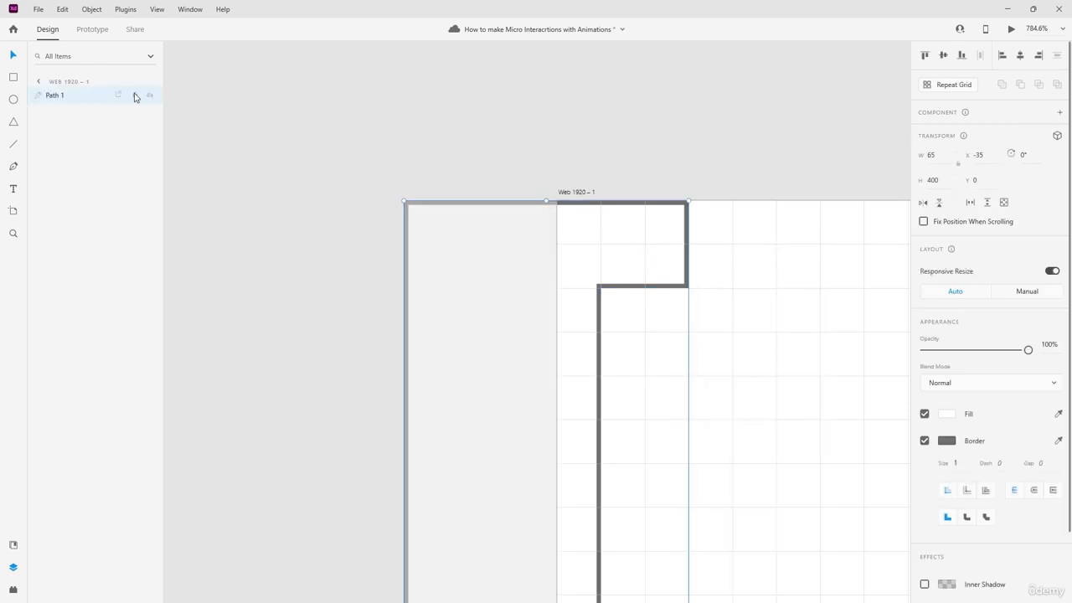
click(495, 115)
scroll(713, 206, down, 3)
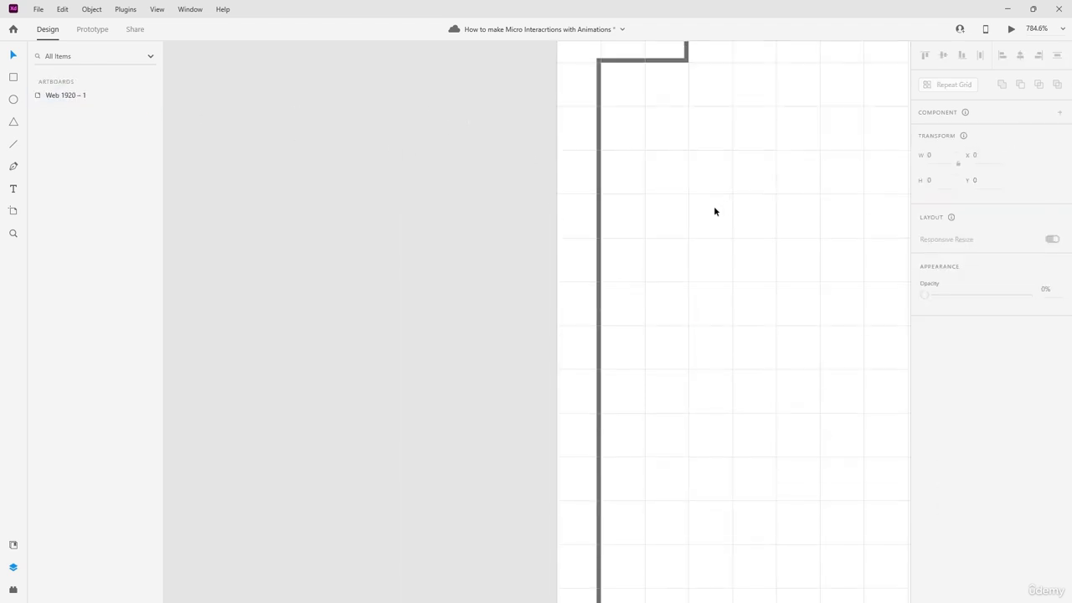
scroll(714, 205, down, 2)
scroll(714, 208, down, 5)
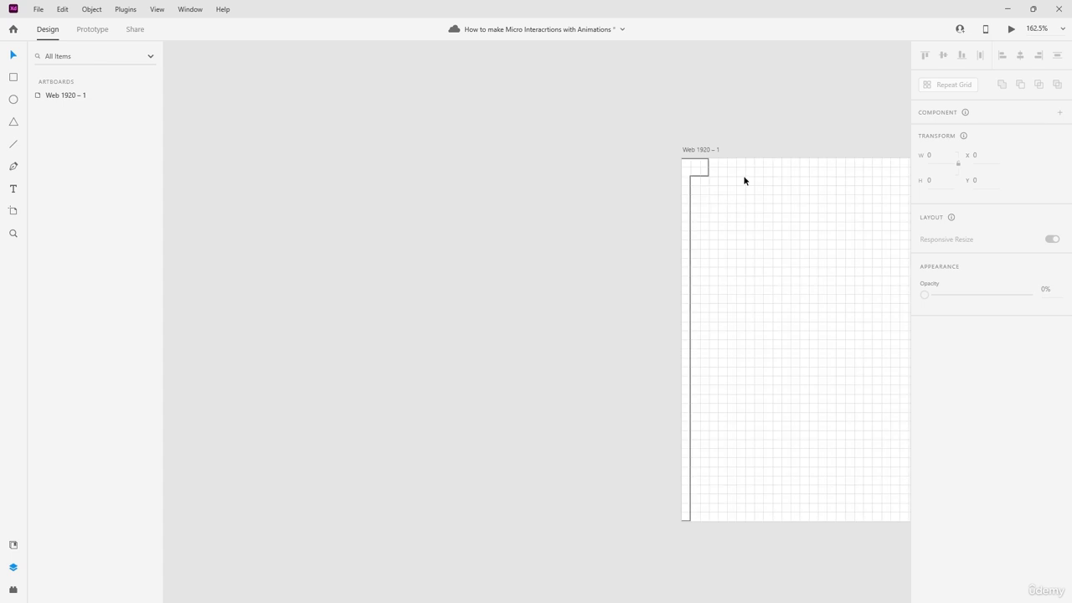
scroll(742, 177, up, 5)
scroll(662, 135, up, 8)
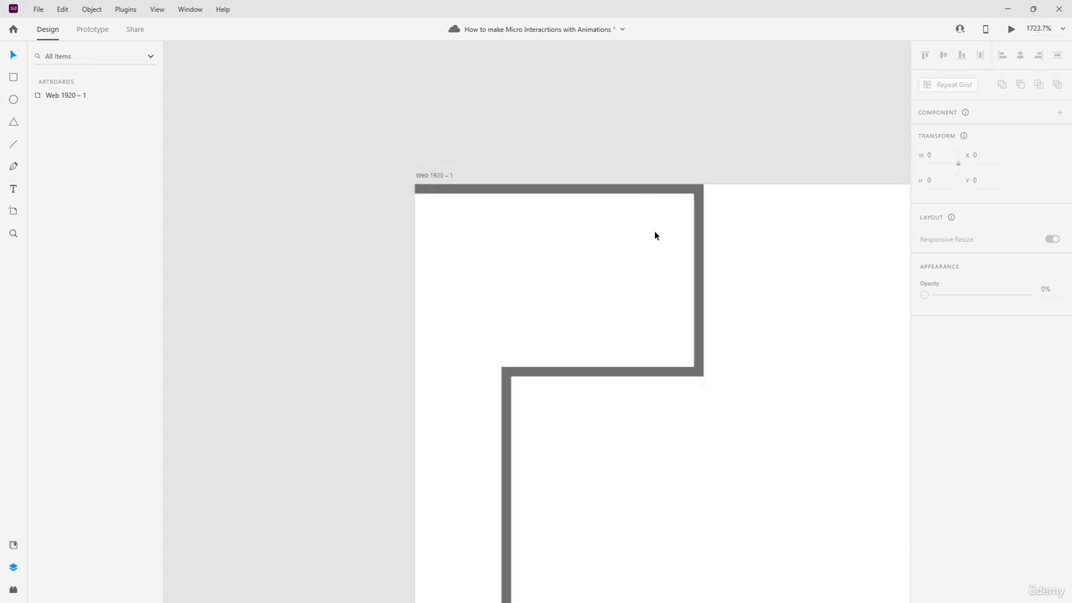
scroll(675, 304, up, 4)
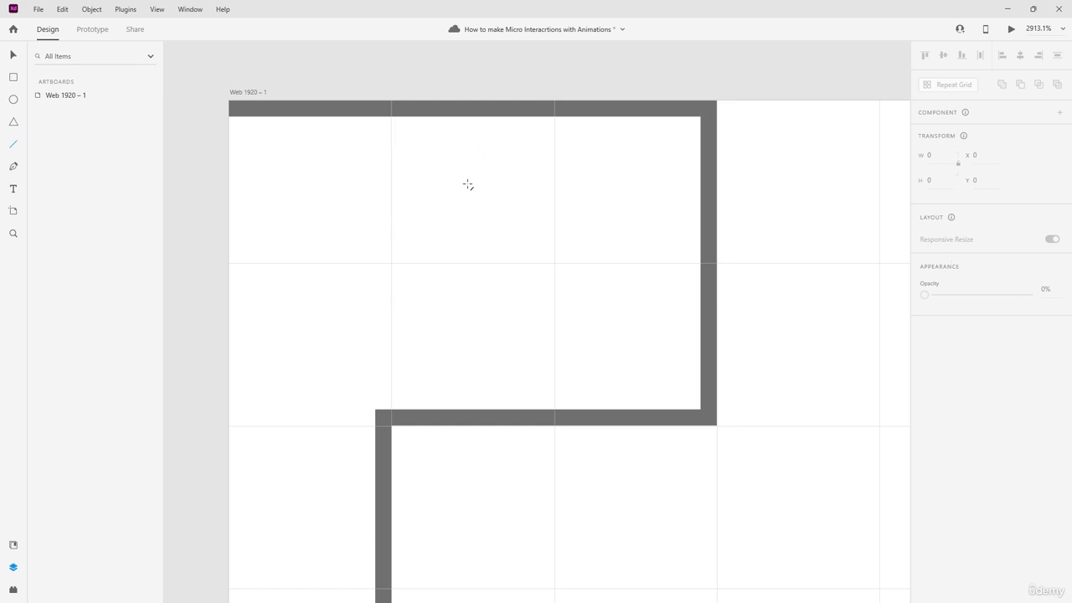
mouse_move(482, 191)
mouse_down()
mouse_move(577, 263)
mouse_move(641, 338)
mouse_move(623, 264)
mouse_move(642, 269)
mouse_move(643, 256)
mouse_up()
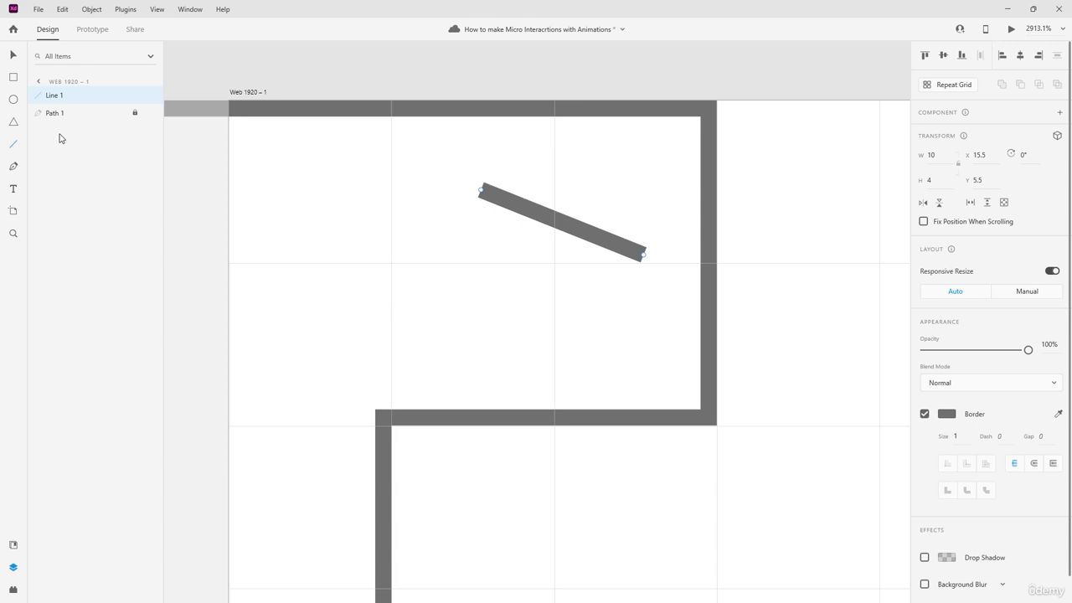
key(Delete)
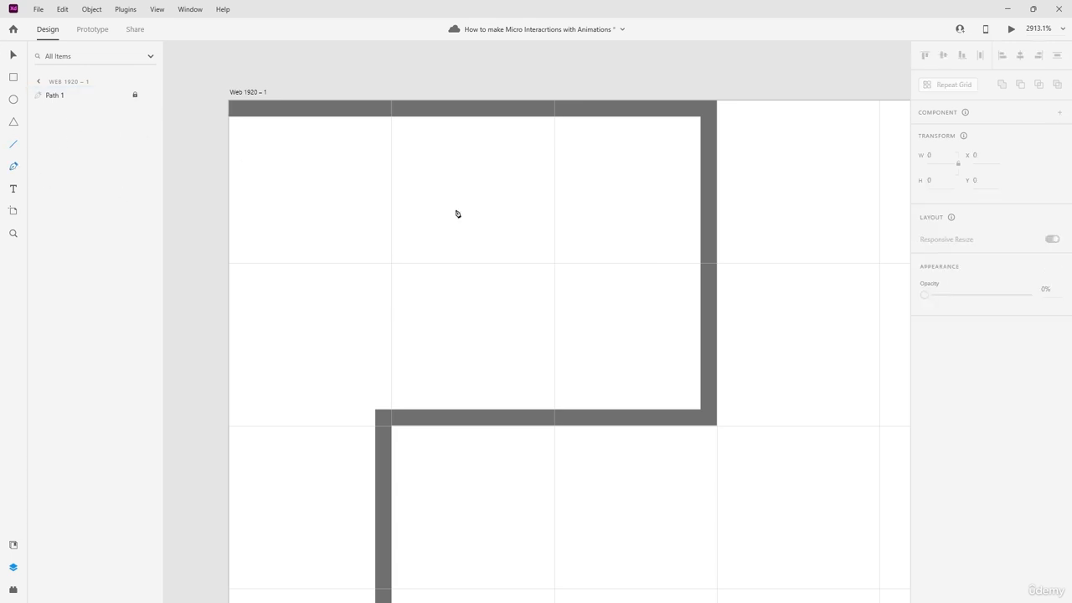
Step: Draw an open right-pointing chevron about 10 by 10 inside the tab with the Pen tool, aligning its upper end at X 15.38, Y 5.26
click(479, 168)
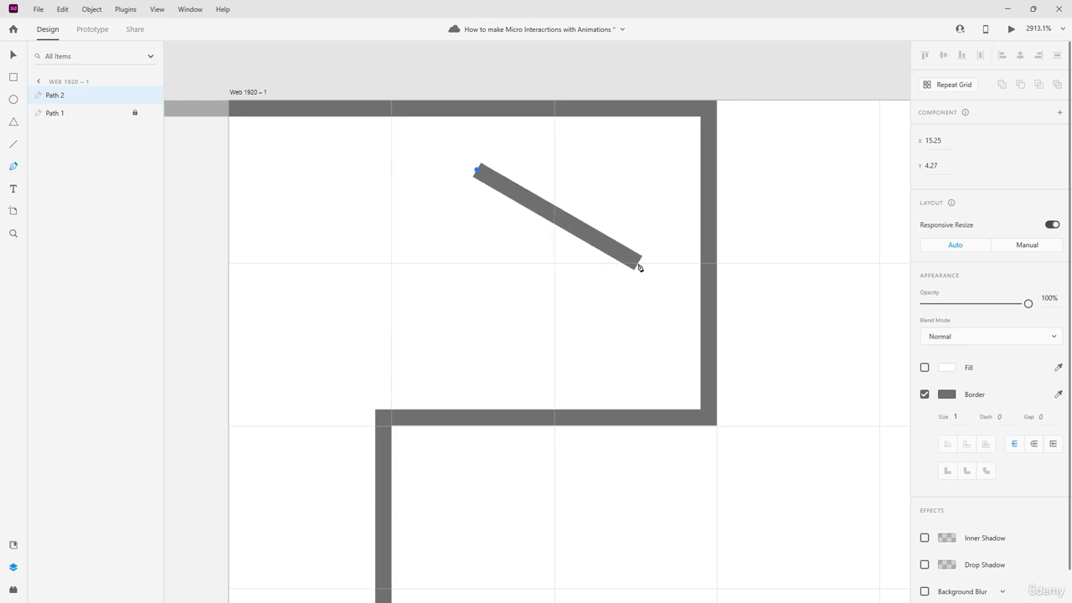
click(640, 263)
click(480, 344)
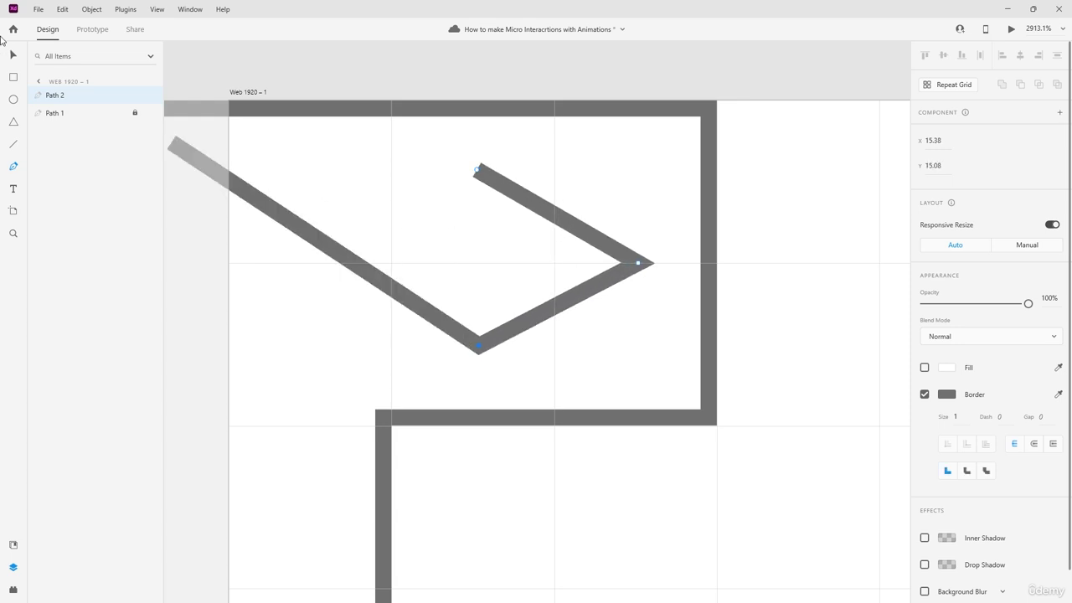
key(Escape)
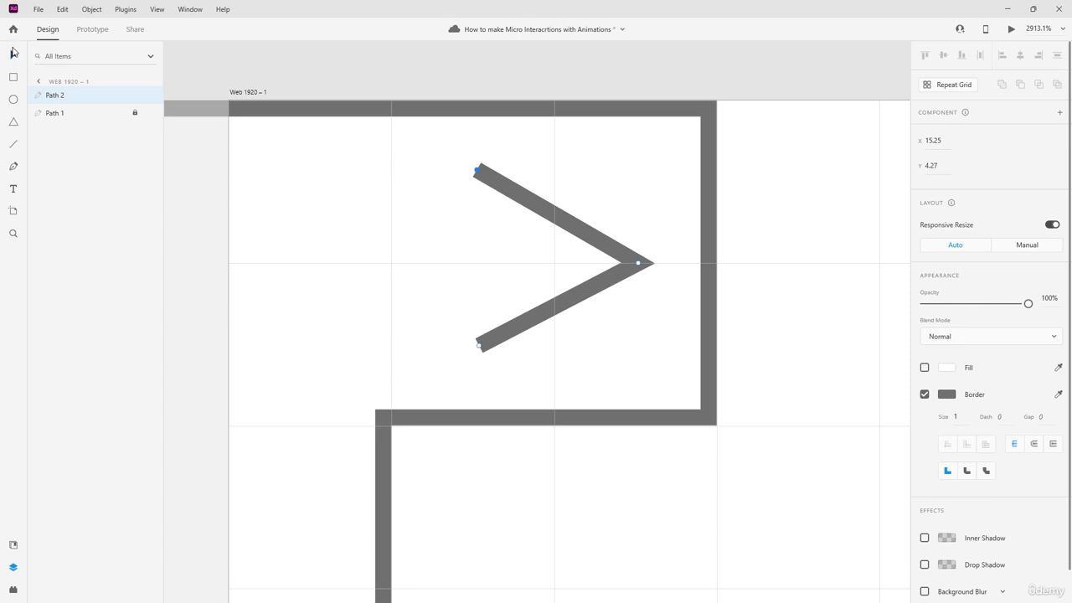
mouse_move(475, 171)
mouse_down()
mouse_move(473, 195)
mouse_move(479, 185)
mouse_up()
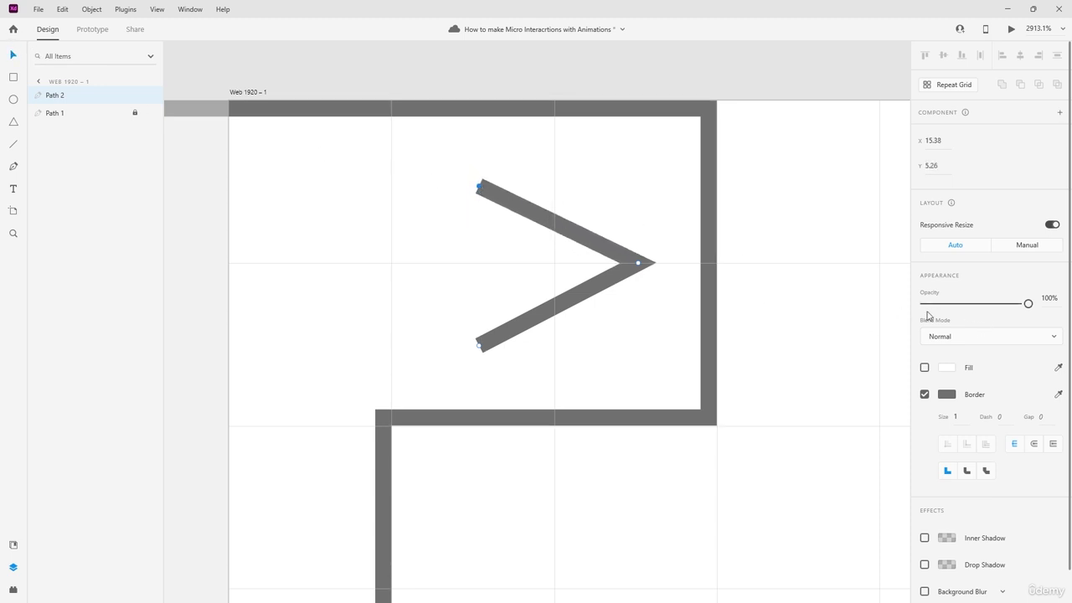
Step: Set the artboard's grid square size to 5
click(247, 92)
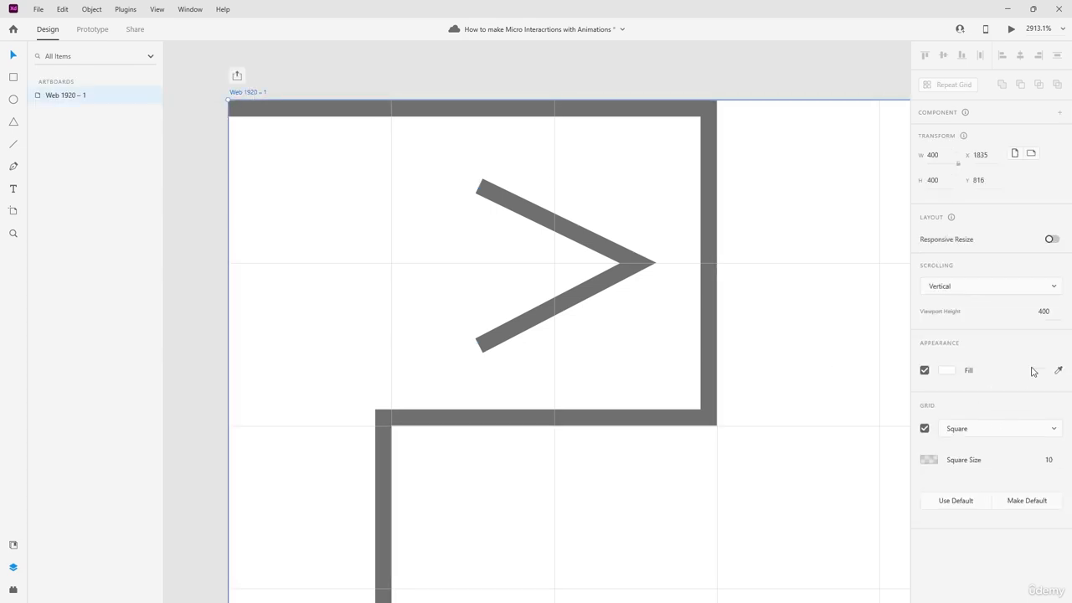
double_click(1050, 460)
text(5)
key(Return)
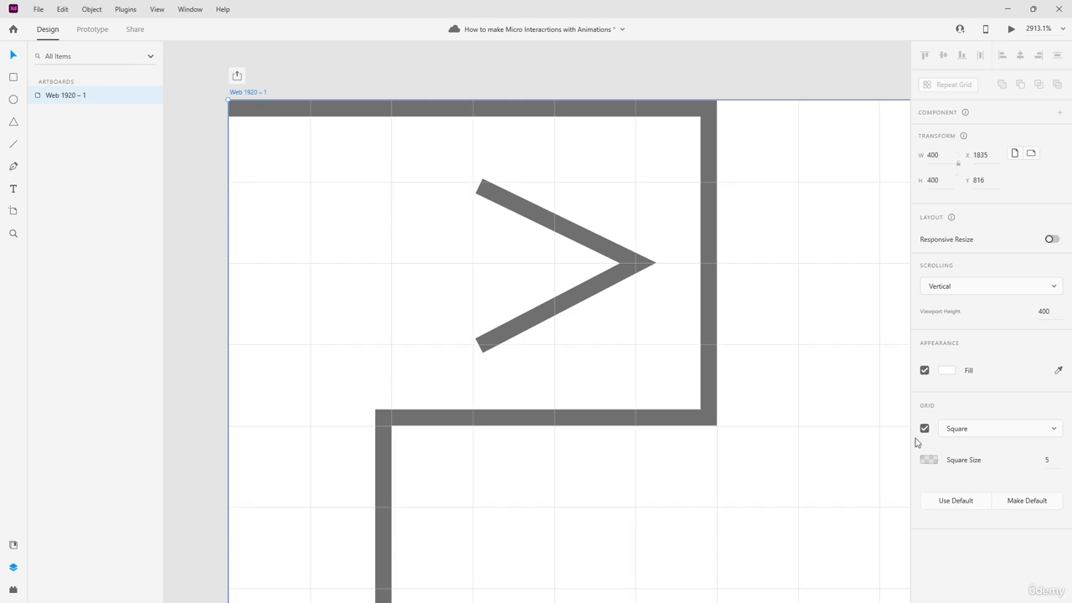
click(553, 207)
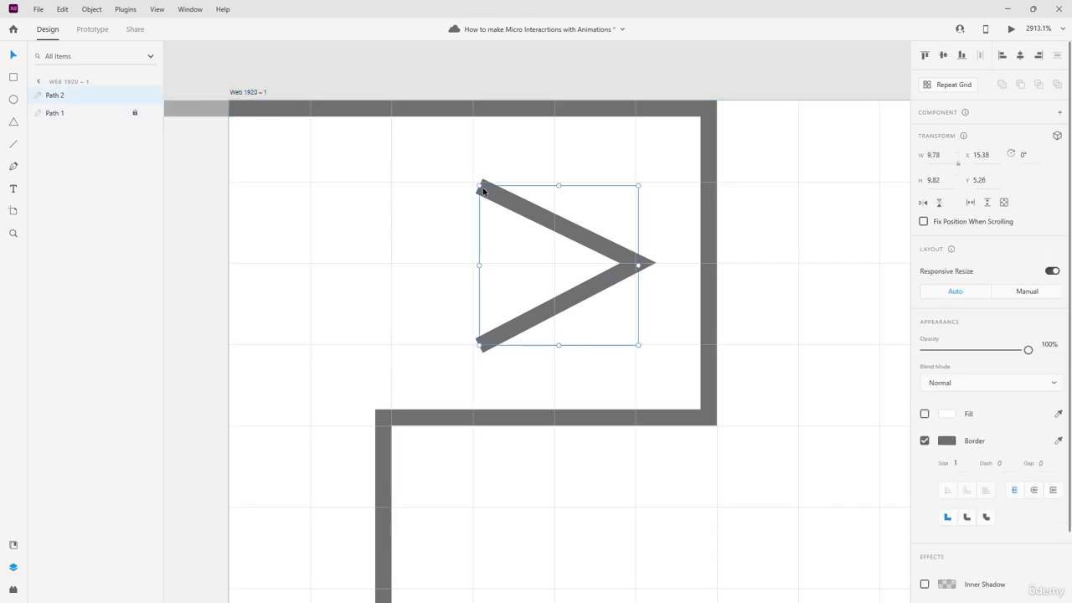
drag(480, 185, 473, 182)
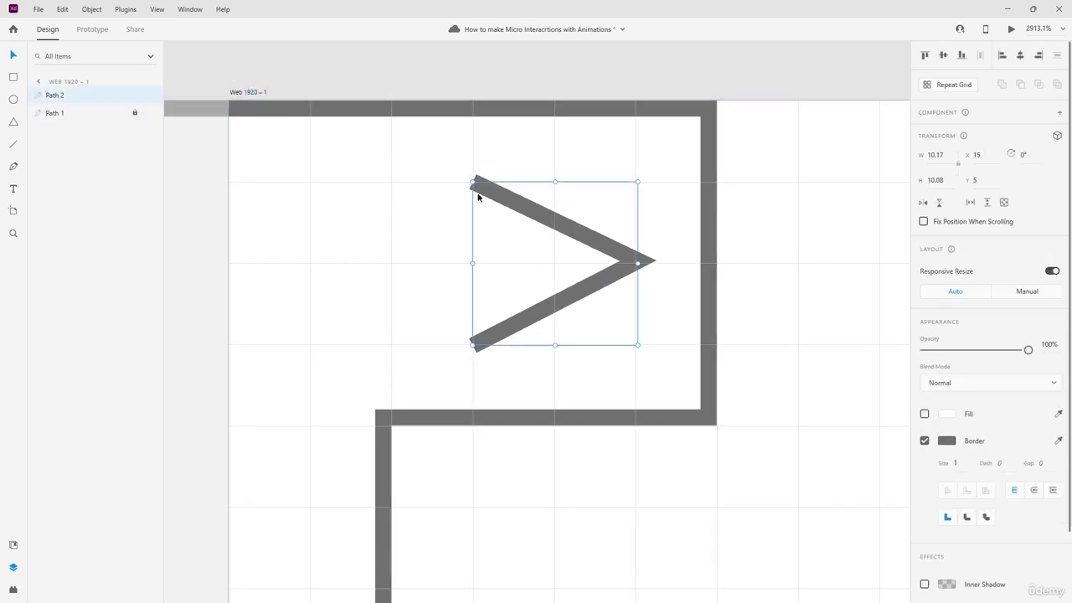
key(Escape)
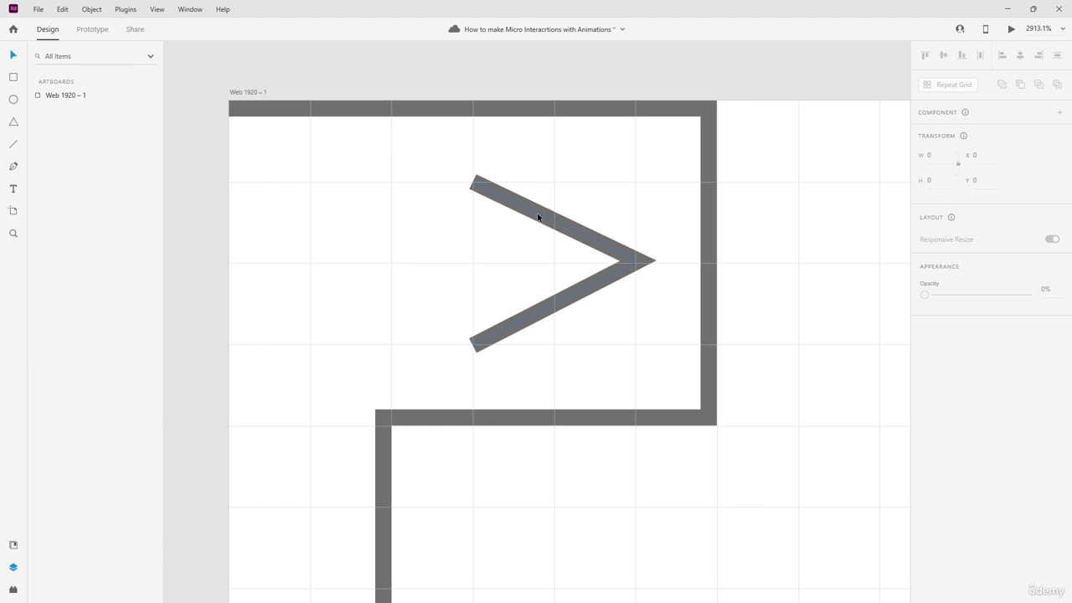
Step: Move the chevron's upper endpoint onto the grid at X 15, Y 5
click(538, 213)
double_click(487, 192)
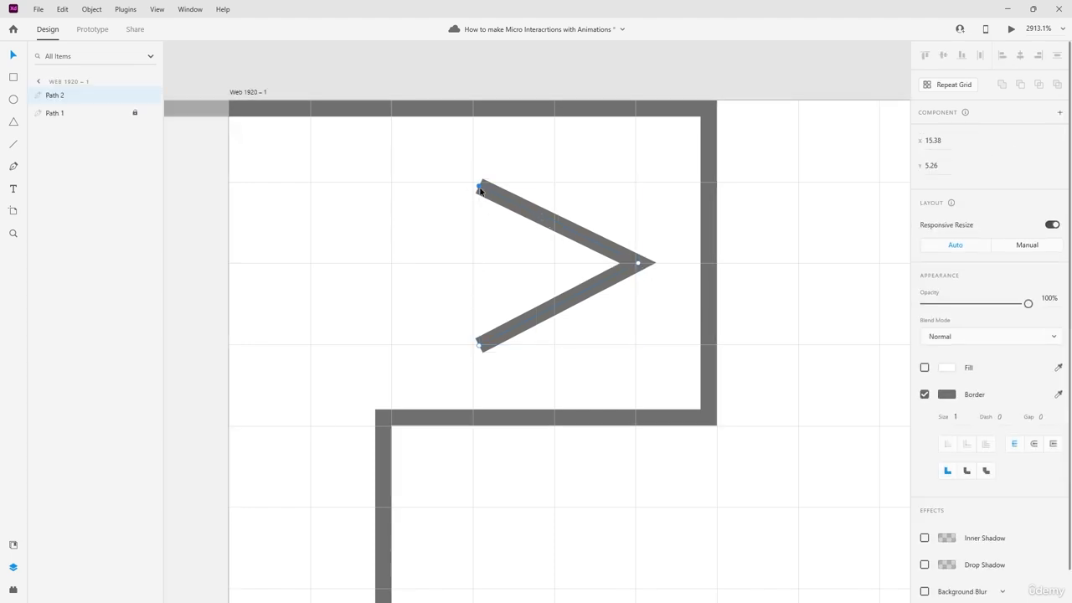
drag(488, 195, 476, 186)
drag(639, 266, 638, 266)
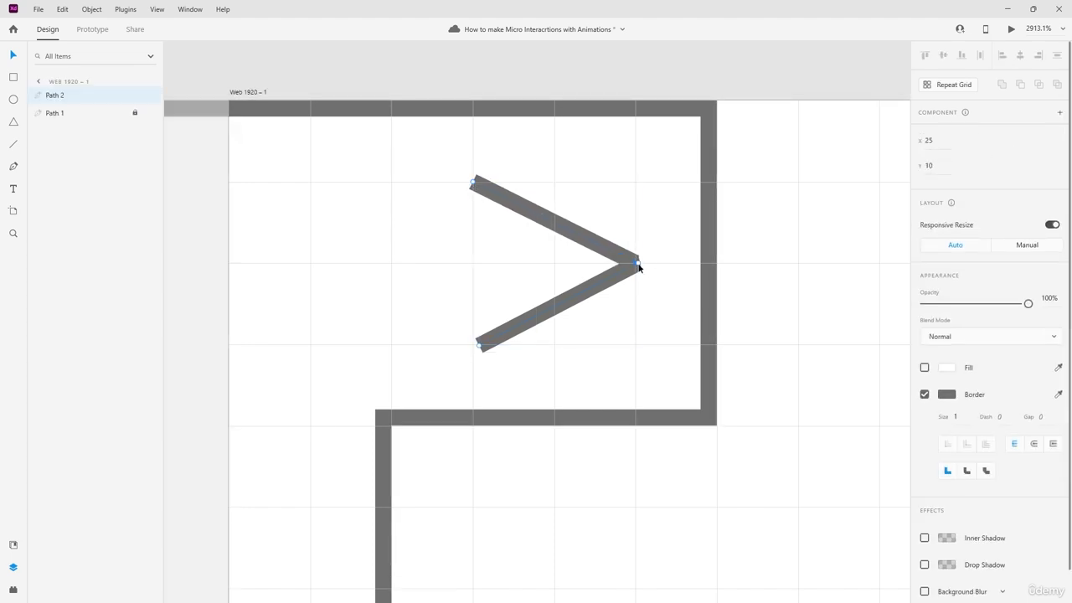
click(635, 261)
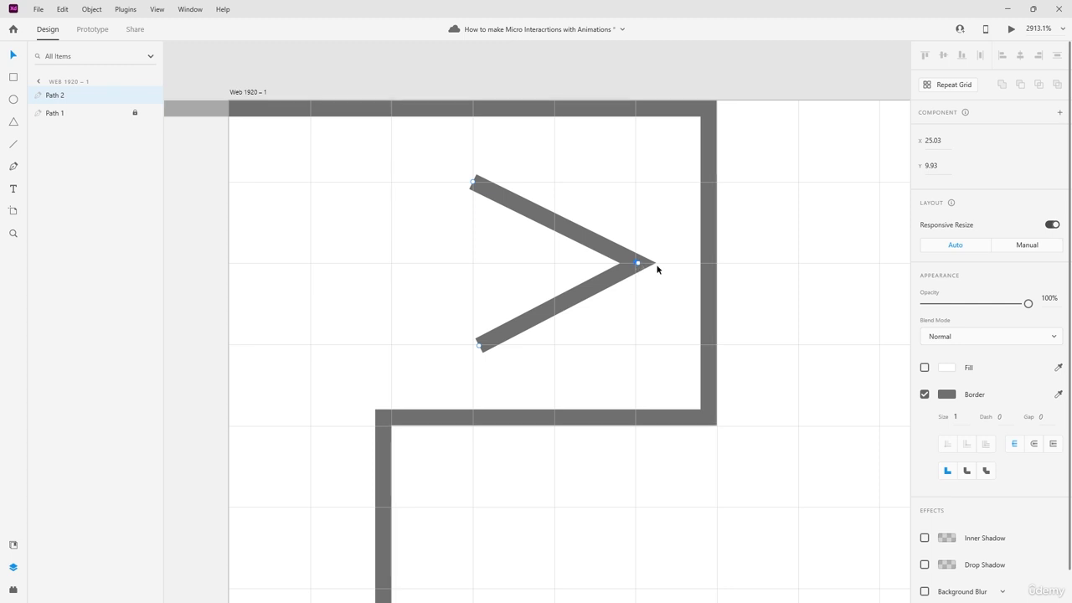
key(Delete)
Step: Align the chevron's tip at X 25, Y 10 and its lower end at X 15, Y 15, then finish editing and clear the selection
scroll(641, 263, up, 3)
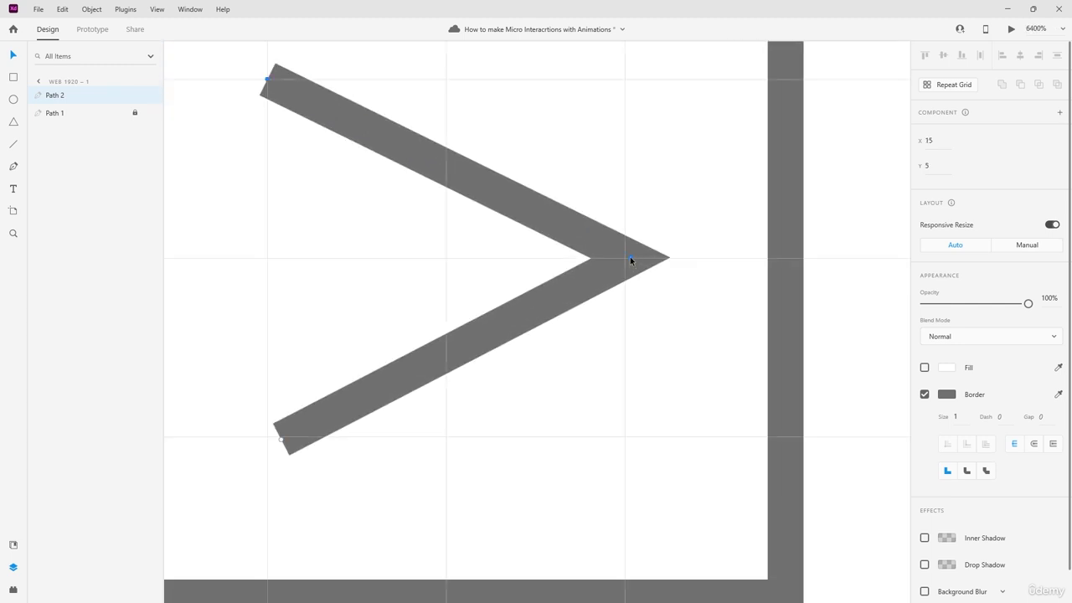
drag(632, 261, 625, 257)
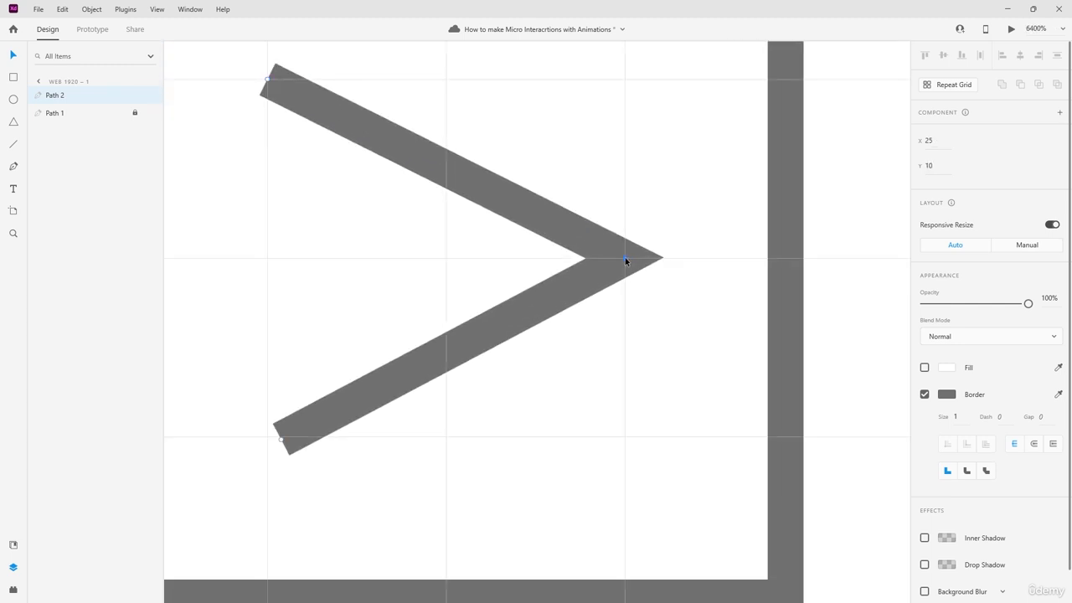
drag(282, 440, 268, 438)
scroll(580, 345, down, 5)
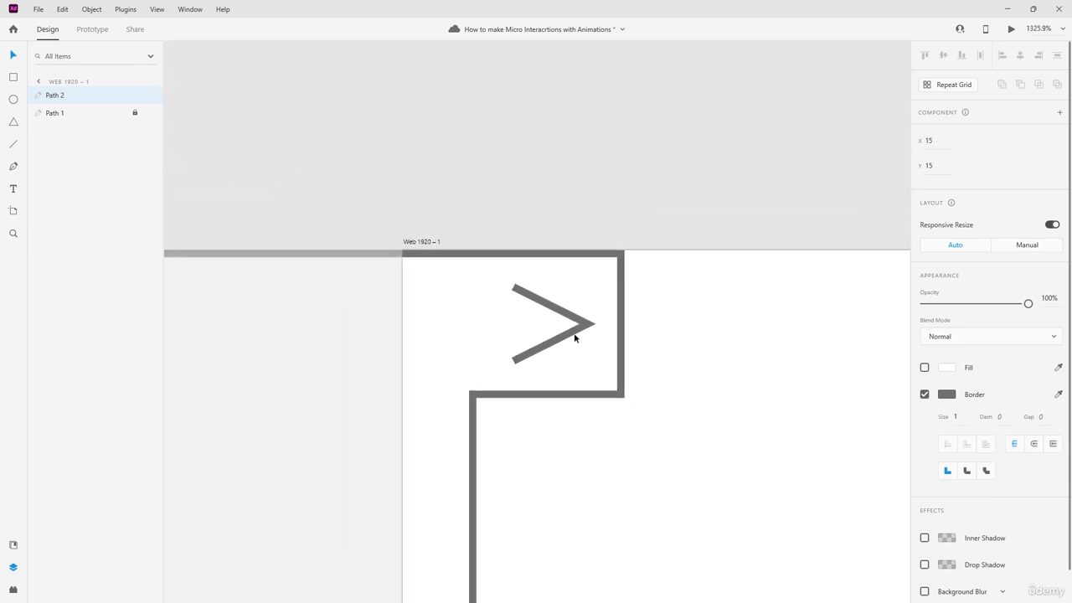
scroll(578, 339, up, 1)
key(Escape)
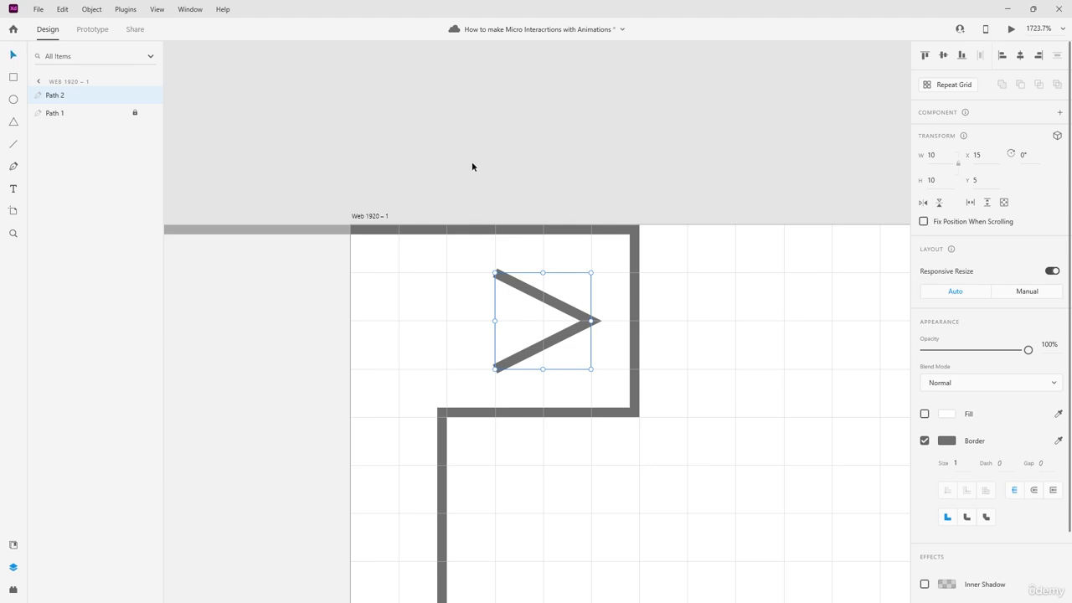
click(541, 146)
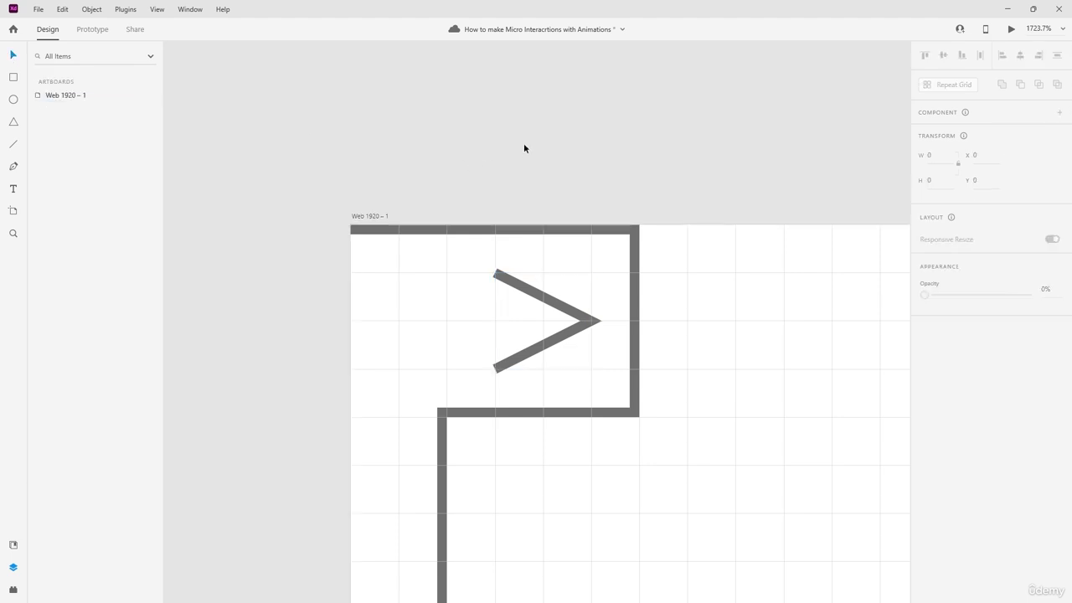
Step: Duplicate the artboard with its tabbed panel and chevron, placing the copy beside the original
scroll(525, 148, down, 10)
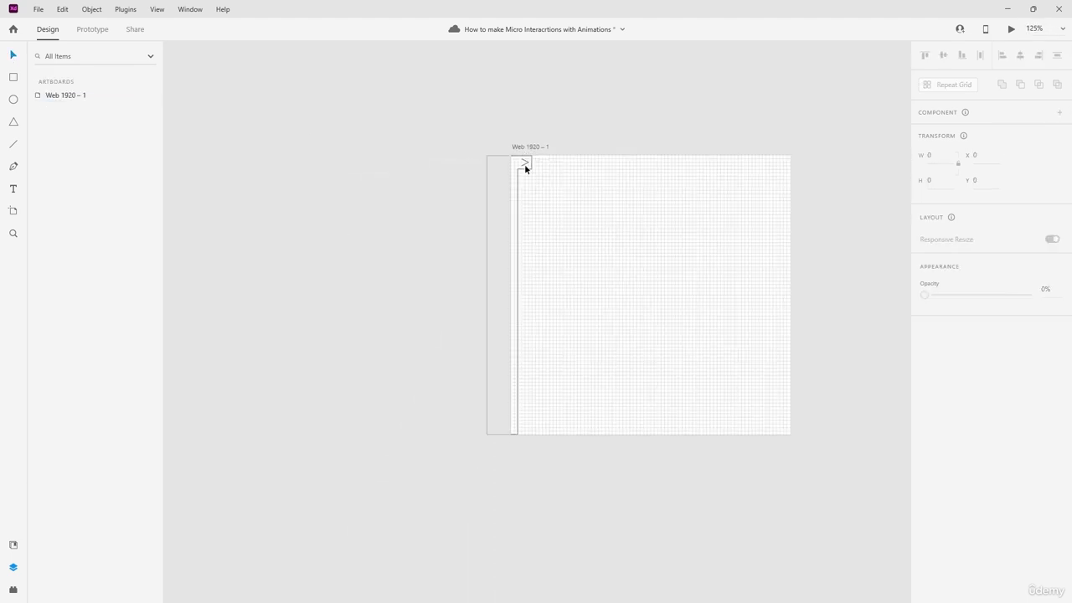
scroll(526, 161, up, 6)
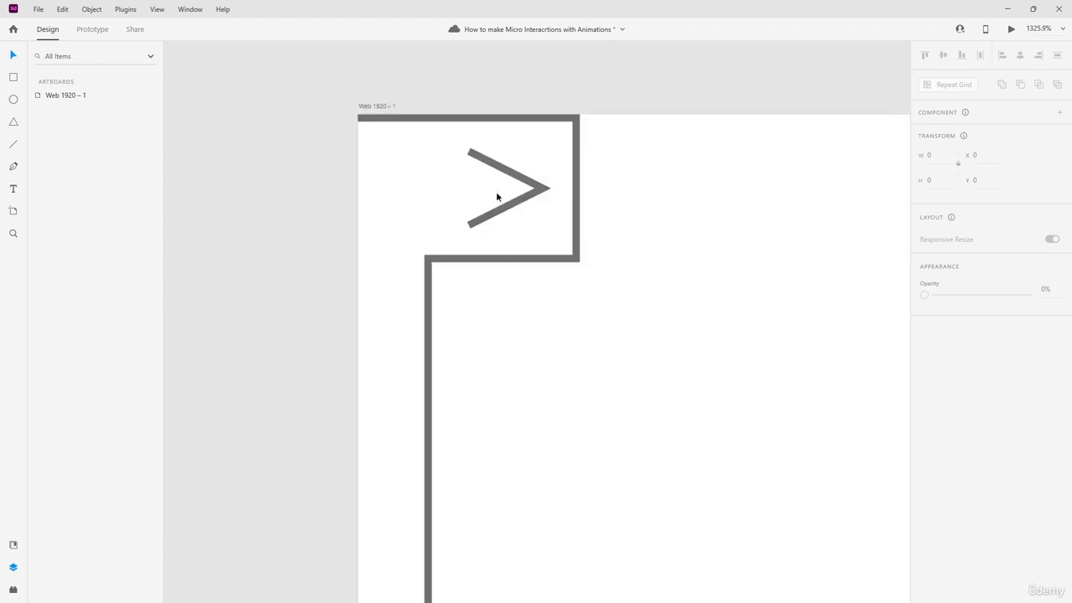
scroll(517, 178, down, 5)
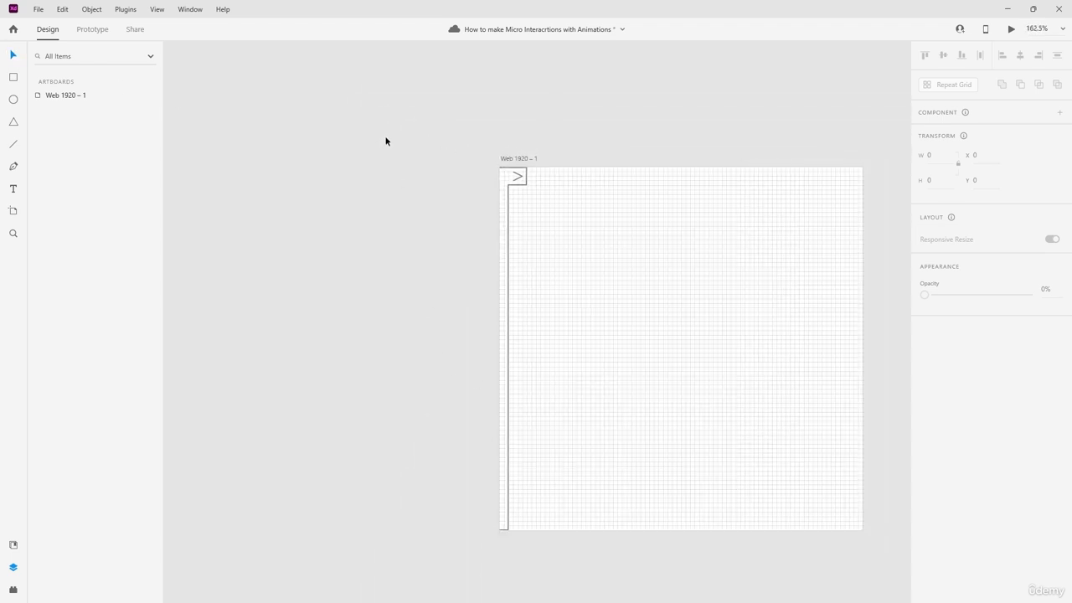
scroll(386, 141, right, 5)
drag(288, 165, 686, 162)
click(608, 137)
scroll(553, 174, down, 2)
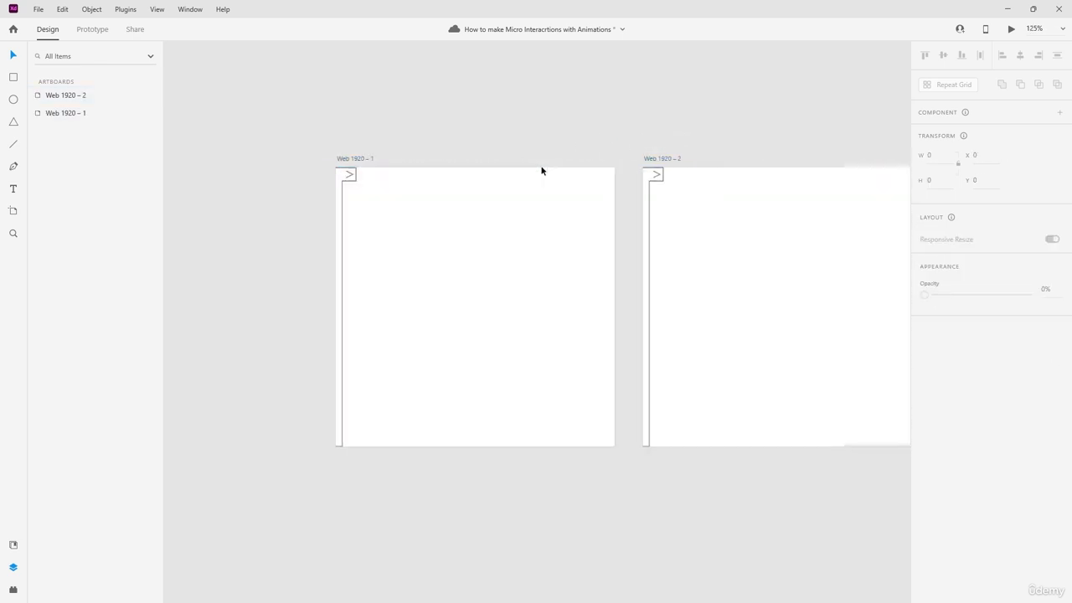
Step: In Prototype mode, link the chevron on Web 1920 – 1 to Web 1920 – 2 as a tap-triggered transition
click(92, 29)
click(502, 270)
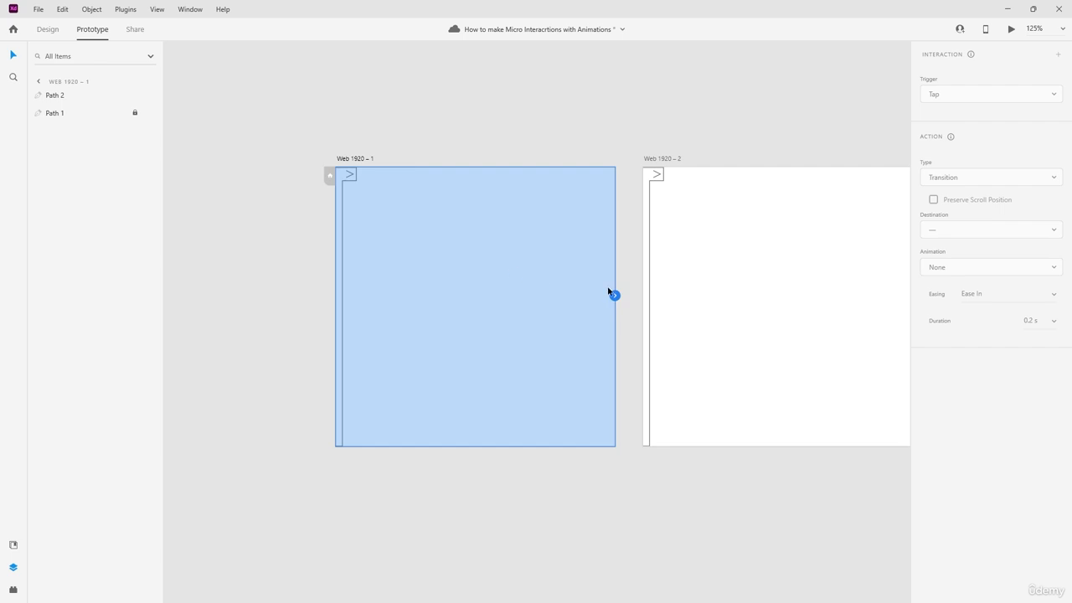
click(350, 174)
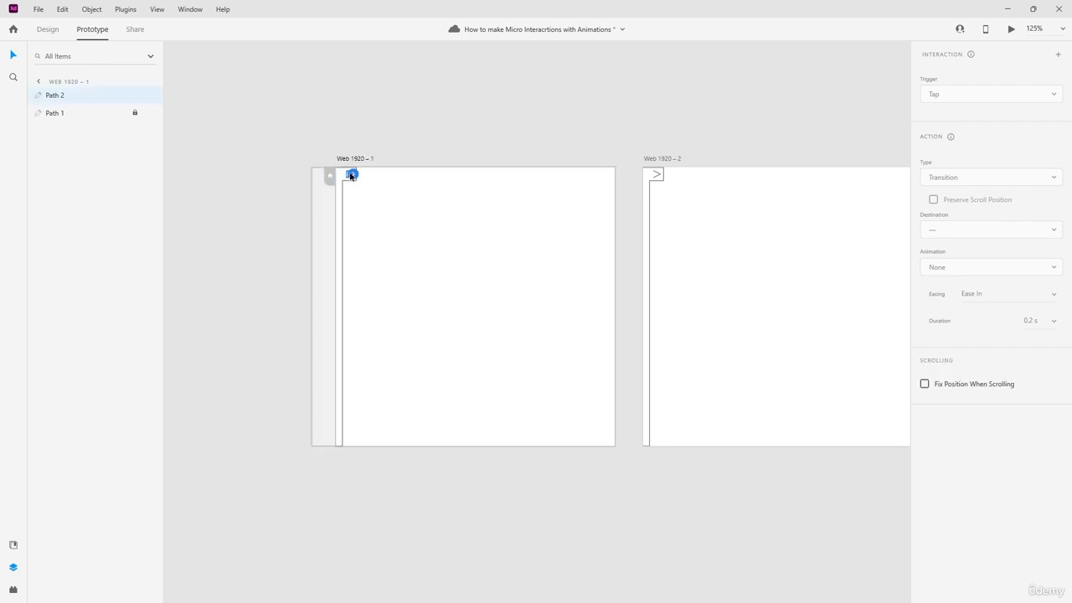
drag(352, 175, 669, 228)
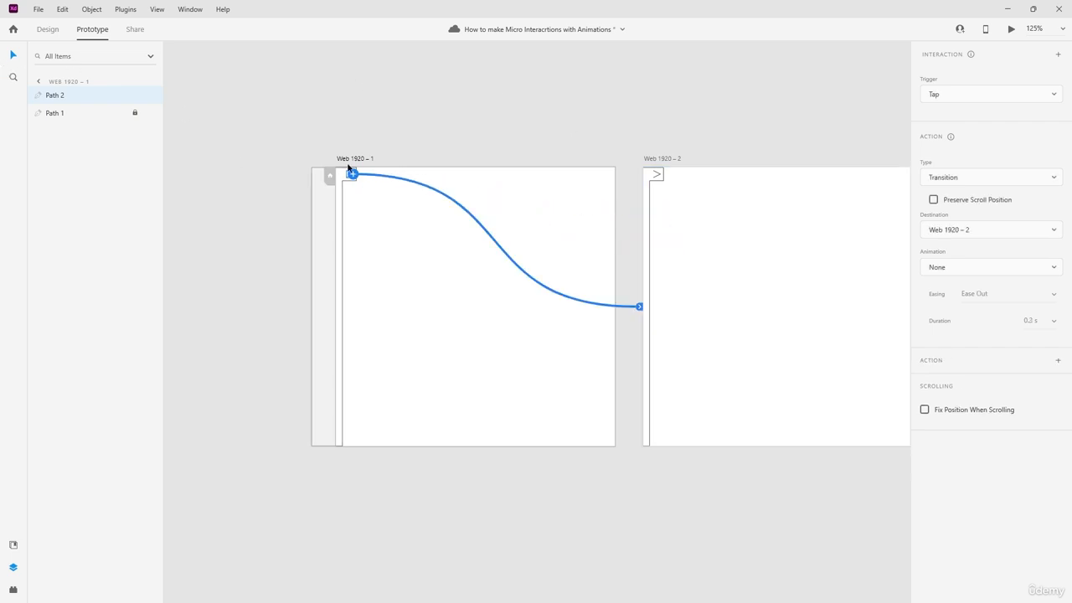
click(420, 97)
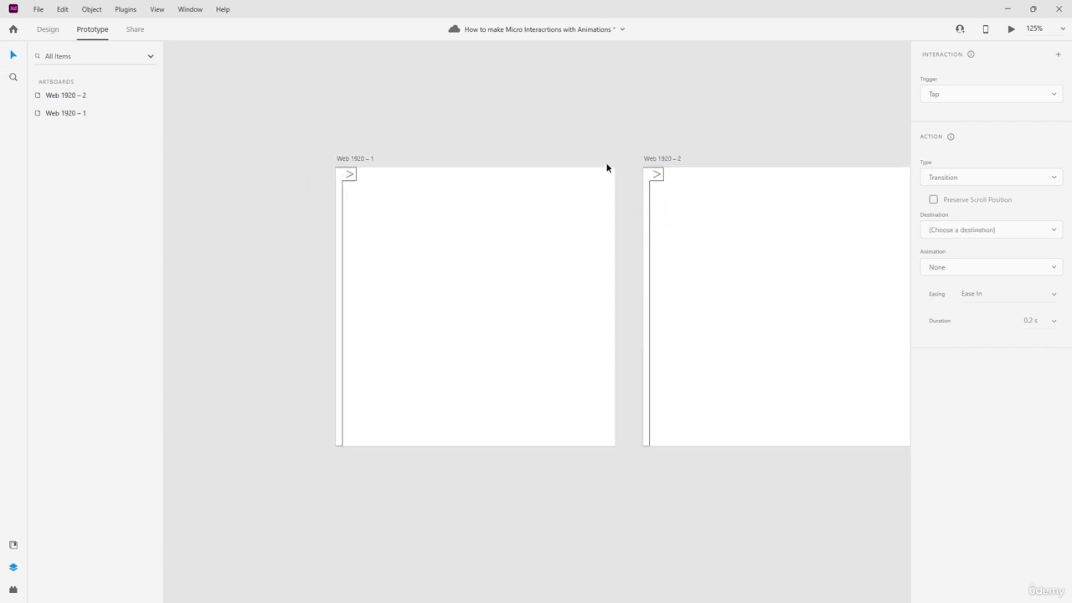
Step: Return to Design mode, unlock the tabbed panel path on Web 1920 – 2, and move it horizontally to X 35, Y 0
scroll(605, 169, up, 3)
scroll(603, 170, down, 2)
scroll(685, 204, right, 2)
scroll(676, 201, right, 1)
click(595, 236)
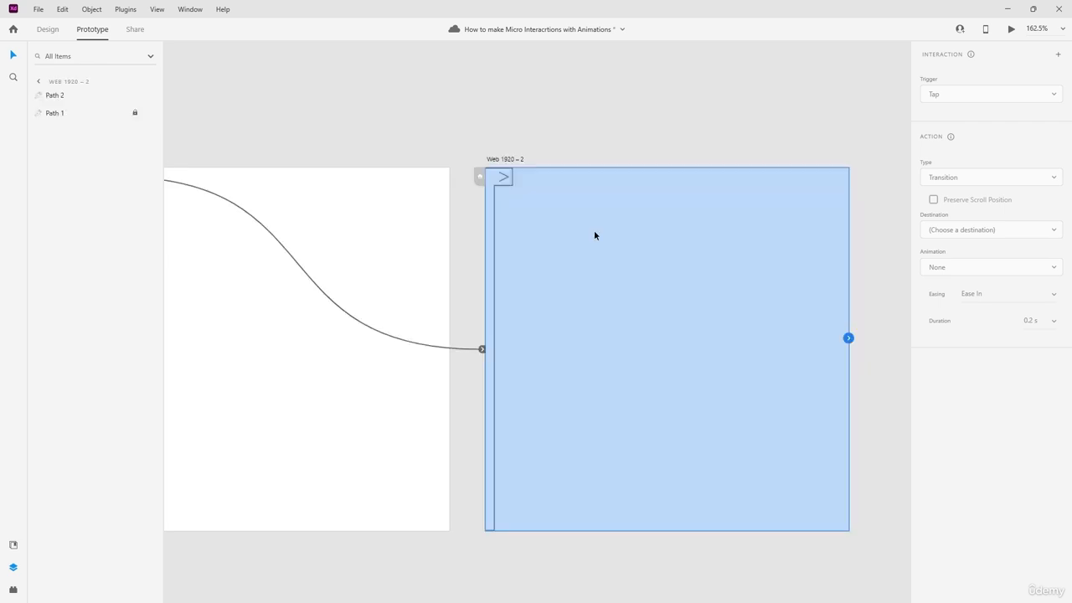
click(48, 29)
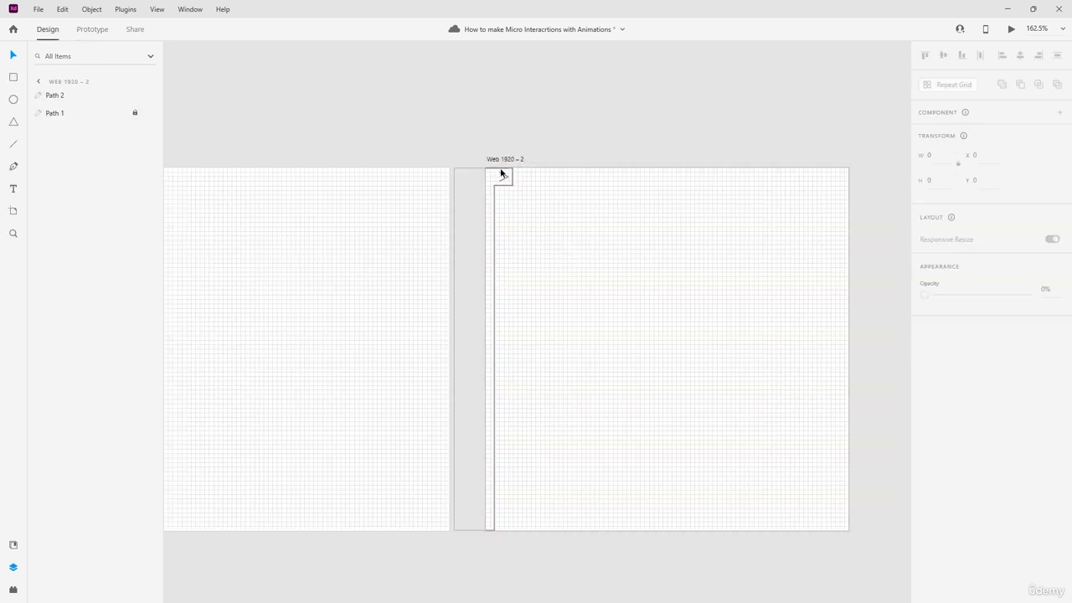
scroll(529, 176, up, 2)
scroll(529, 176, up, 2)
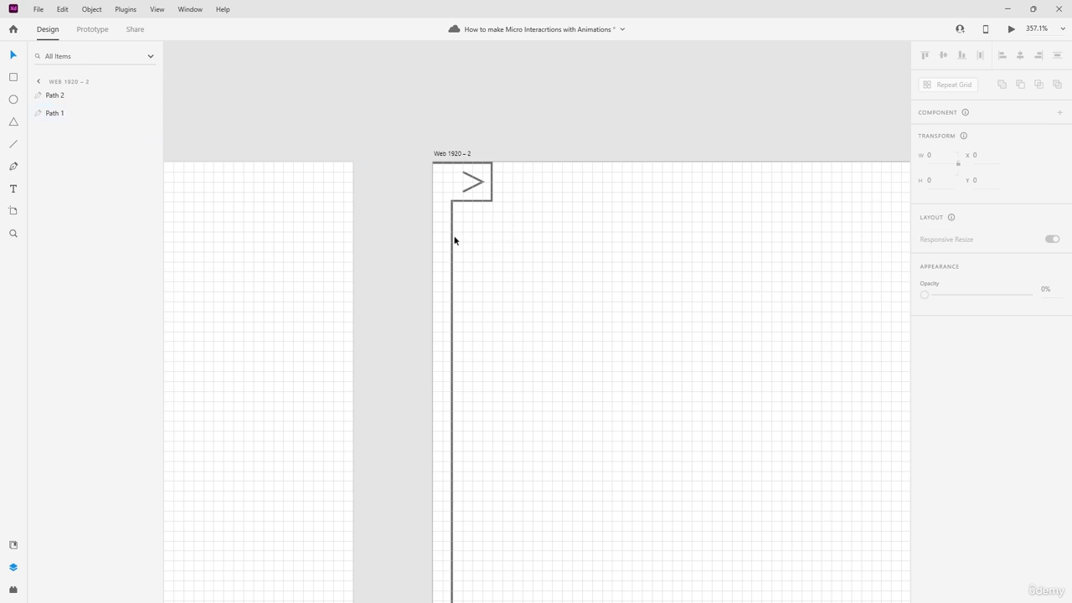
drag(455, 241, 590, 239)
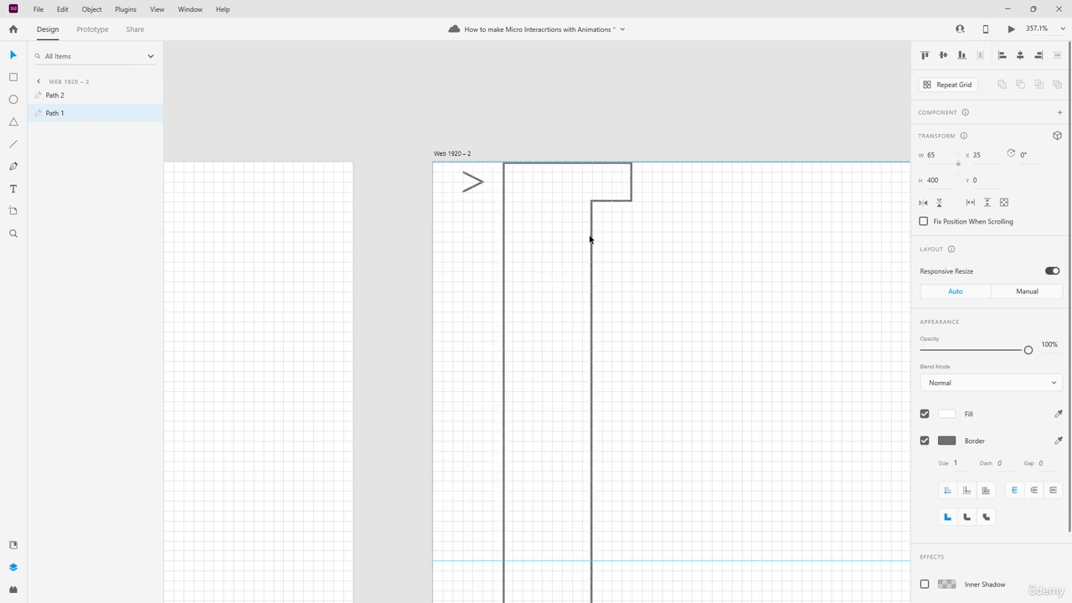
Step: Try to stretch the panel on Web 1920 – 2 to a width of 100 by extending its left side to X 0
scroll(515, 352, down, 10)
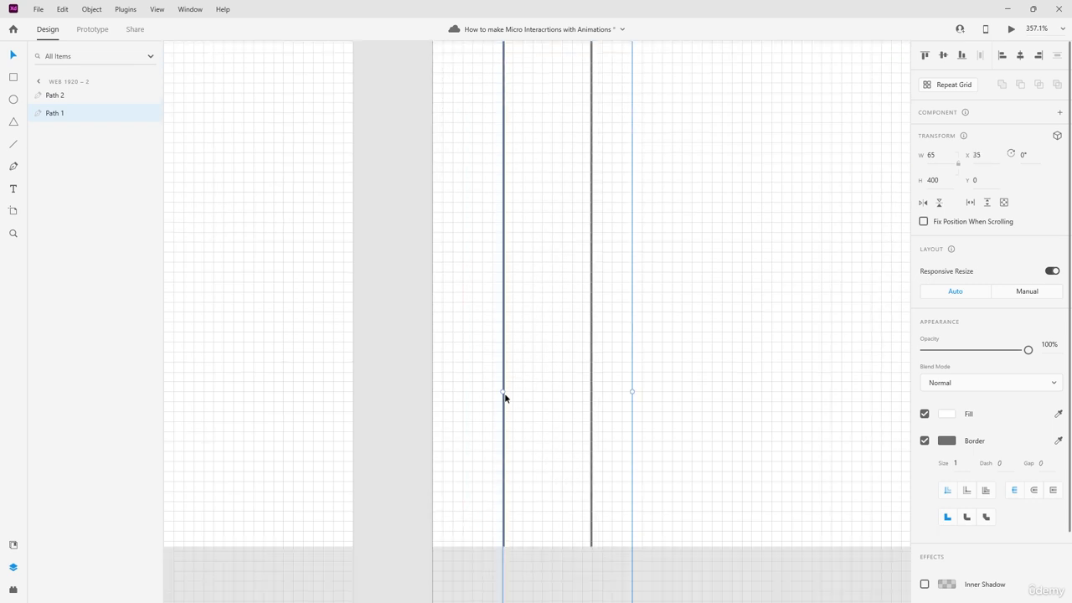
scroll(523, 361, up, 2)
scroll(522, 361, down, 4)
scroll(523, 387, up, 3)
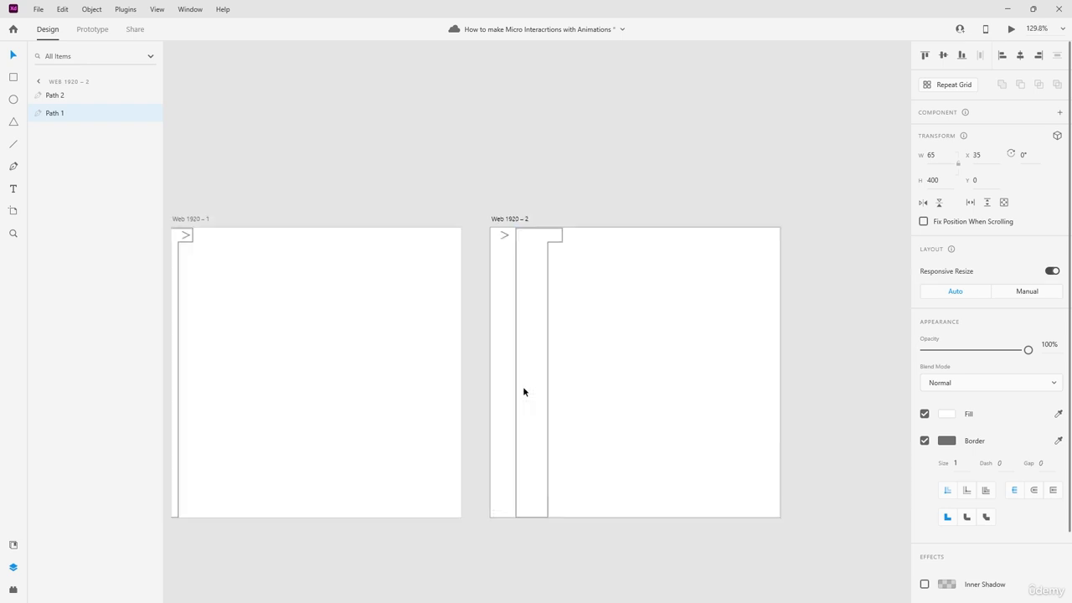
drag(506, 354, 456, 359)
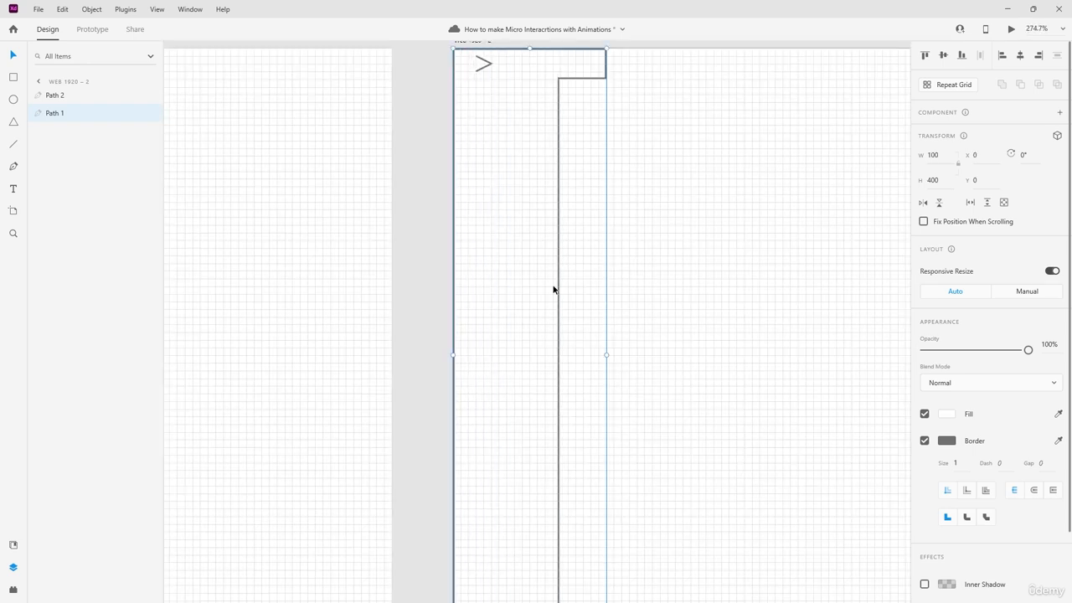
key(ctrl+z)
Step: Extend the panel path to the artboard's left edge with corner points at X 0, Y 0 and X 0, Y 400, and finish editing
double_click(506, 325)
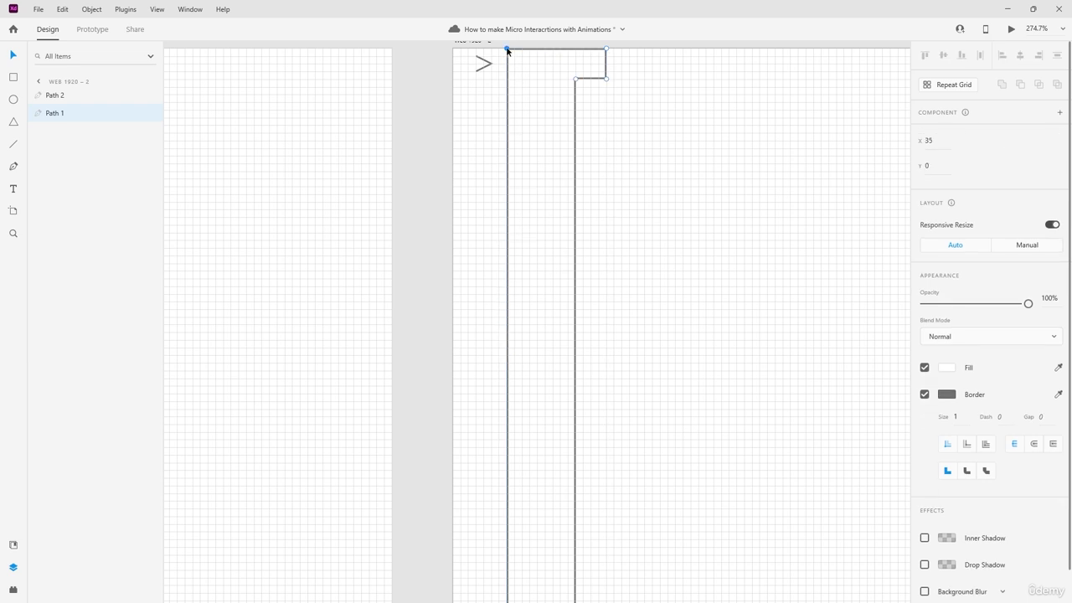
drag(507, 50, 457, 50)
scroll(505, 192, down, 5)
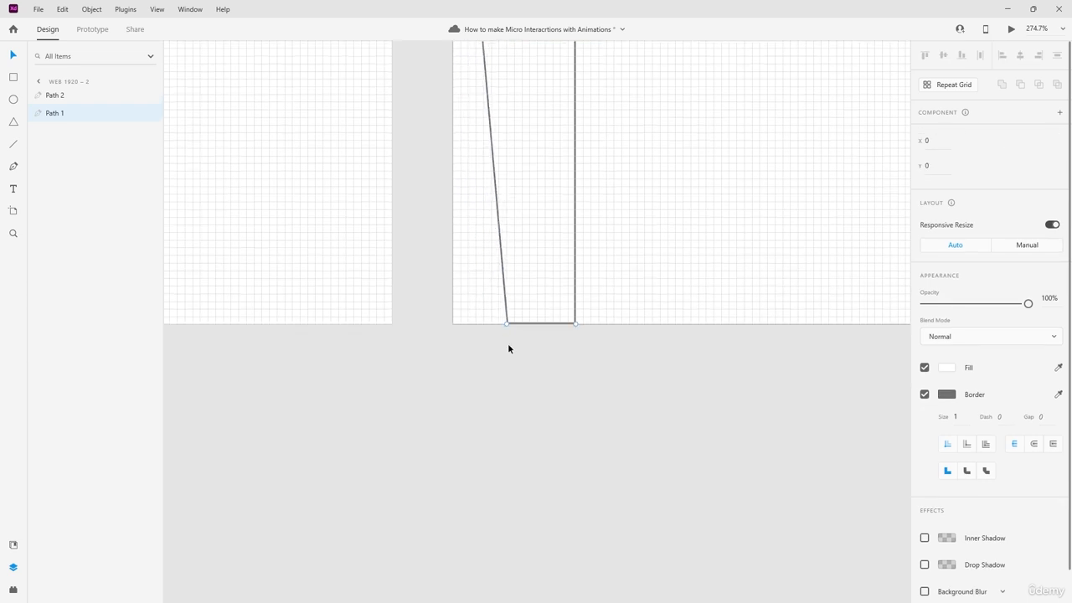
drag(507, 325, 455, 329)
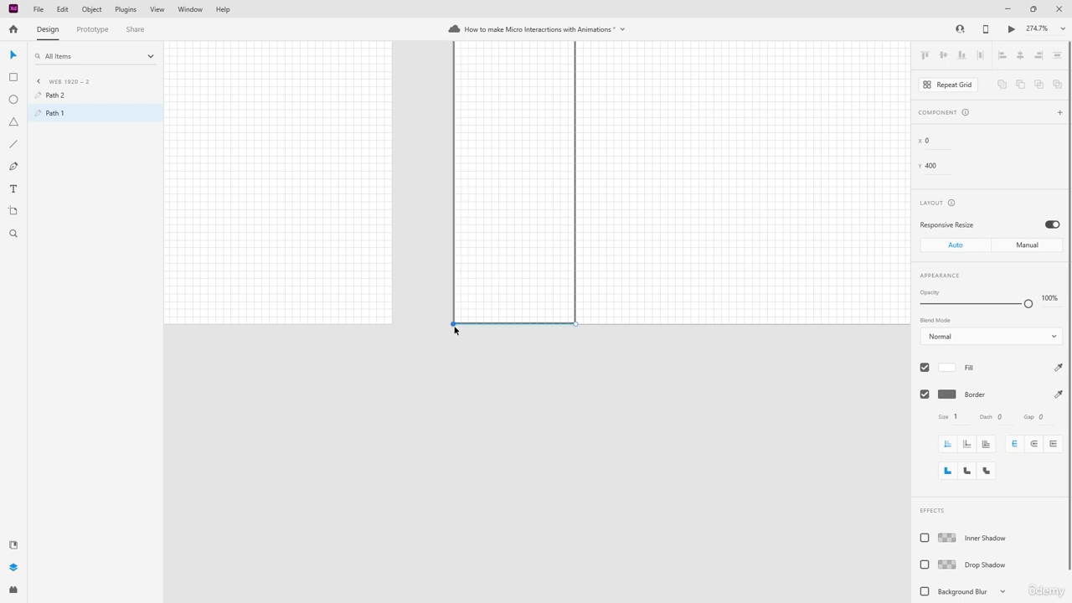
key(Escape)
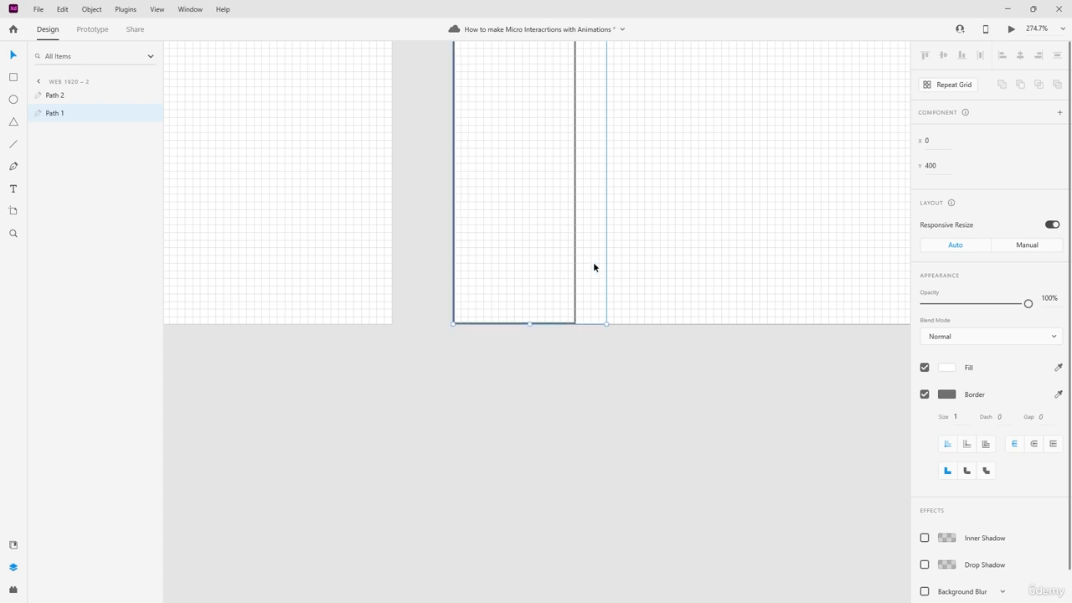
Step: Rotate the chevron on Web 1920 – 2 by 180° and move it into the panel's tab
scroll(586, 261, up, 10)
click(486, 290)
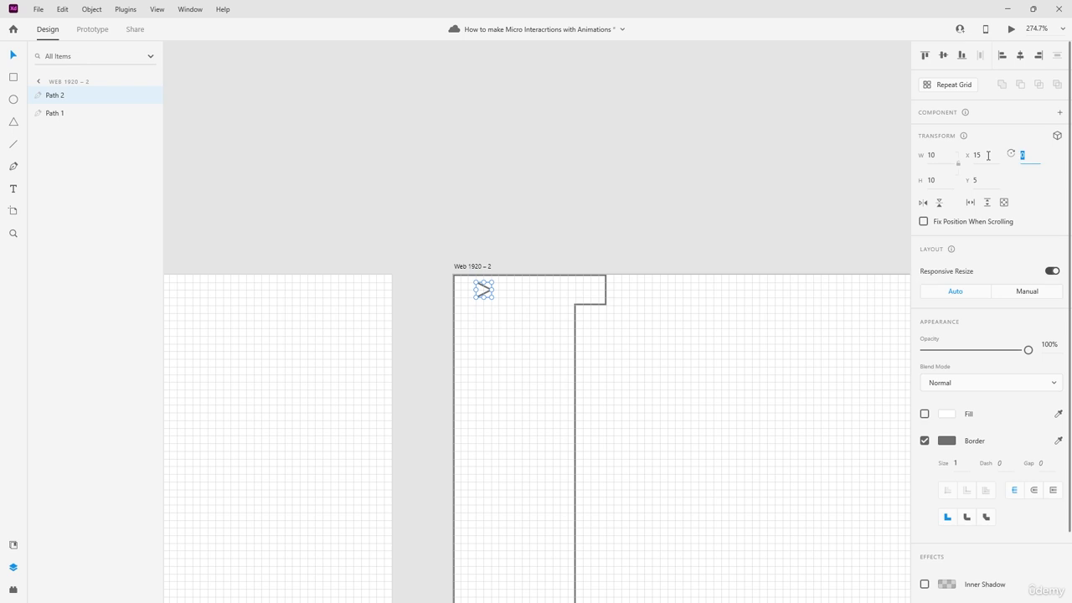
text(180)
key(Return)
click(511, 224)
drag(482, 290, 589, 291)
click(534, 206)
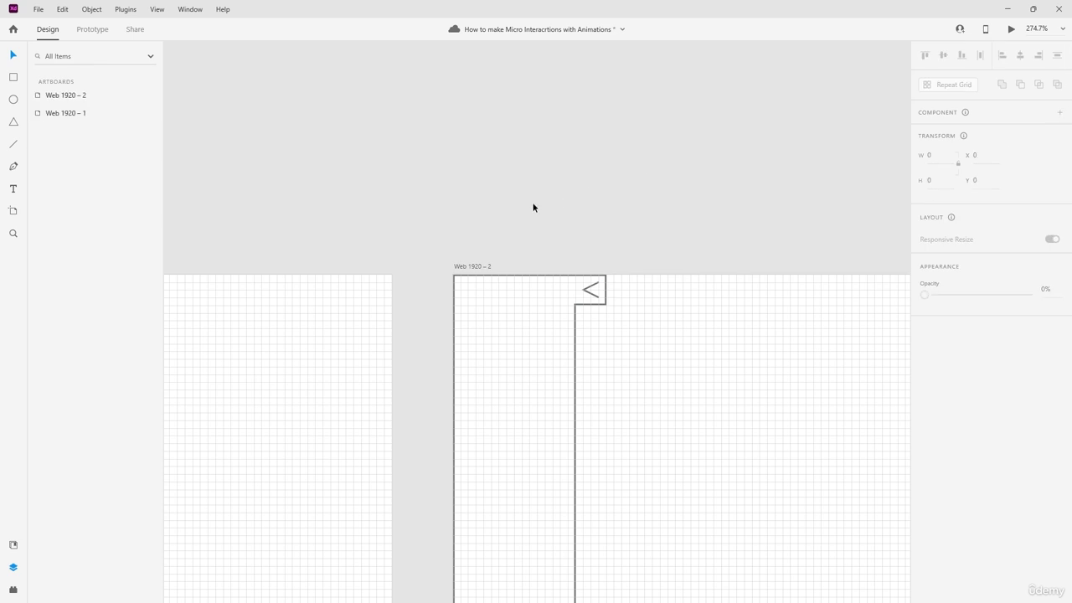
Step: Unlock the tabbed panel path on Web 1920 – 1 and fill it with light grey #C9C9C9
key(ctrl+0)
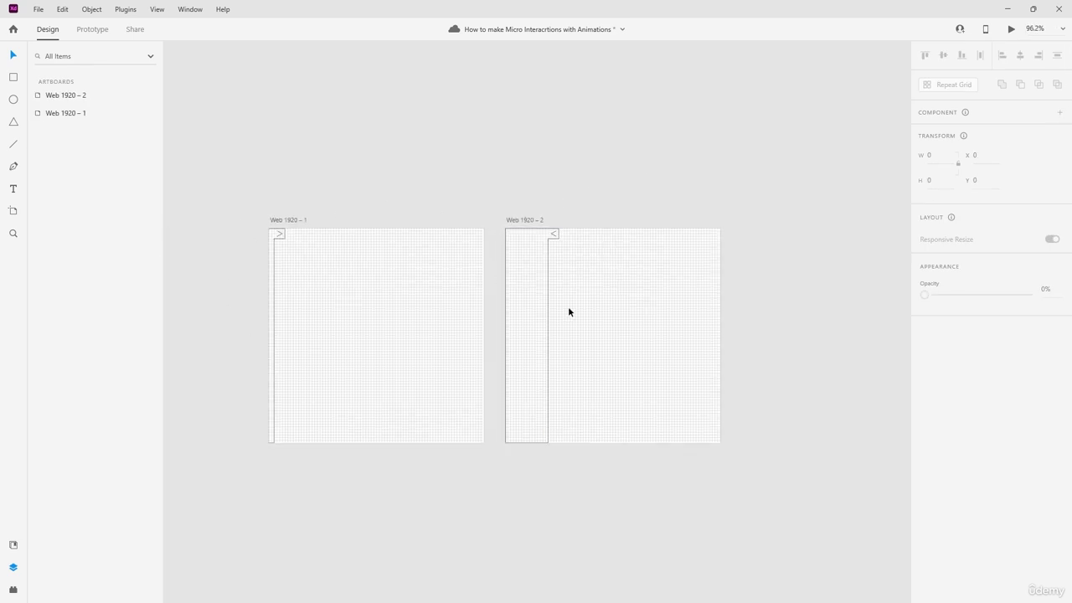
scroll(568, 306, up, 1)
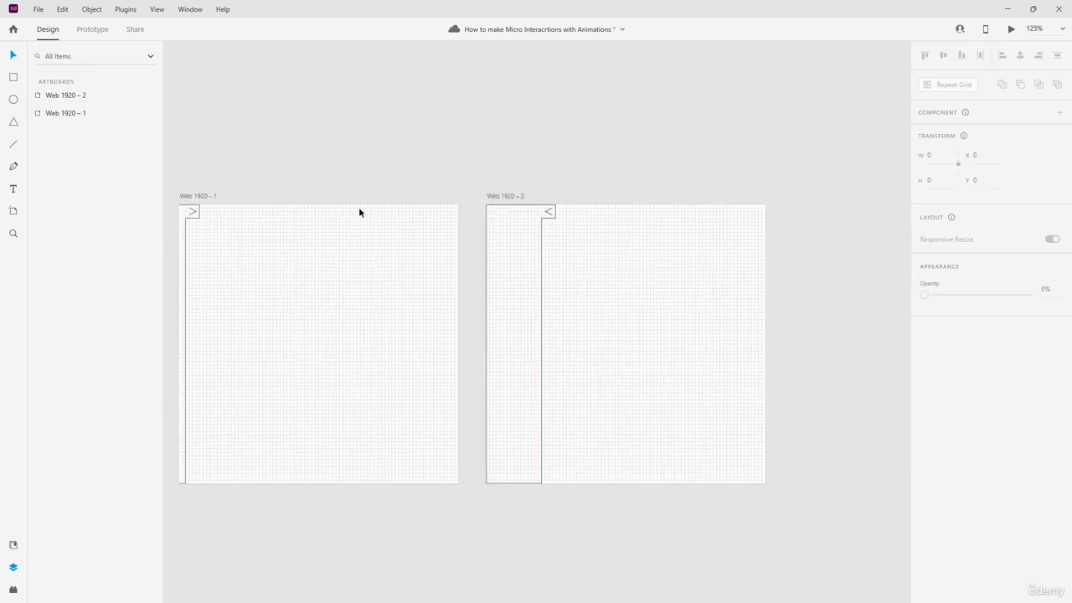
scroll(359, 207, left, 2)
scroll(360, 211, up, 3)
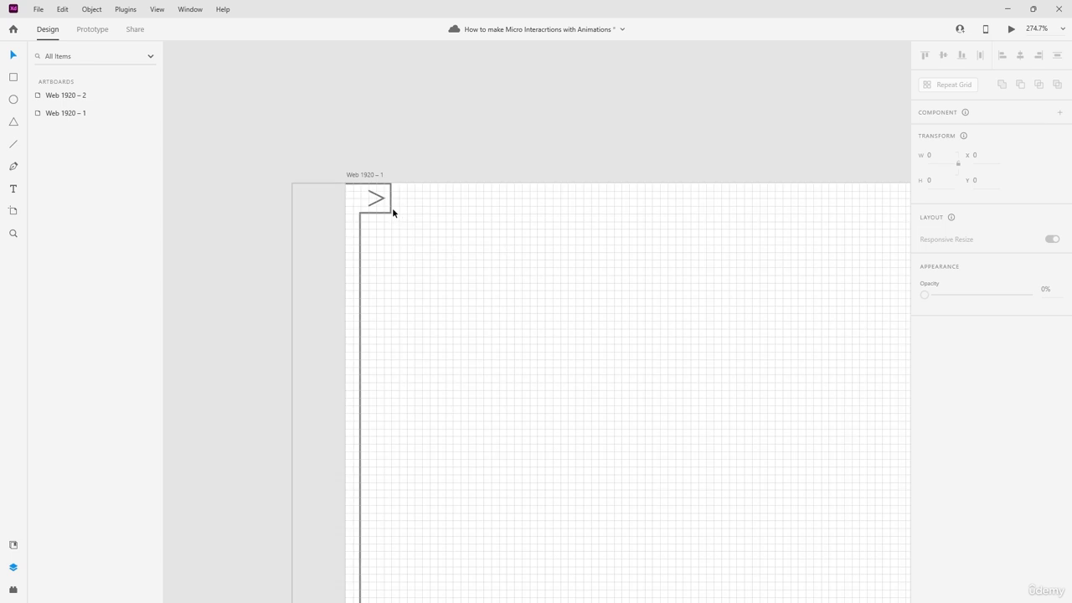
click(392, 212)
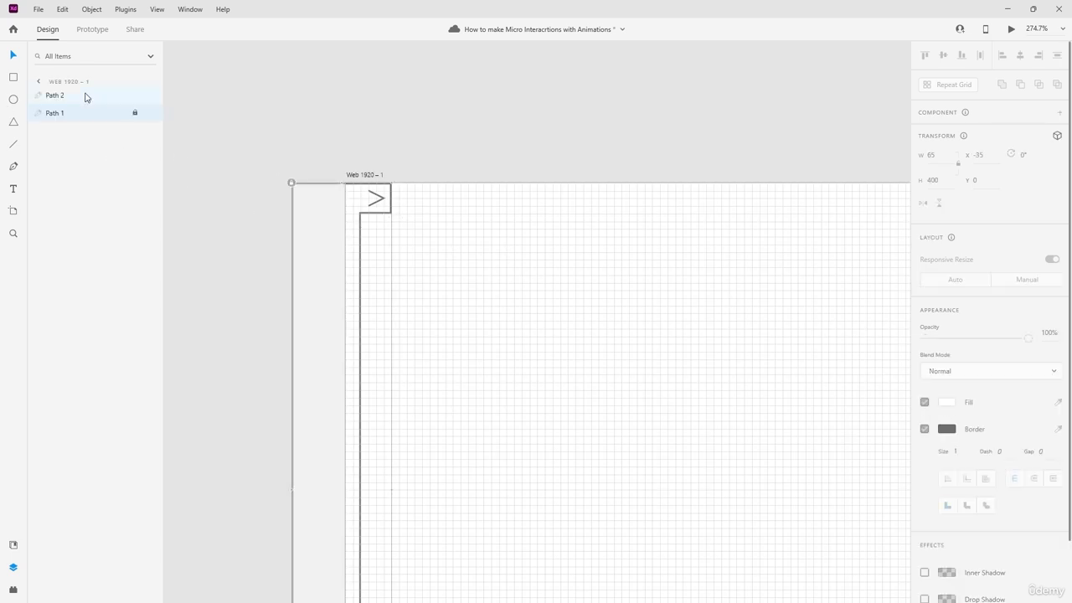
click(134, 113)
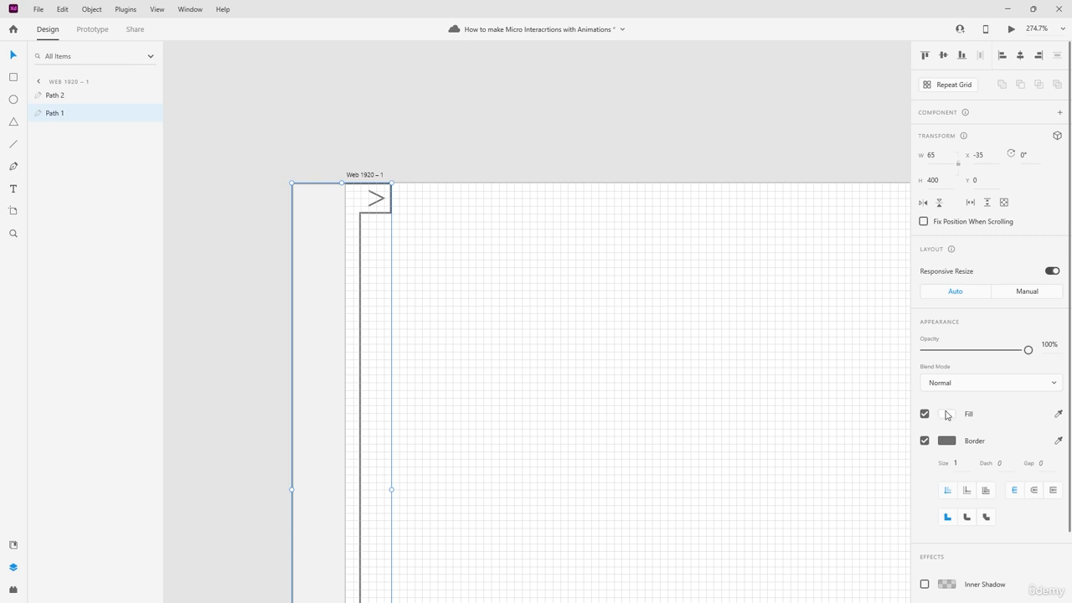
click(946, 413)
drag(817, 388, 769, 372)
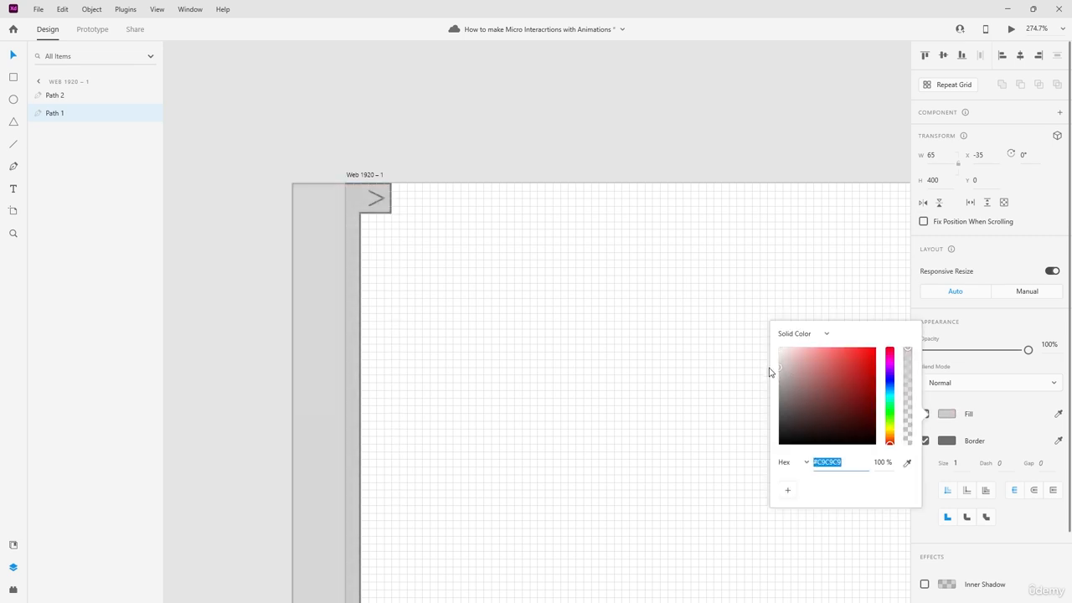
Step: Try to fill the tabbed panel on Web 1920 – 2 with a colour sampled just outside the Web 1920 – 1 artboard
click(552, 84)
scroll(517, 86, down, 5)
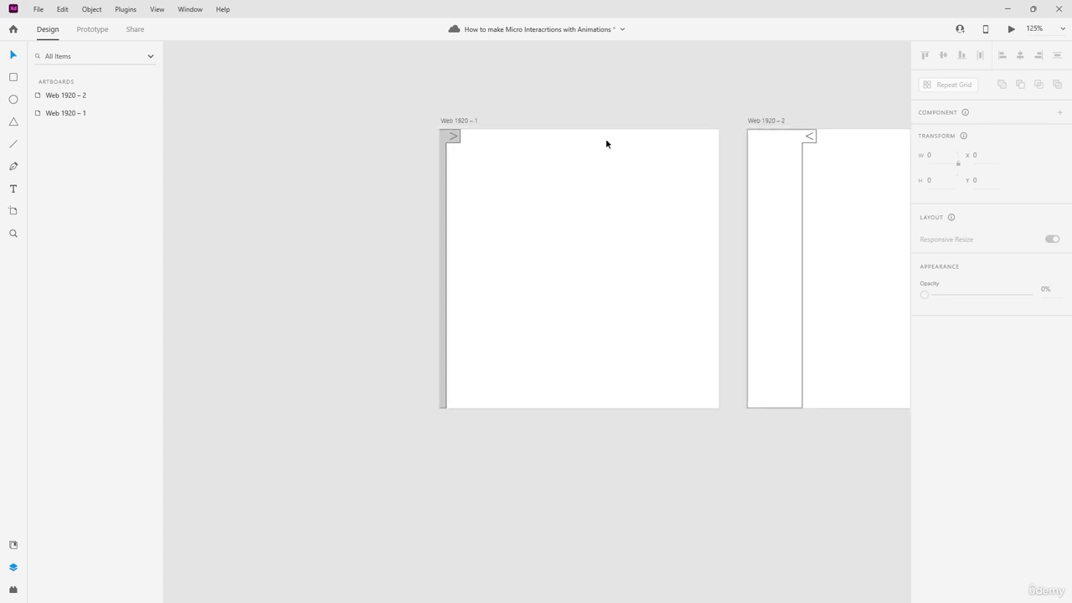
click(804, 211)
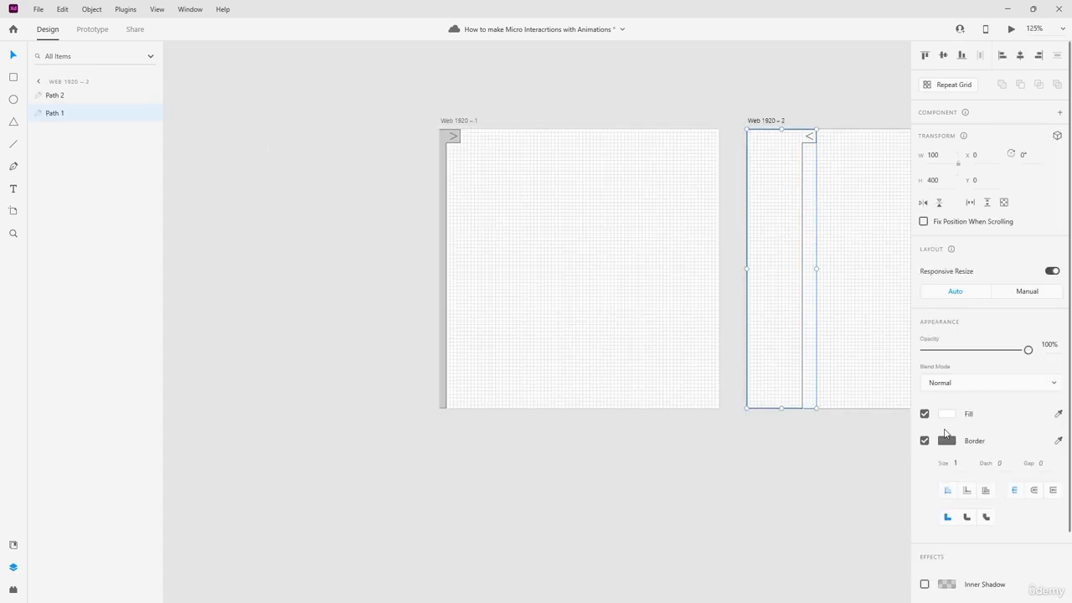
click(1059, 415)
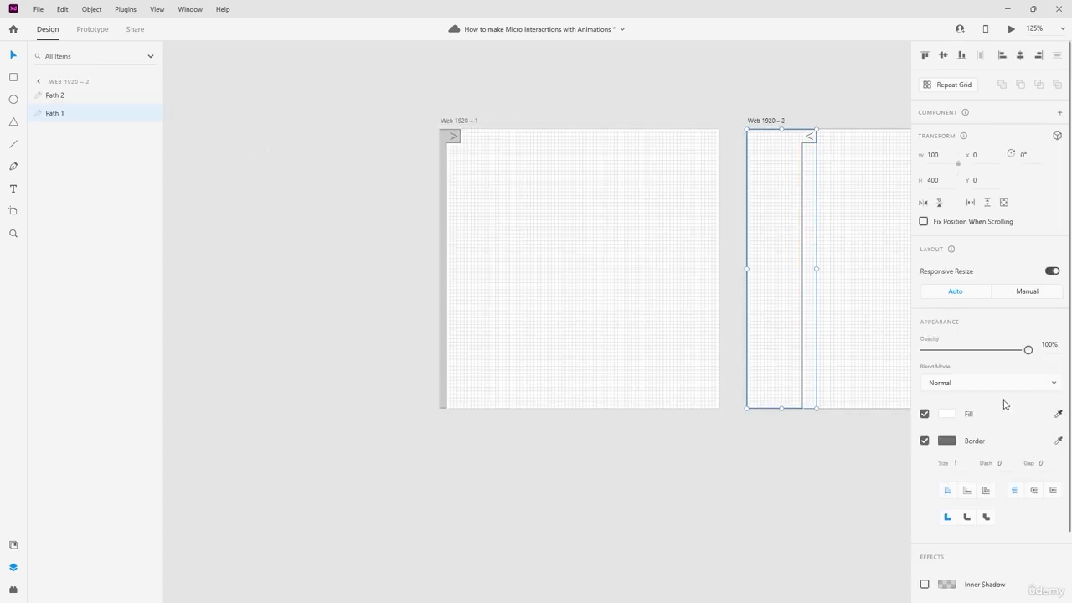
click(431, 132)
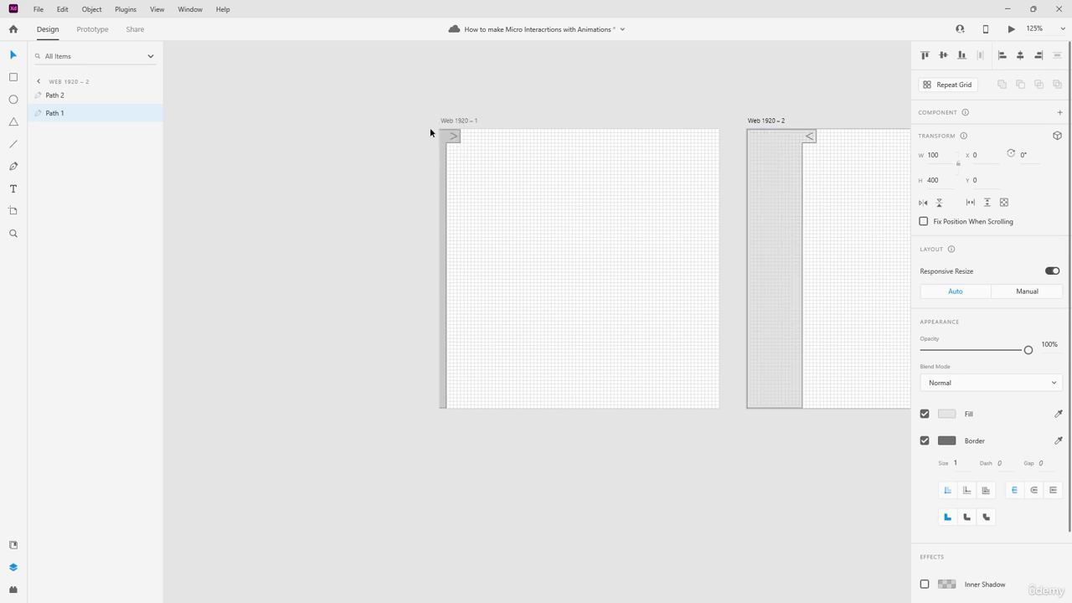
click(322, 103)
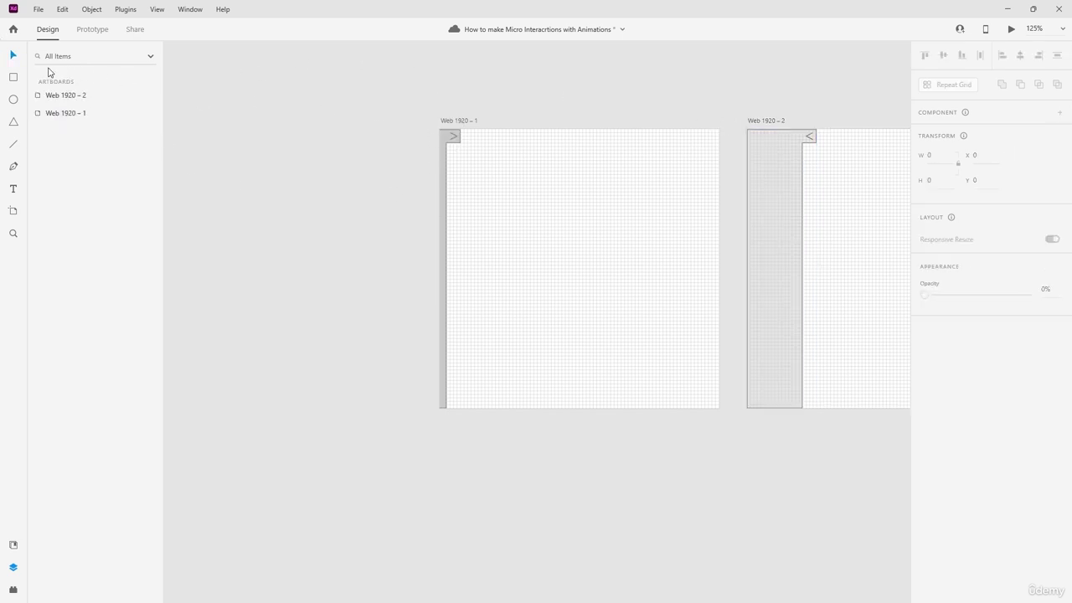
Step: Turn off the square grid on both the Web 1920 – 1 and Web 1920 – 2 artboards
click(57, 95)
shift+click(58, 112)
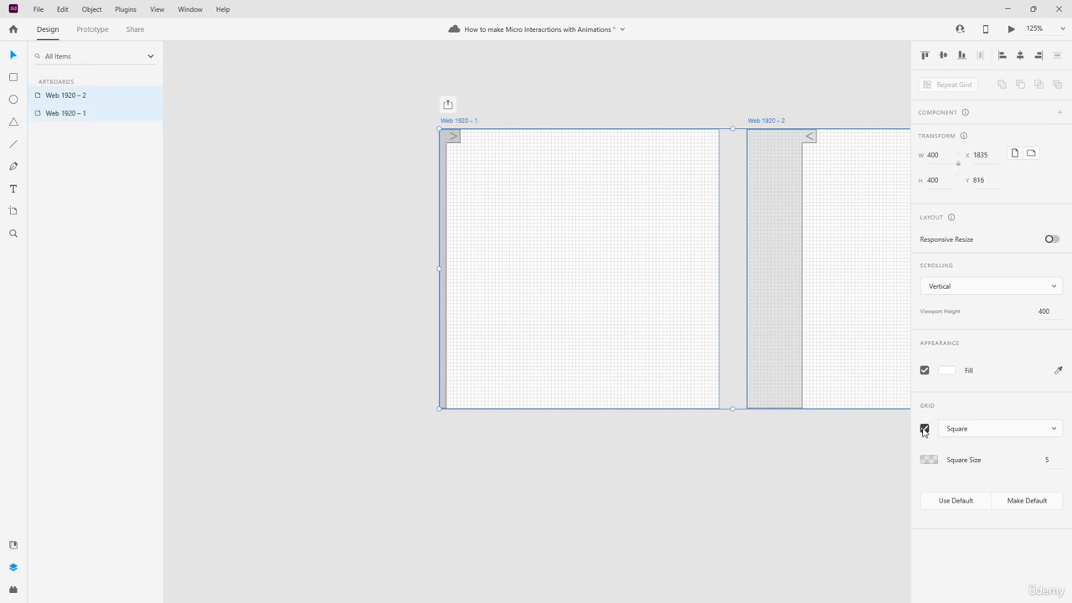
click(923, 429)
click(728, 354)
scroll(801, 240, up, 3)
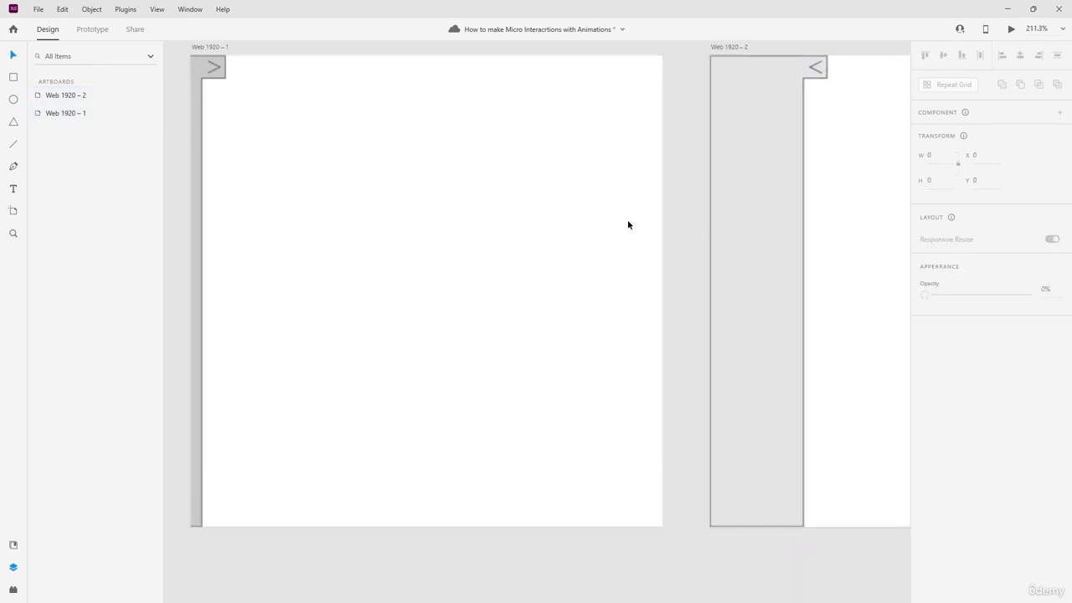
Step: Fill the tabbed panel on Web 1920 – 2 with the grey sampled from the Web 1920 – 1 panel tab
scroll(628, 224, down, 3)
click(694, 175)
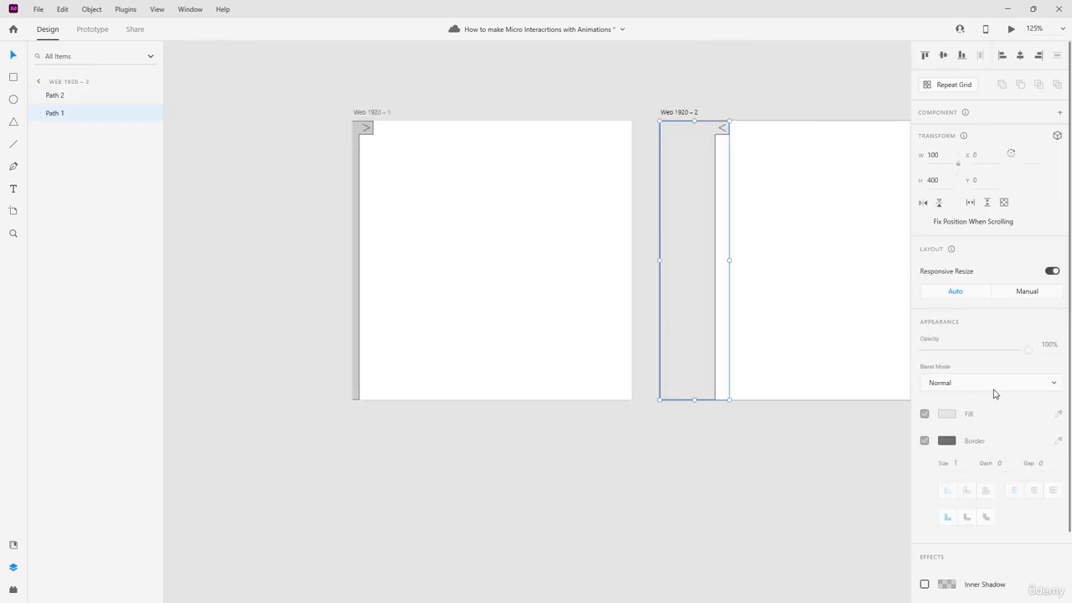
click(1057, 414)
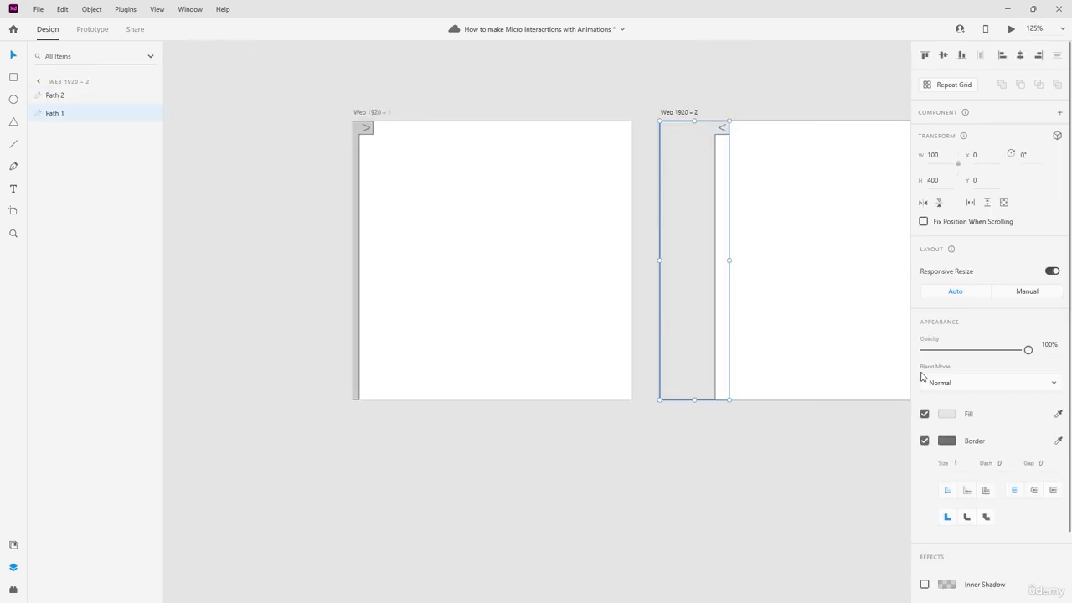
click(360, 128)
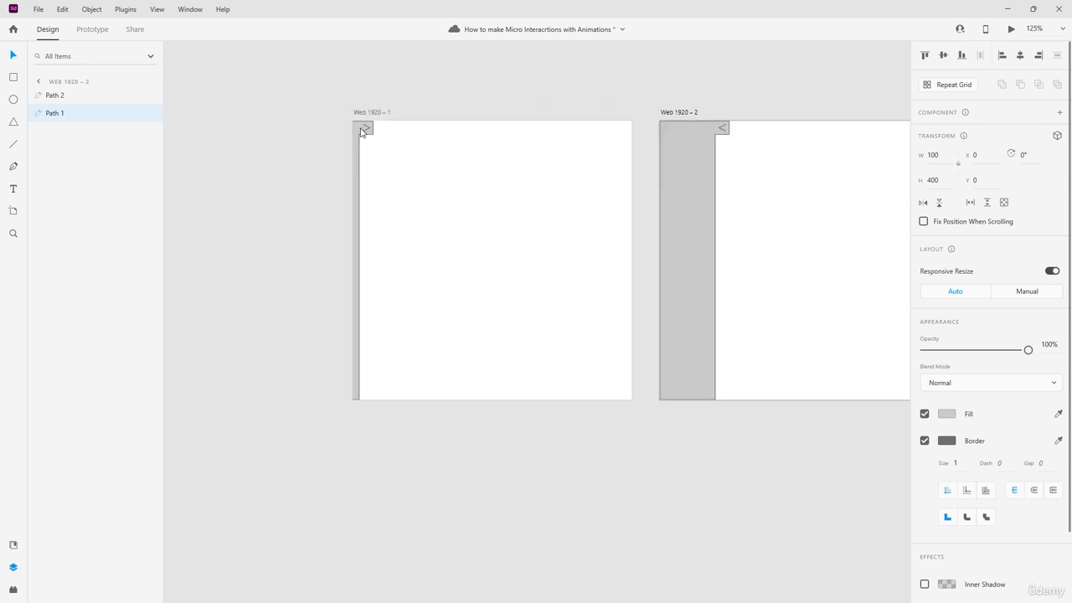
click(292, 127)
Step: Switch to prototyping and select the chevron on Web 1920 – 1 to show its tap interaction leading to Web 1920 – 2
scroll(603, 135, up, 1)
click(92, 32)
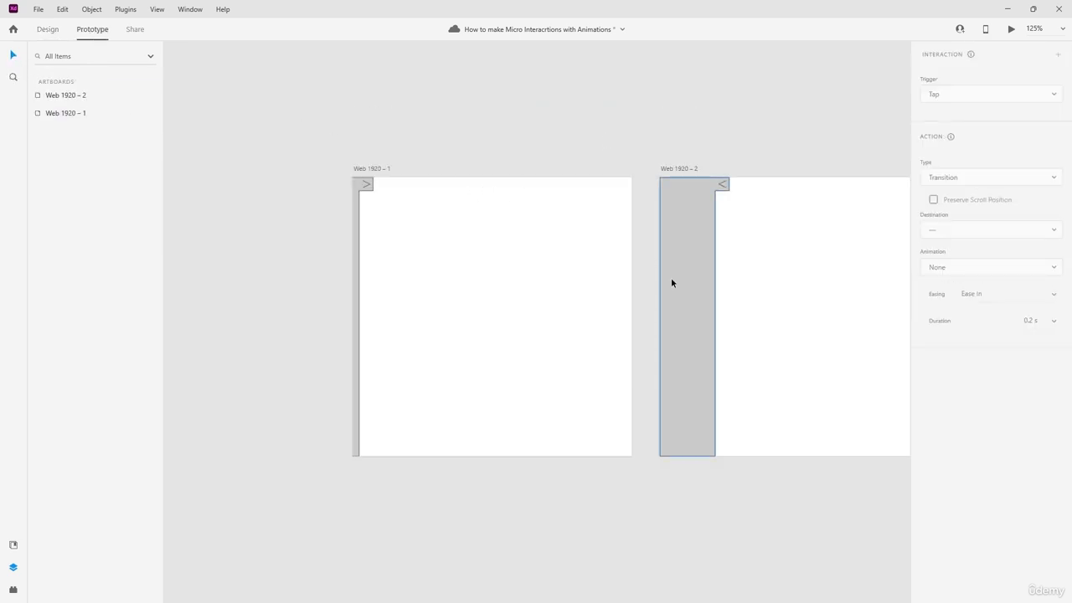
scroll(740, 268, up, 2)
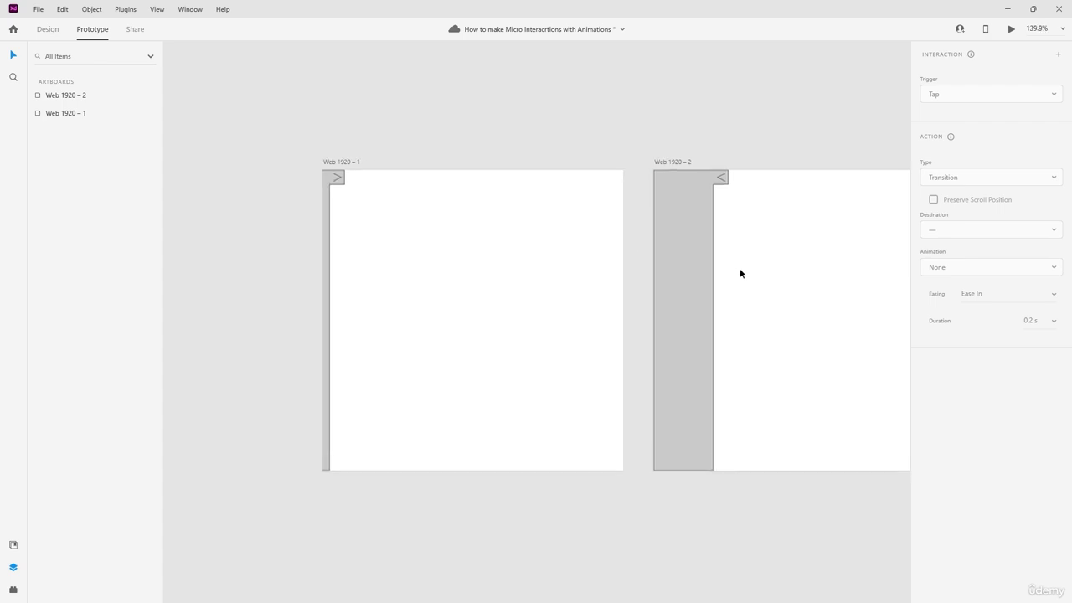
click(431, 248)
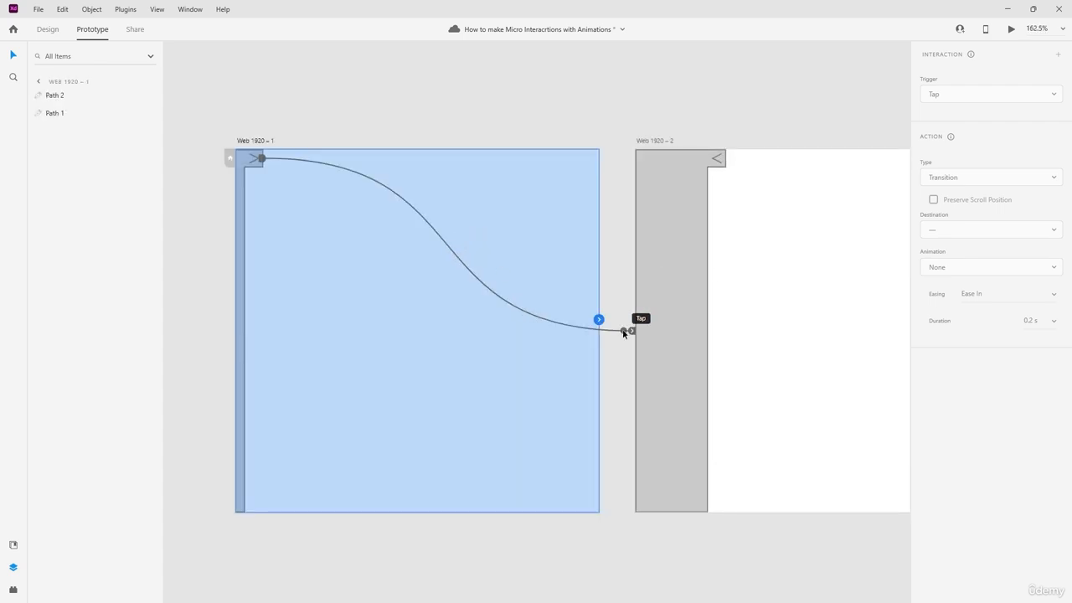
click(255, 163)
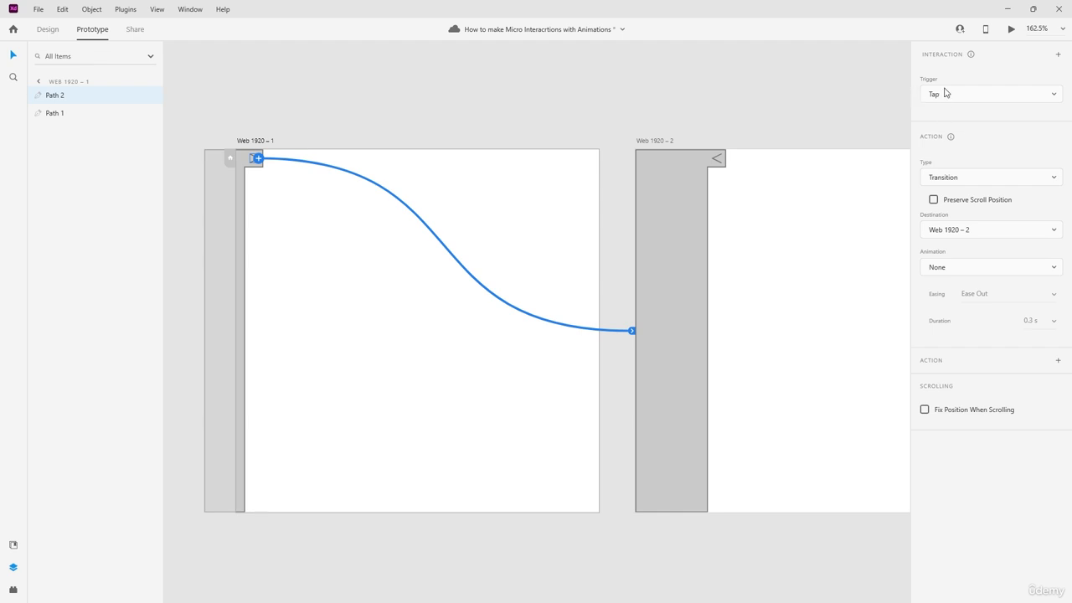
Step: Try a Slide Right animation on the chevron's transition to Web 1920 – 2 and test it in the preview
click(978, 181)
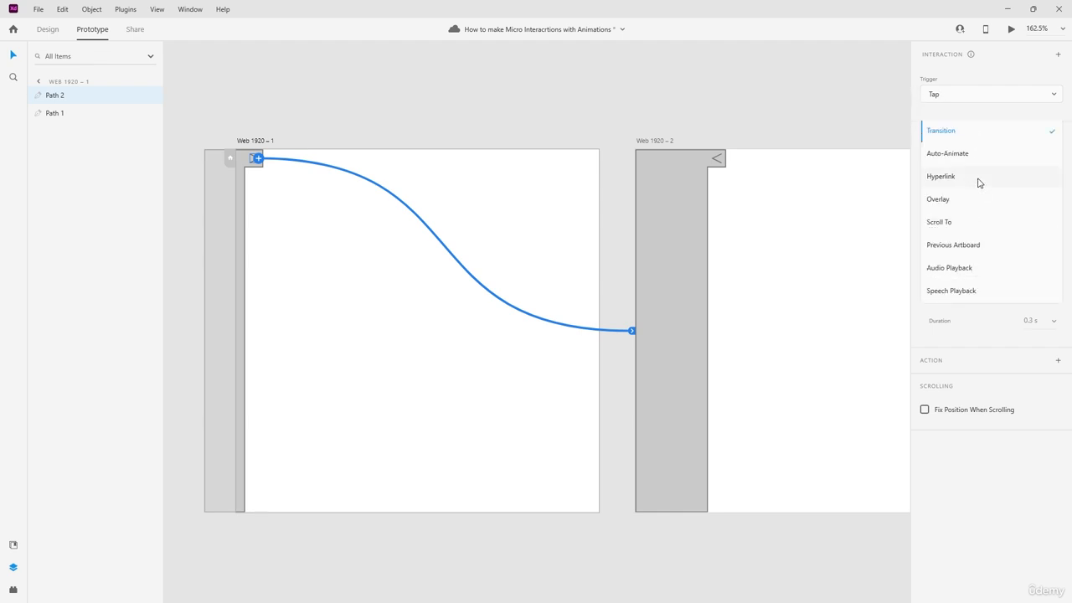
click(963, 140)
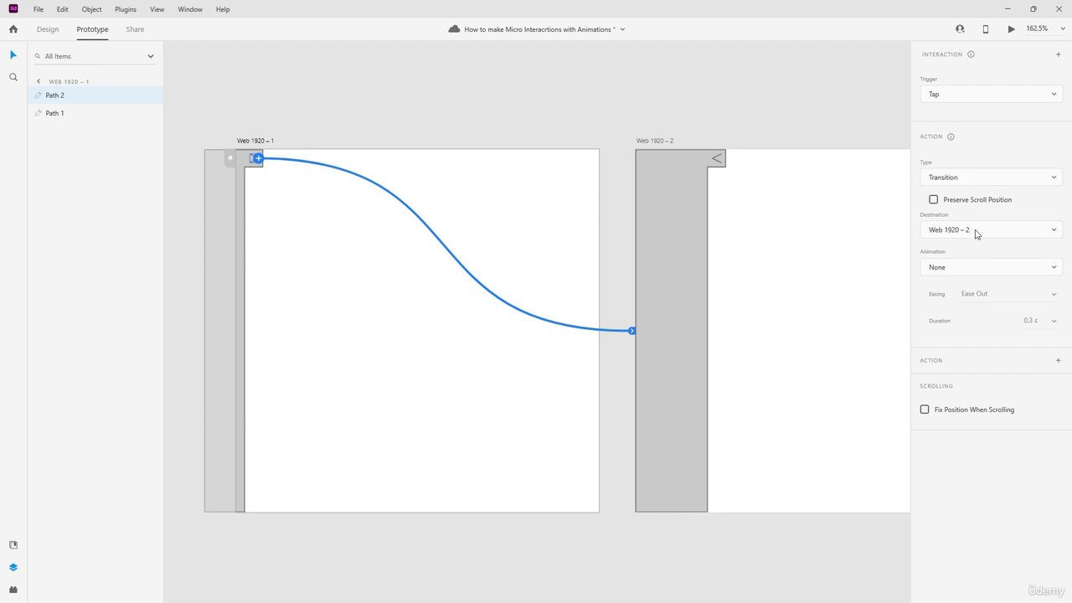
click(964, 269)
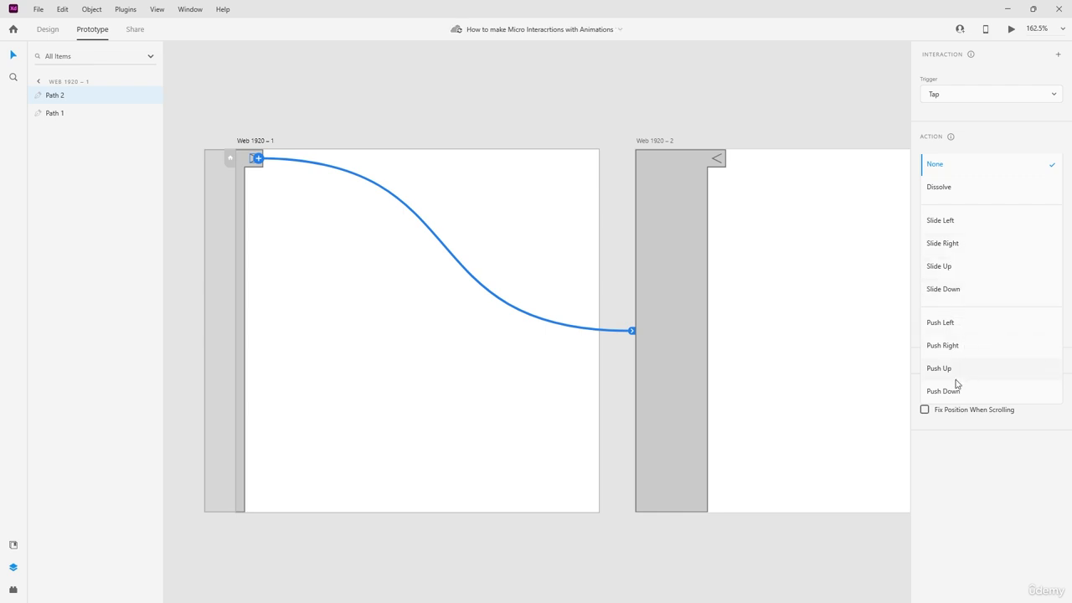
click(954, 248)
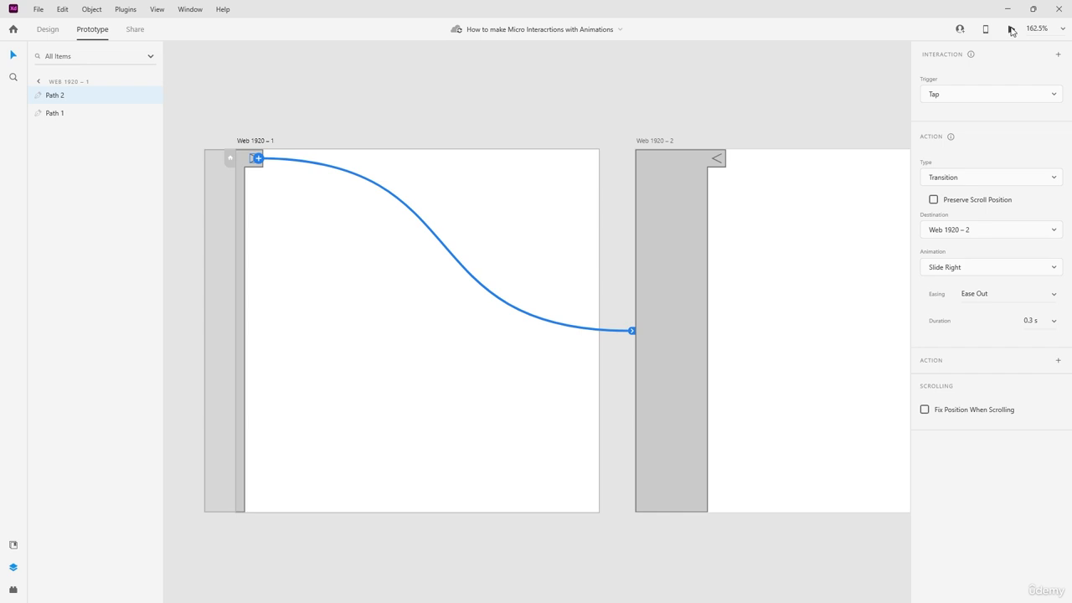
click(1012, 29)
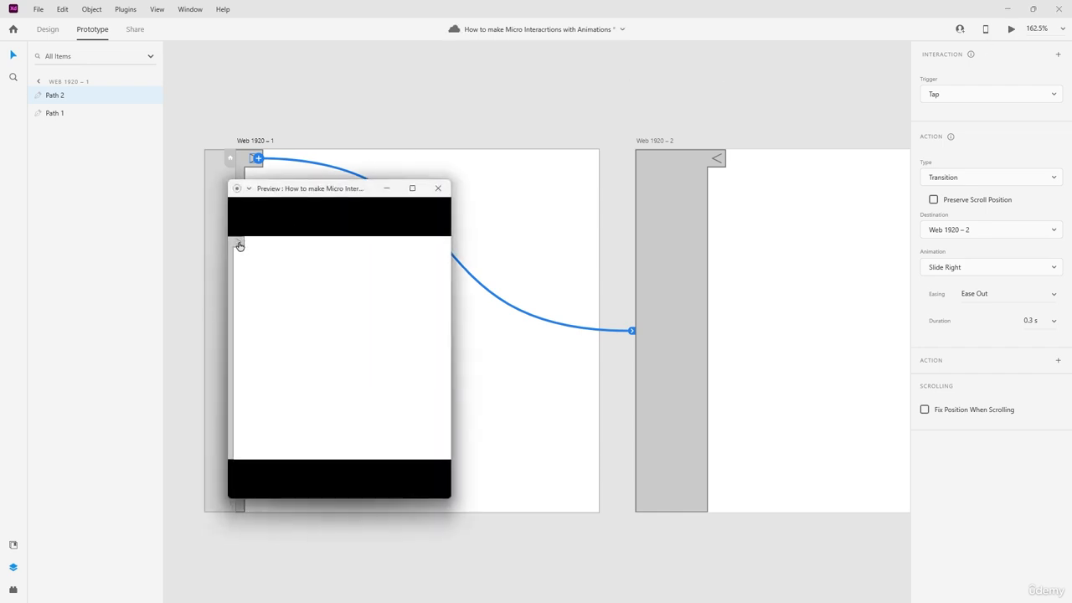
click(239, 242)
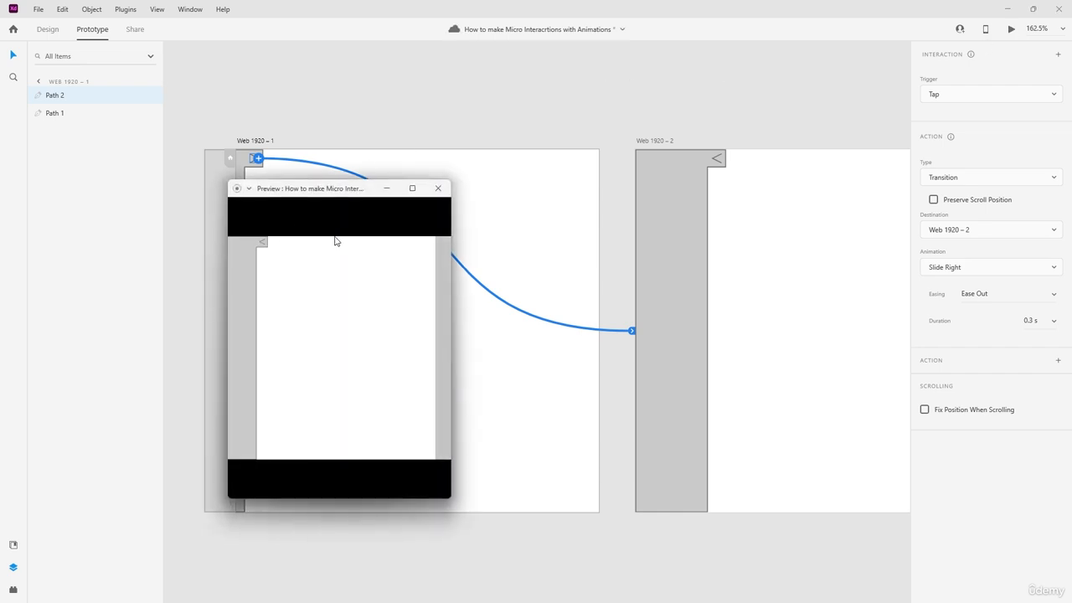
click(438, 188)
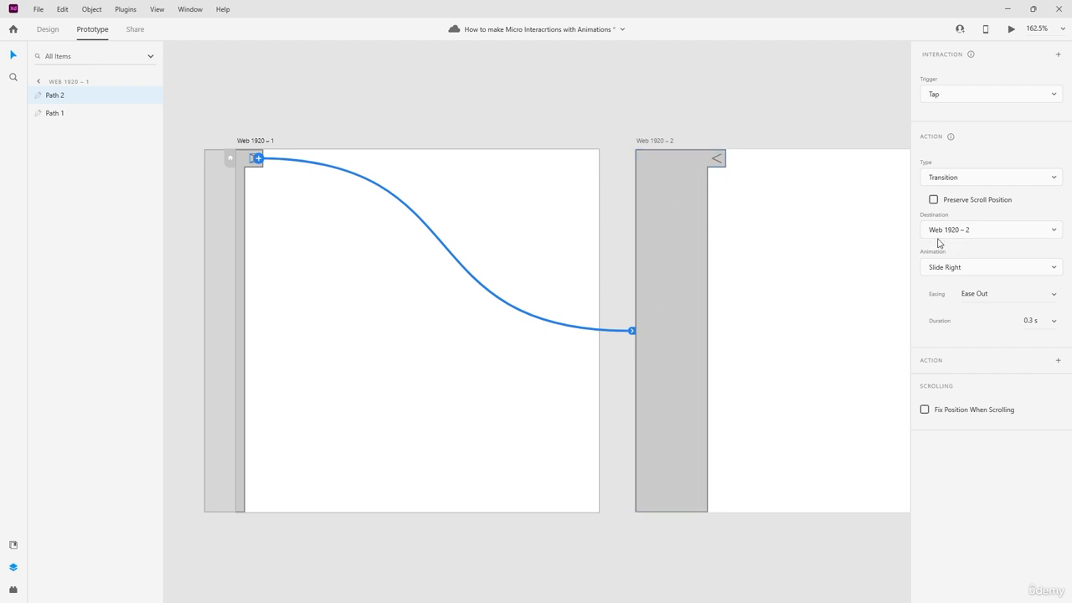
Step: Try the Slide Left animation on the chevron's transition and check it in the preview
click(970, 269)
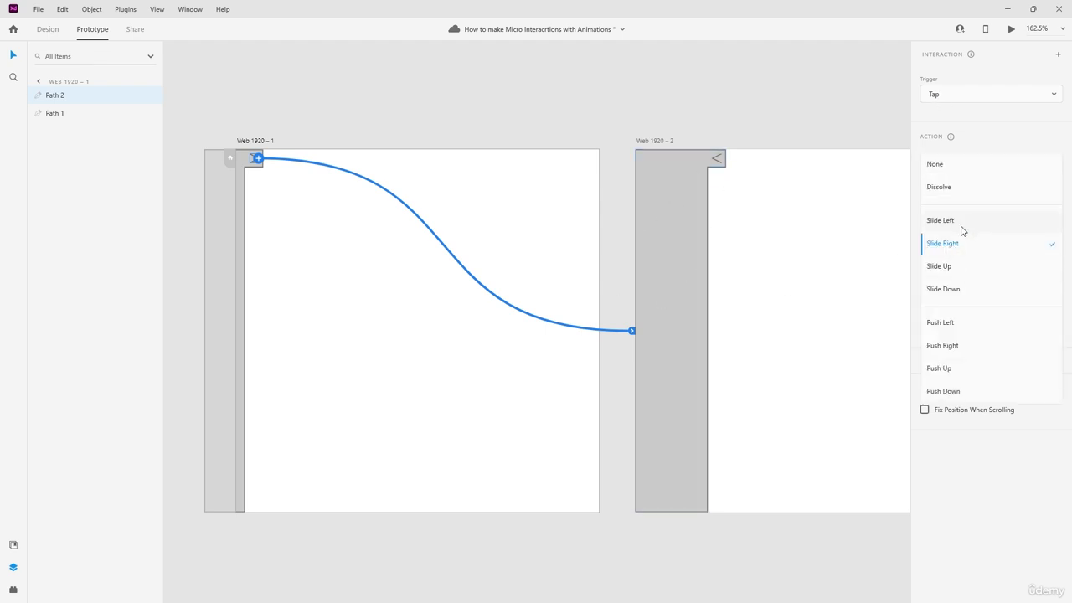
click(954, 220)
click(1009, 31)
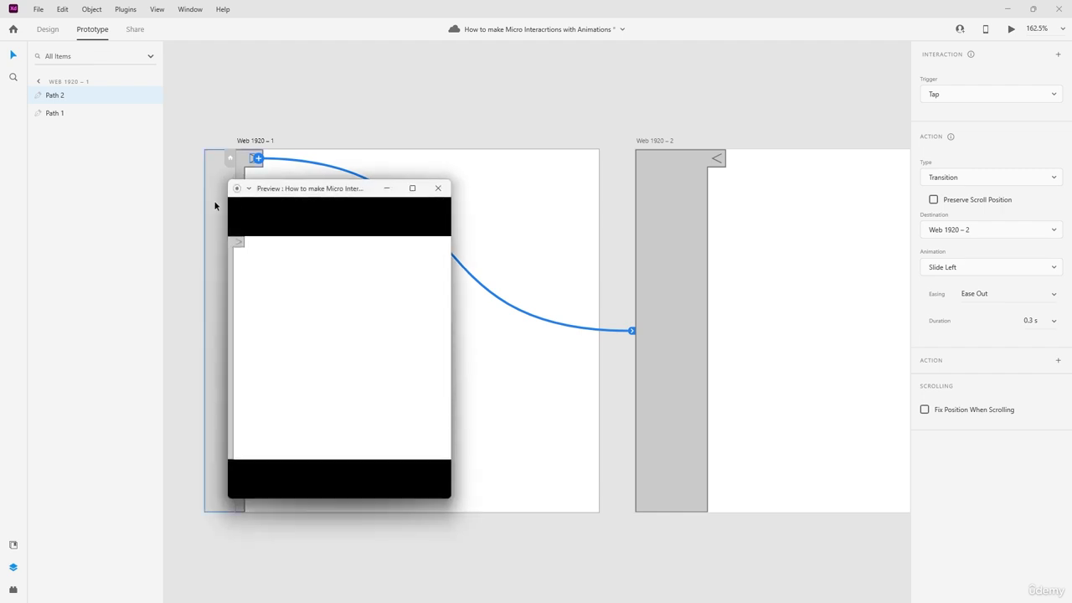
click(437, 187)
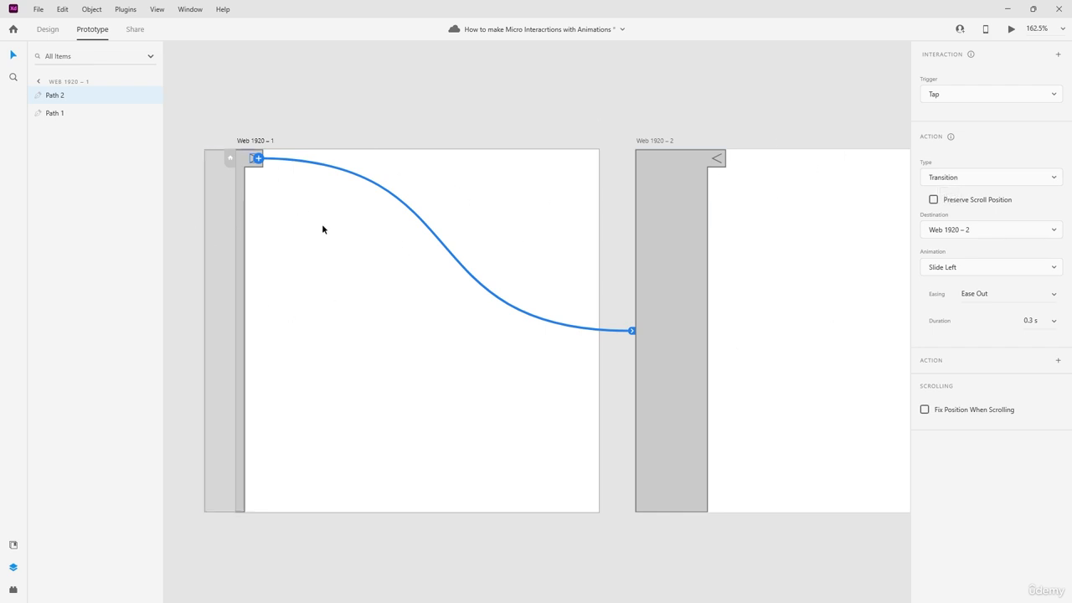
Step: Set the Web 1920 – 1 chevron's action to Auto-Animate with Ease In-Out easing and test the panel opening in the preview
click(955, 178)
click(973, 160)
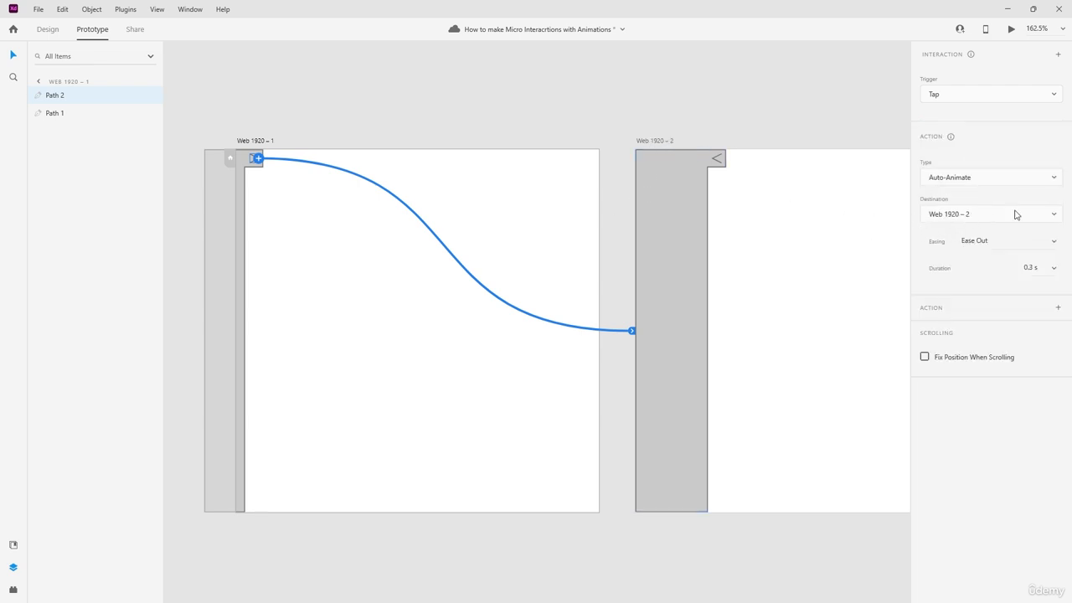
click(1053, 245)
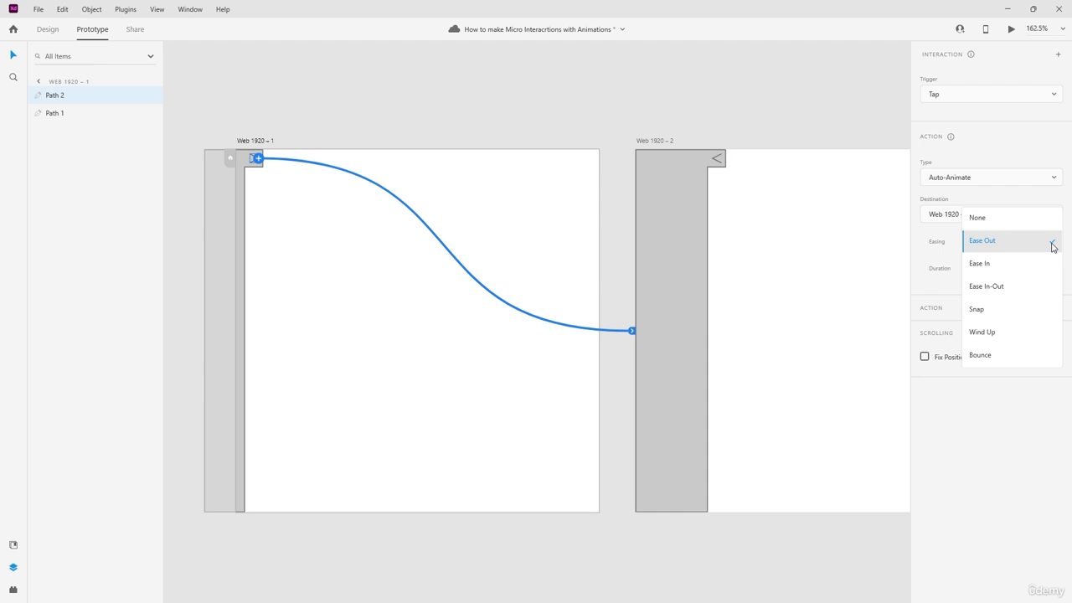
click(996, 288)
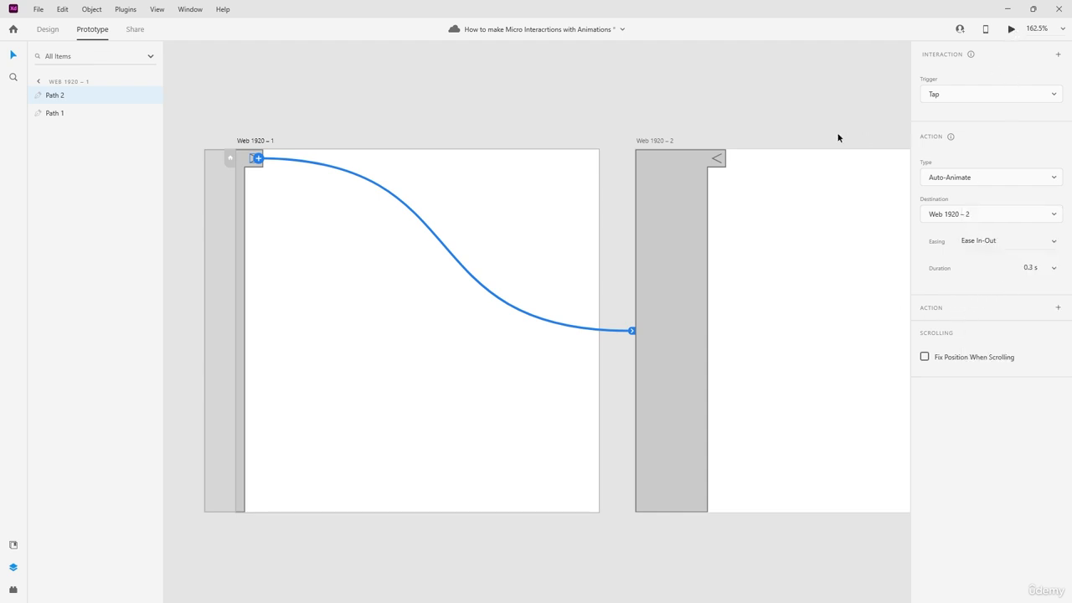
click(238, 245)
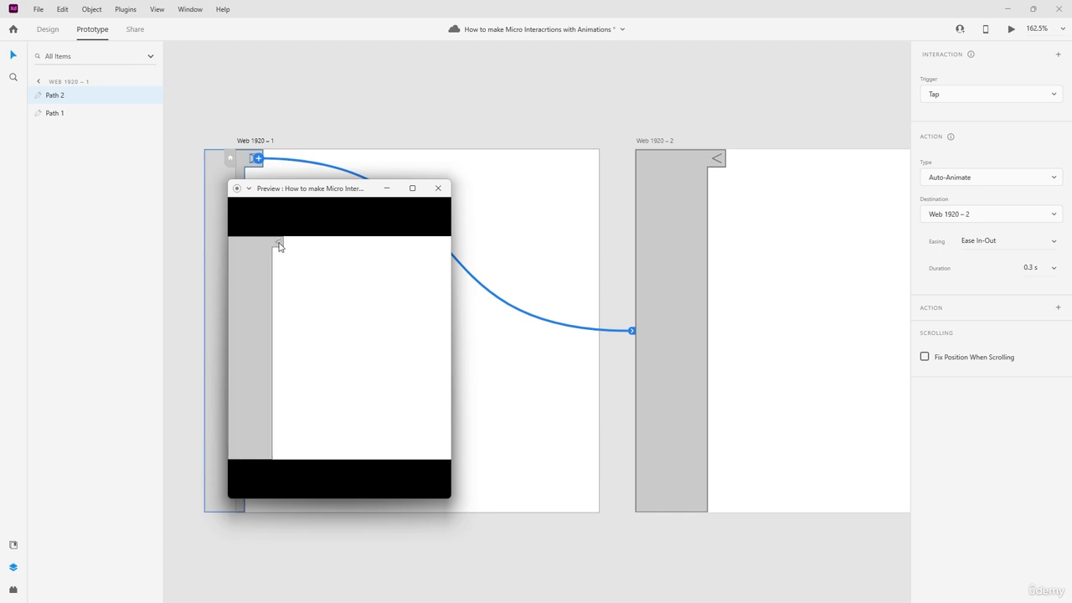
click(437, 189)
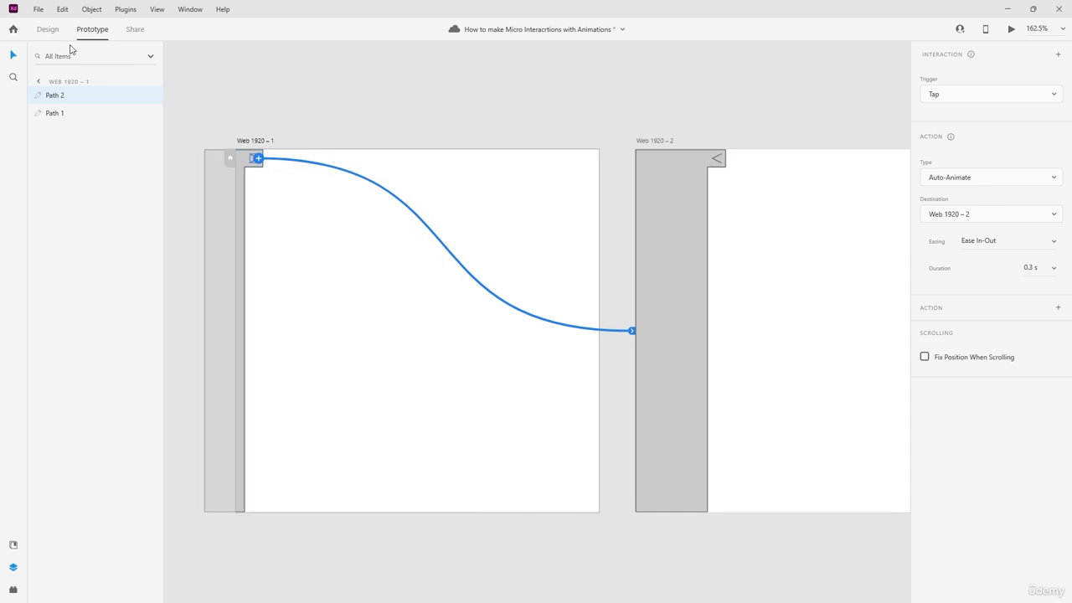
Step: Link the chevron on Web 1920 – 2 back to Web 1920 – 1 with a tap Auto-Animate interaction using Ease In-Out easing
click(716, 158)
click(719, 158)
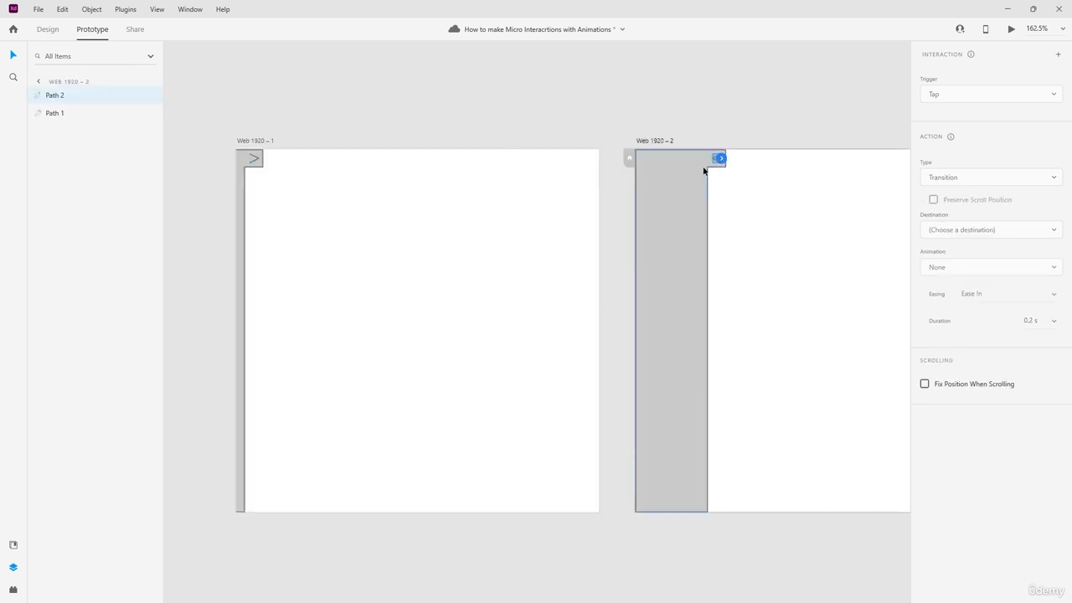
drag(721, 159, 533, 220)
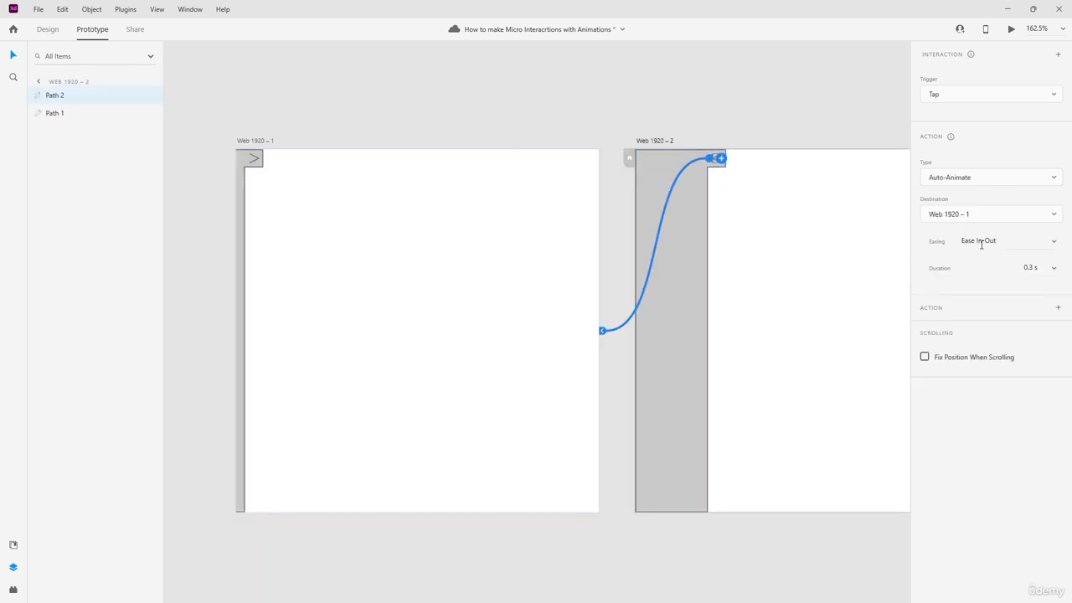
click(687, 107)
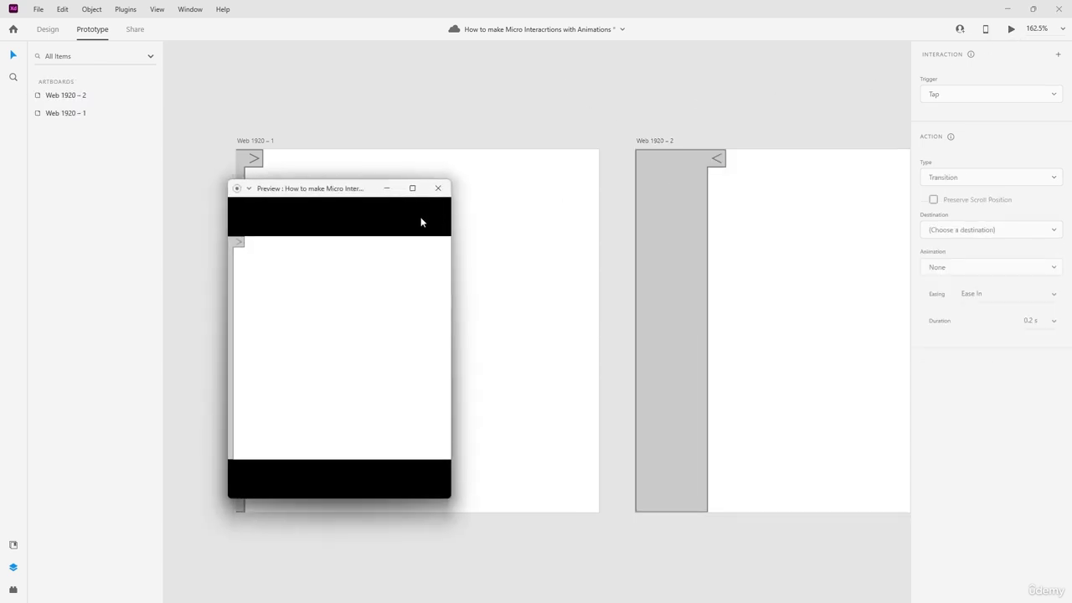
Step: Test the finished interaction in the preview by repeatedly opening and closing the panel with its chevron
click(240, 243)
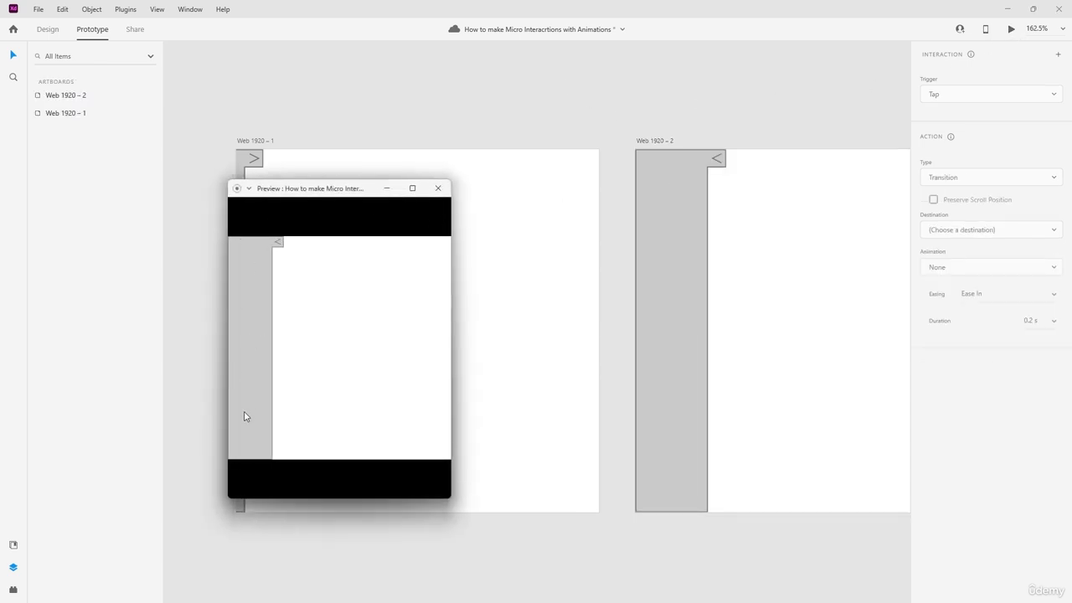
click(284, 245)
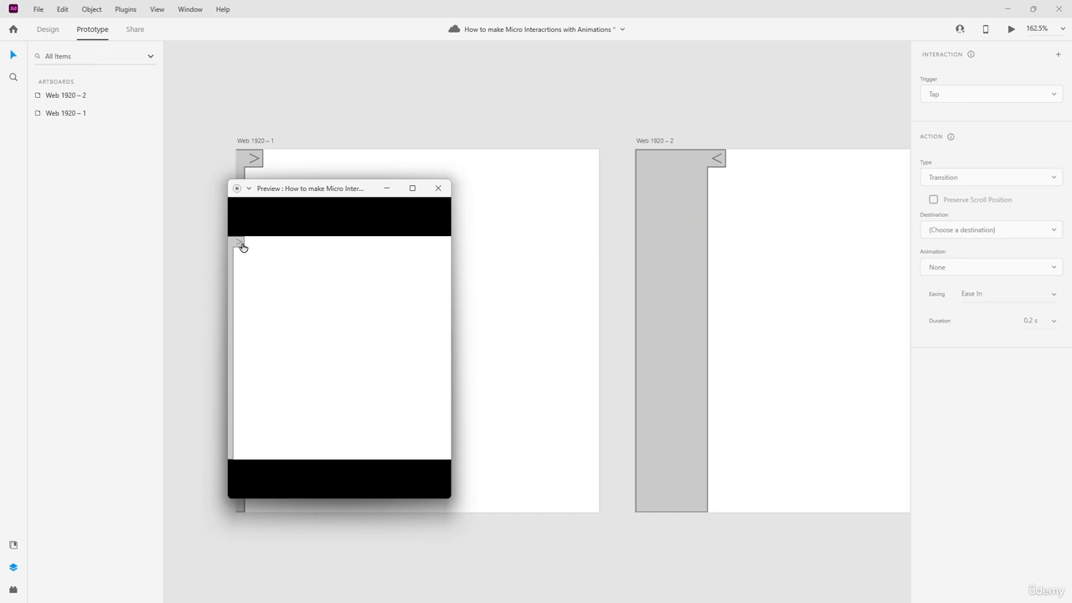
click(241, 243)
click(277, 243)
click(240, 244)
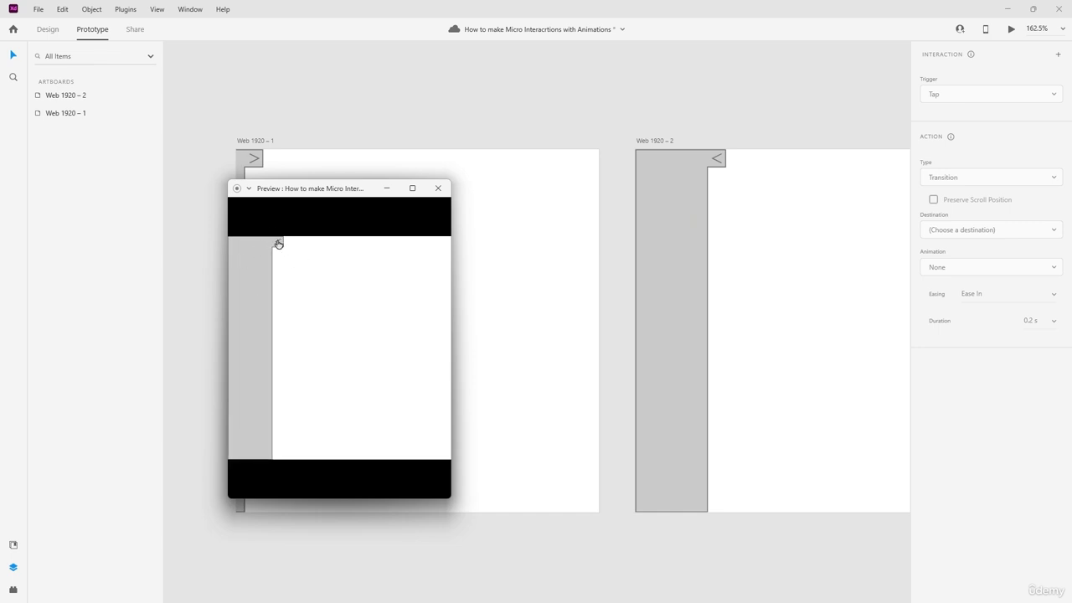
Step: Test the chevron interaction in a maximized preview by opening and closing the panel several times, and close the preview
click(279, 243)
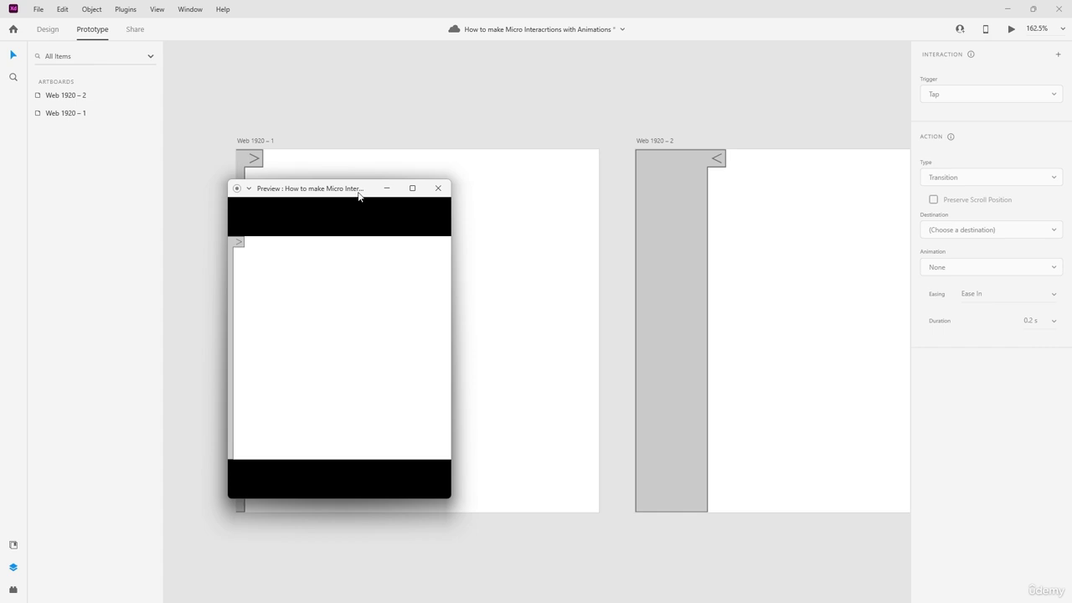
drag(359, 195, 528, 208)
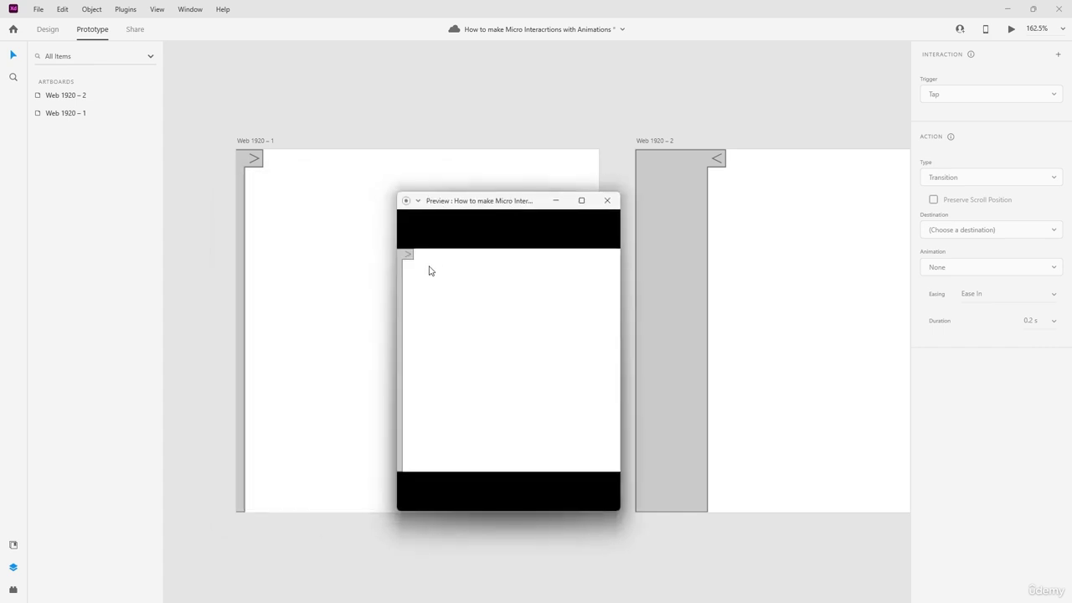
click(581, 201)
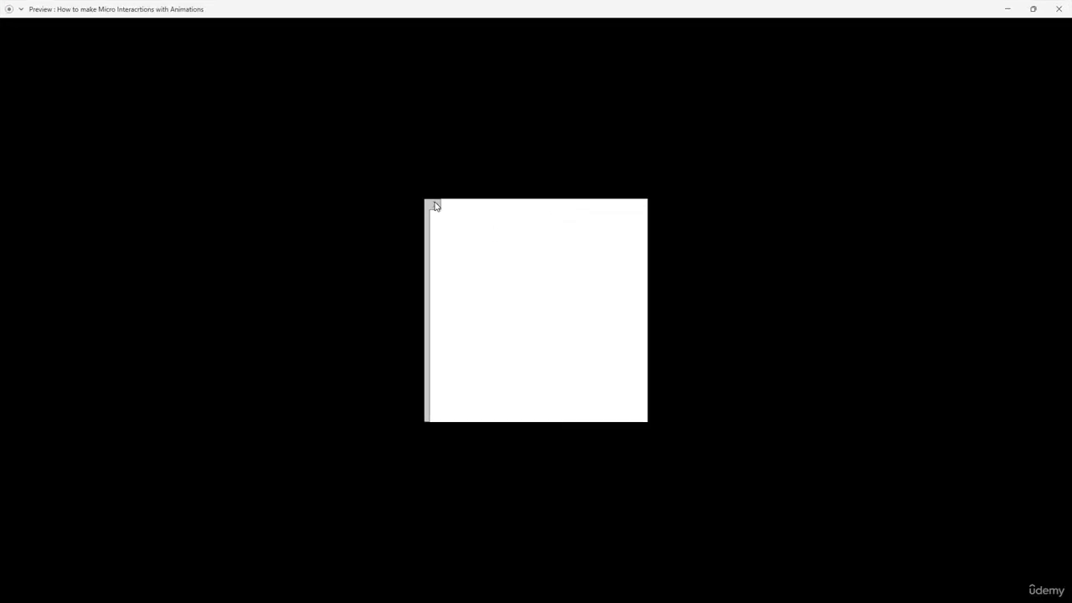
click(435, 205)
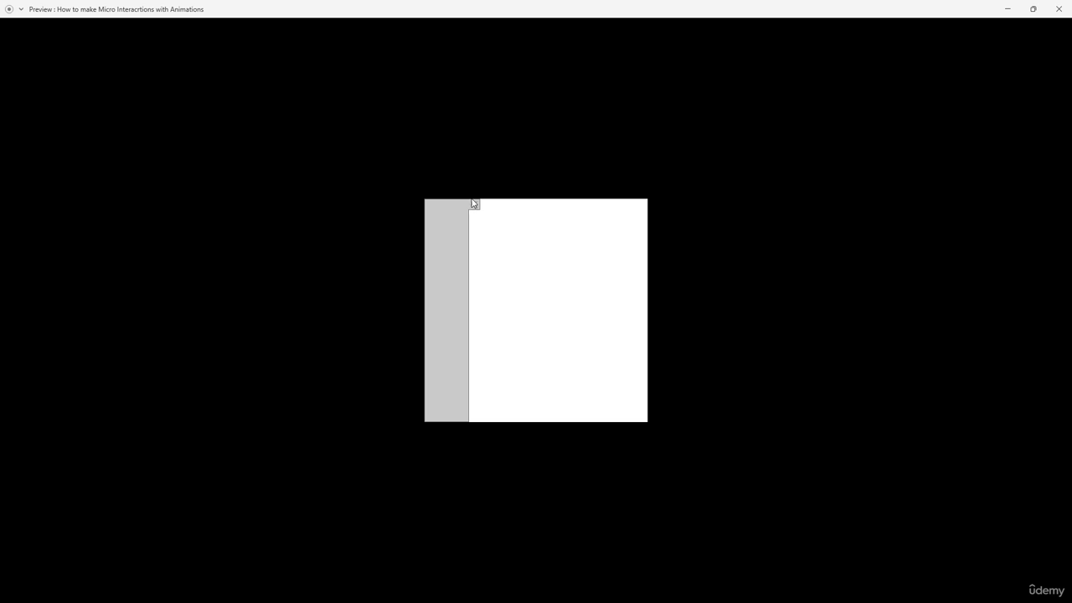
click(476, 210)
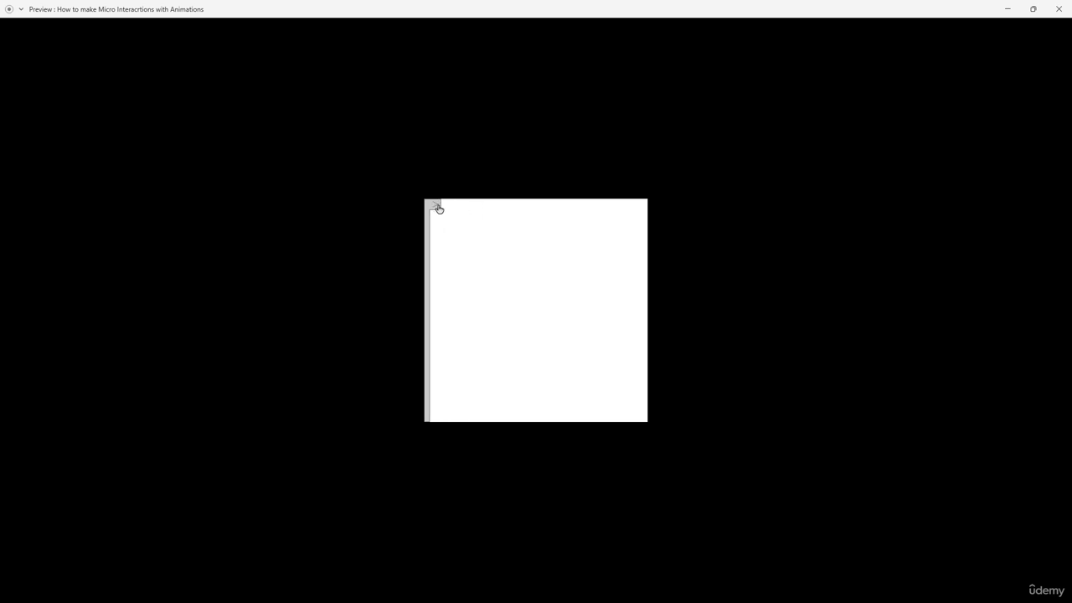
click(437, 206)
click(475, 206)
click(436, 207)
click(475, 205)
click(436, 206)
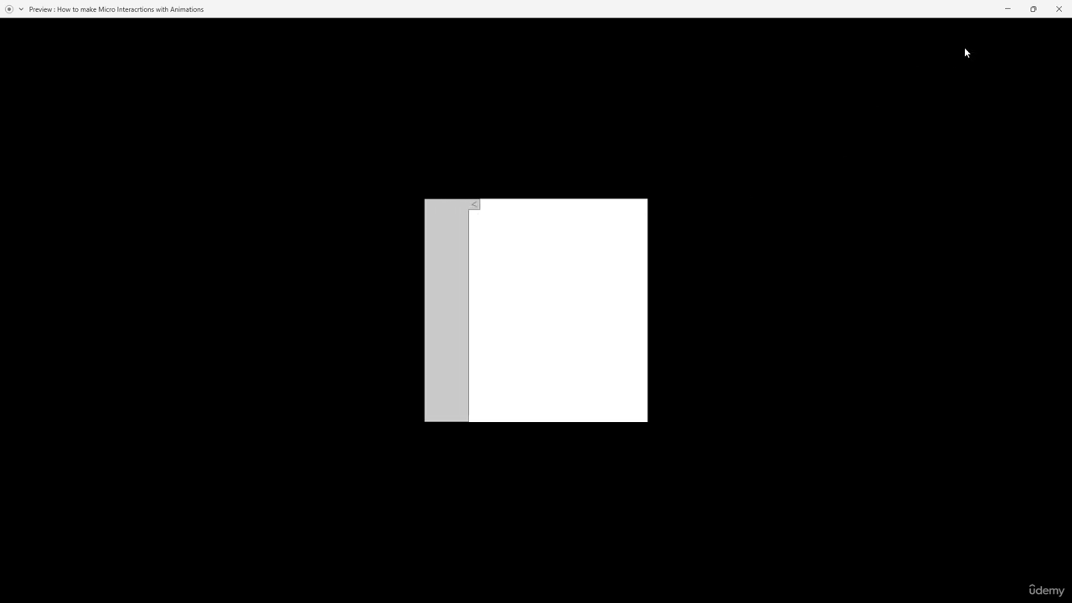
click(1058, 9)
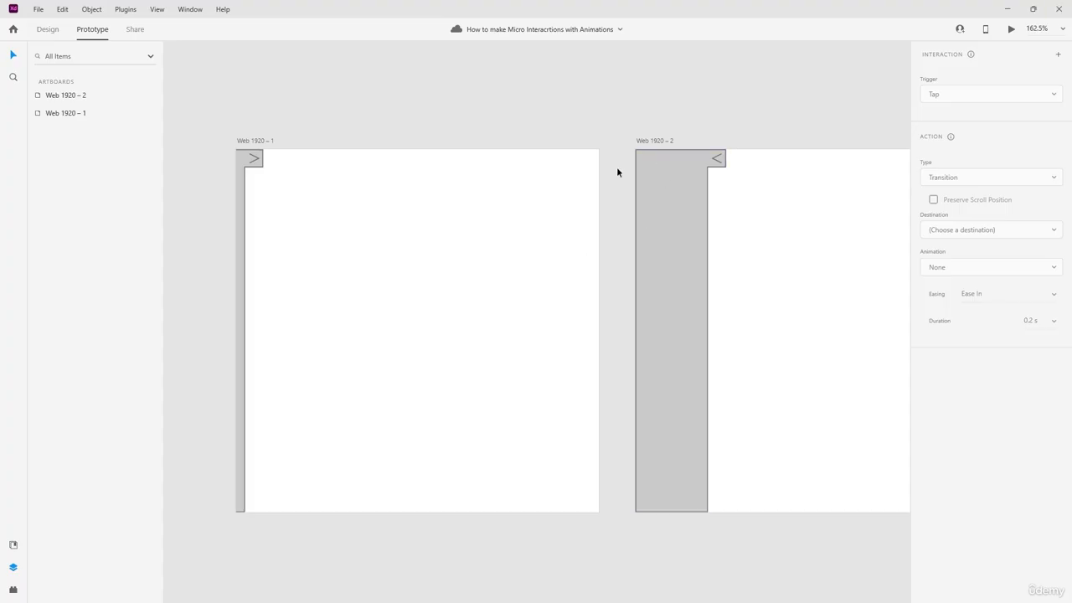
Step: In Design mode, duplicate the Web 1920 – 1 artboard directly below the original and delete both paths from the copy
scroll(617, 171, down, 5)
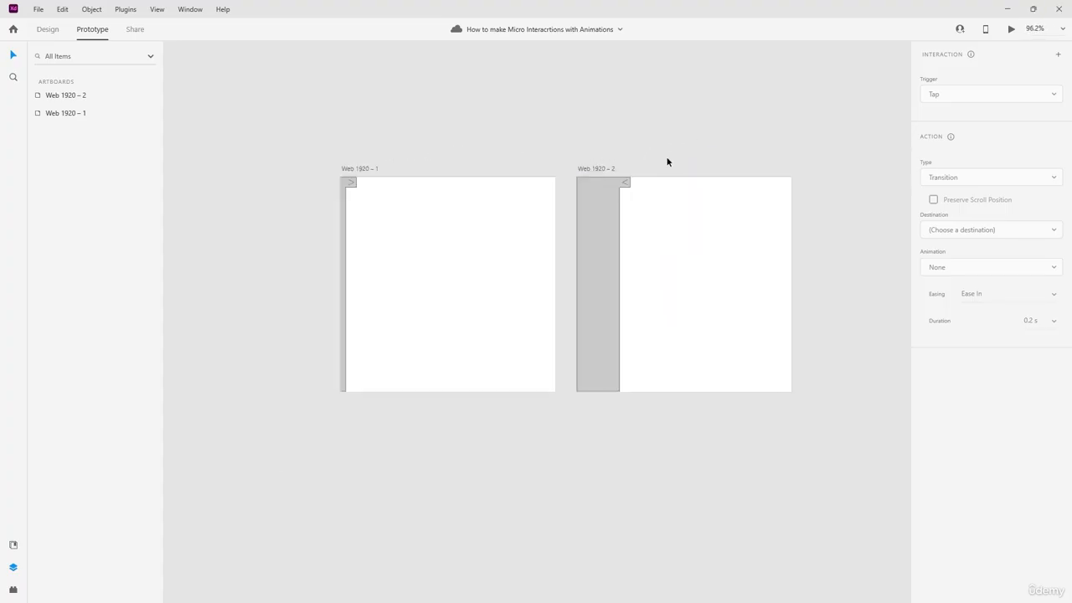
click(48, 29)
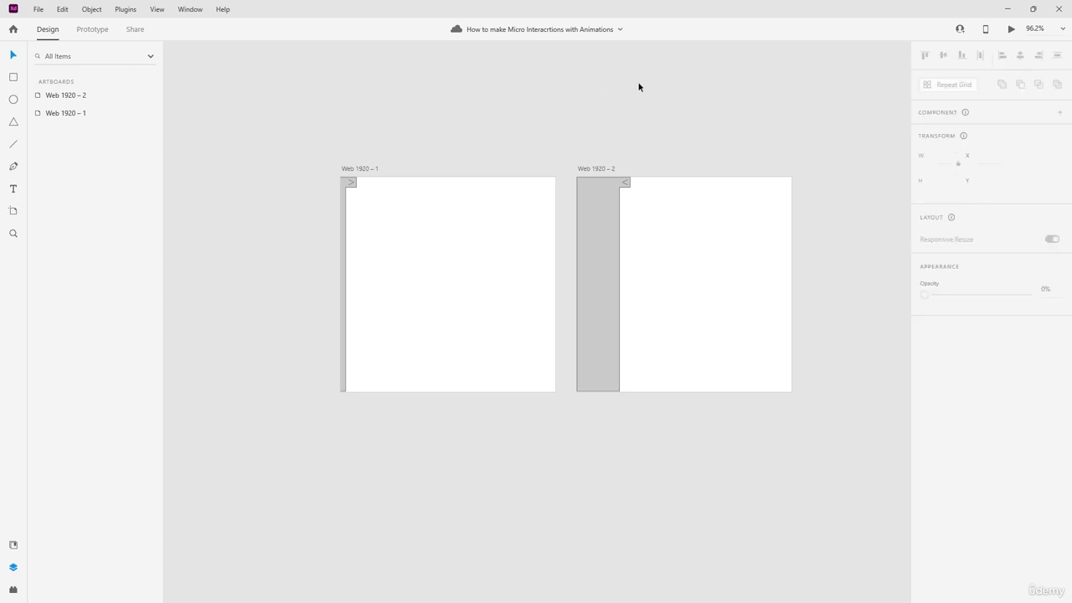
drag(680, 88, 579, 134)
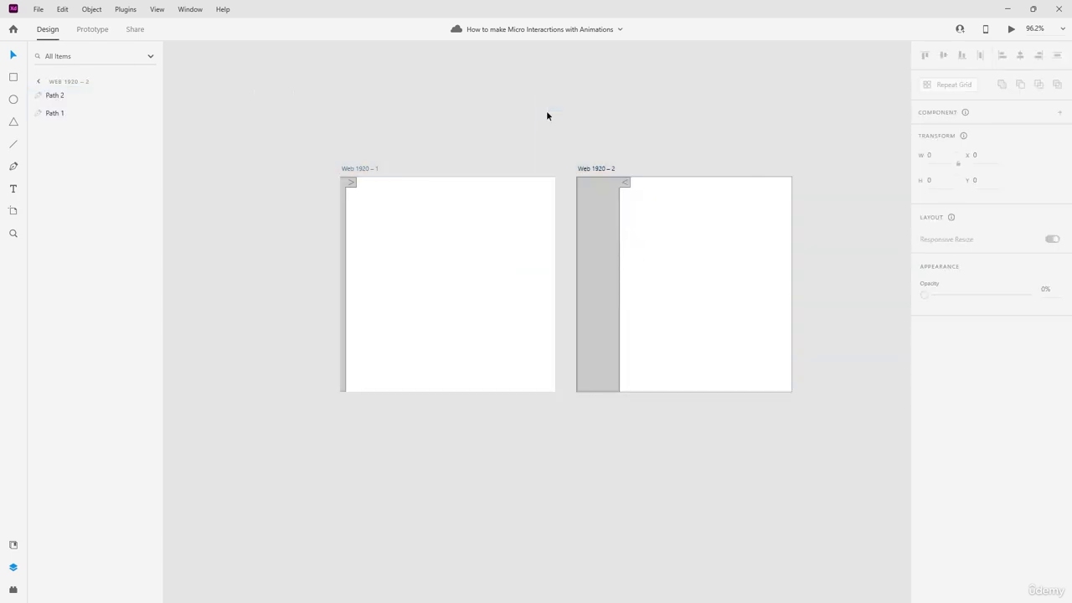
scroll(611, 257, down, 3)
scroll(614, 261, up, 3)
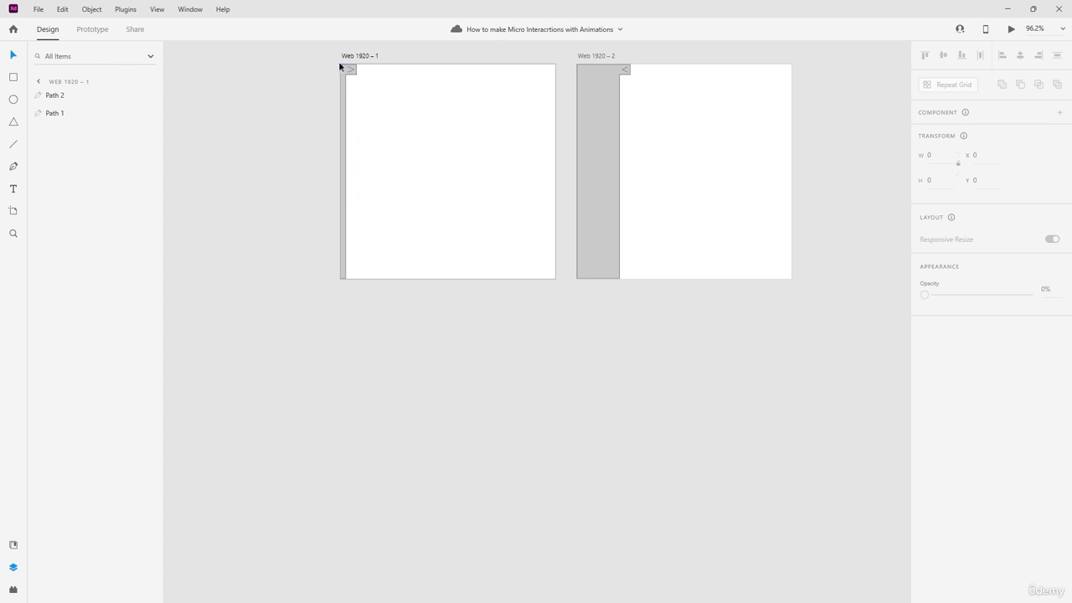
drag(355, 55, 361, 304)
click(344, 319)
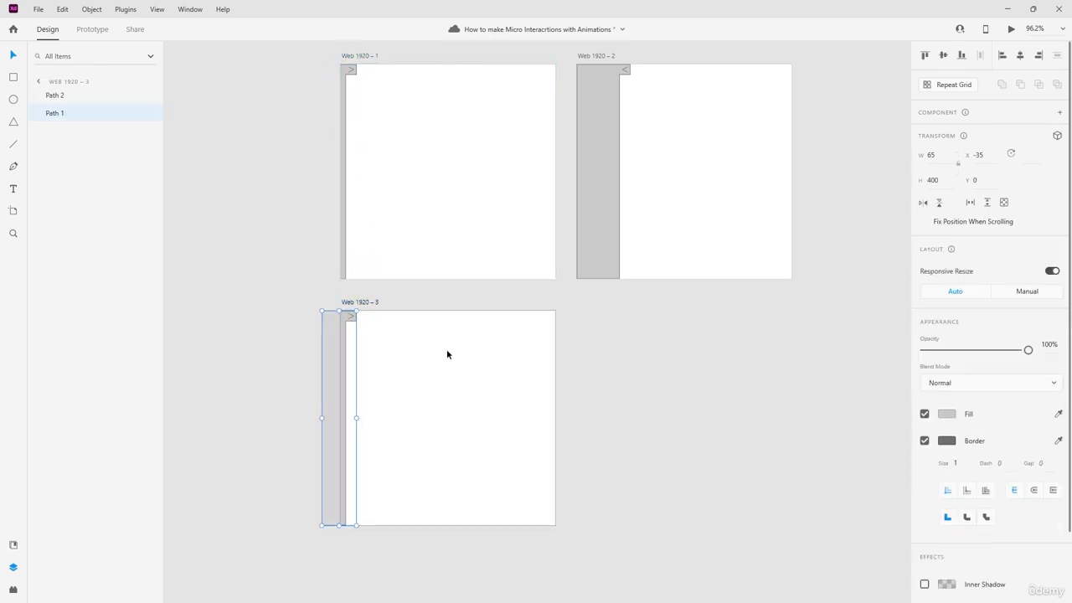
key(Delete)
click(353, 316)
key(Delete)
scroll(450, 350, down, 1)
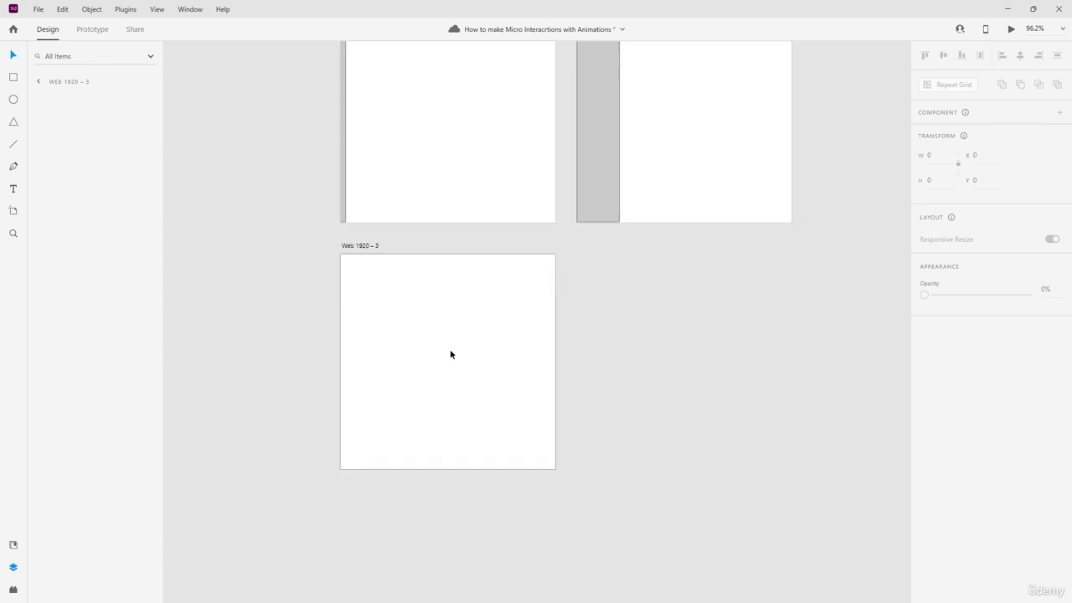
Step: Draw a rectangle about 251 by 202 on Web 1920 – 3 and center it vertically and horizontally on the artboard
scroll(445, 353, up, 4)
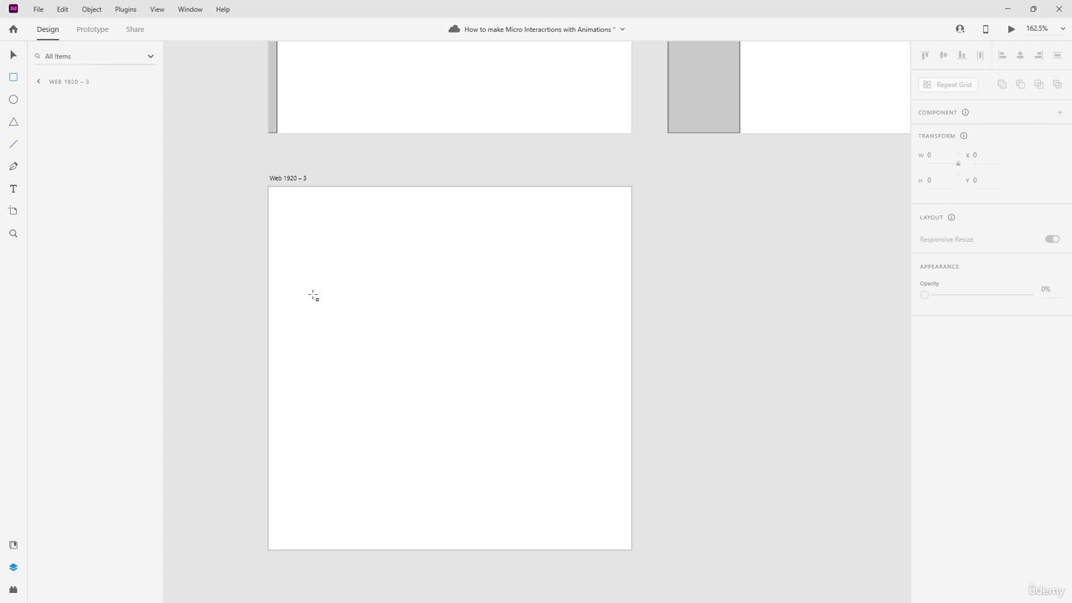
drag(305, 288, 533, 471)
click(13, 54)
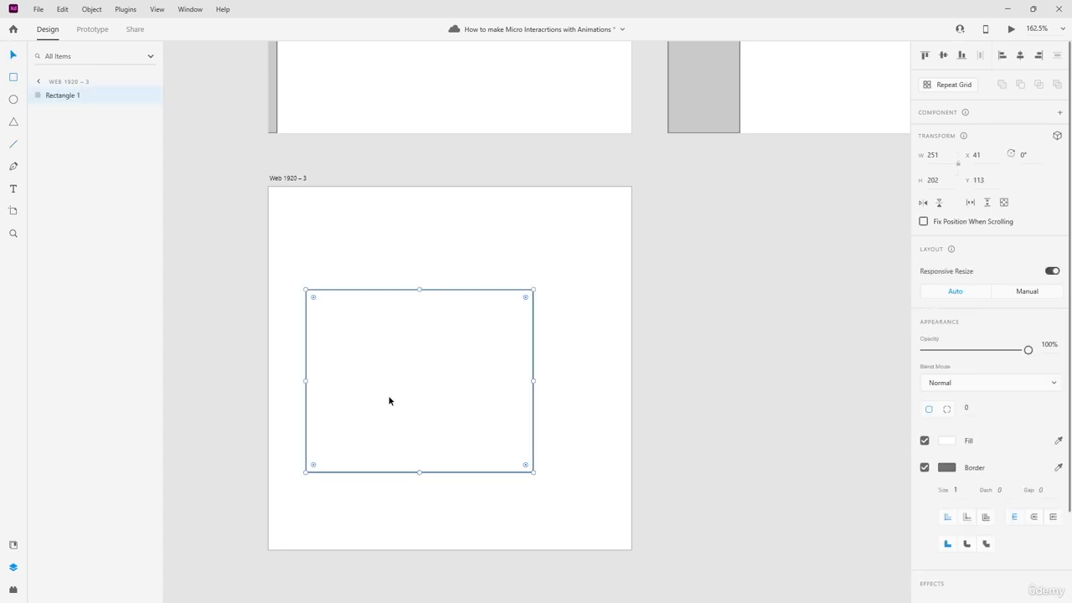
click(943, 55)
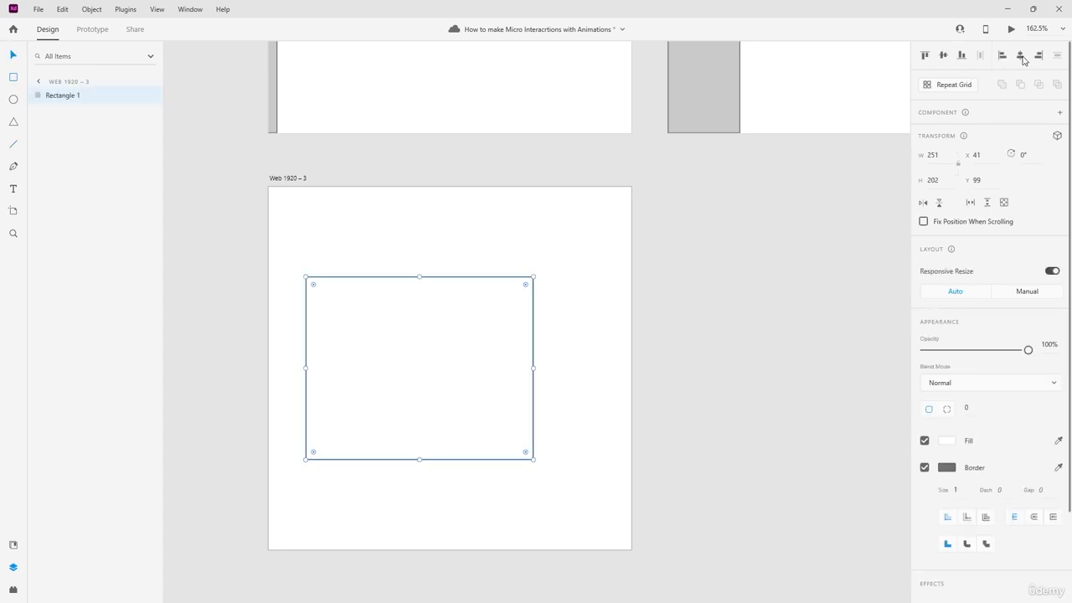
click(1021, 56)
click(755, 283)
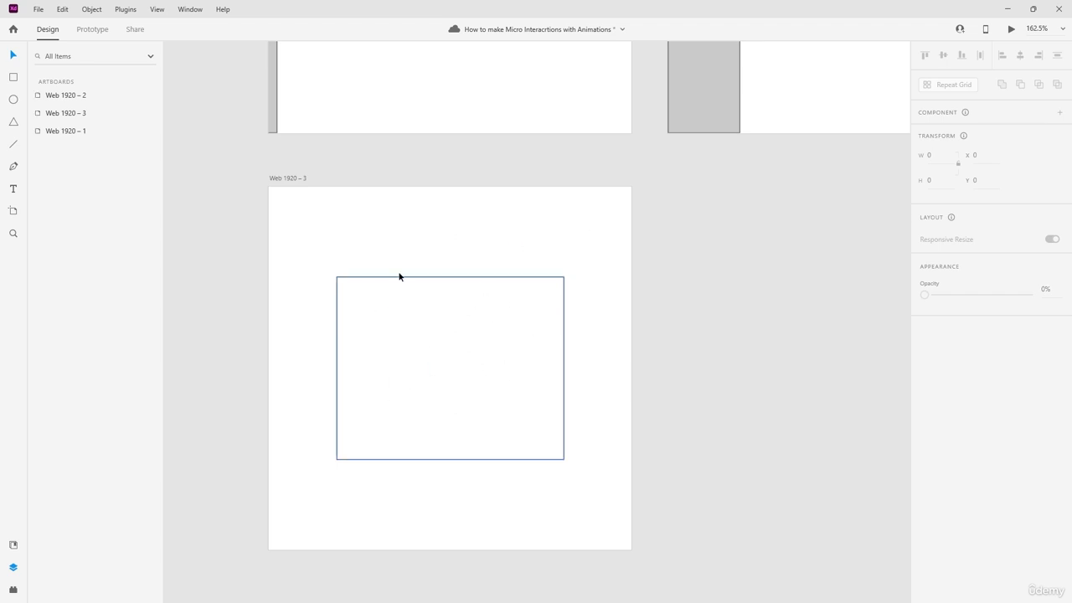
mouse_move(420, 381)
mouse_down()
mouse_move(491, 284)
mouse_move(433, 373)
mouse_move(405, 385)
mouse_move(418, 377)
mouse_up()
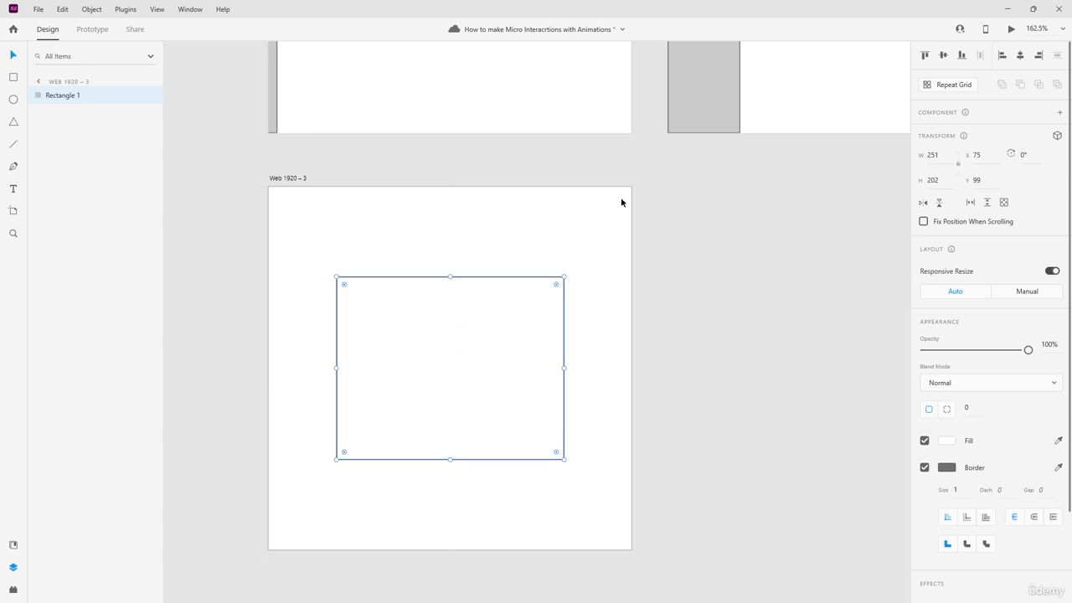
click(670, 261)
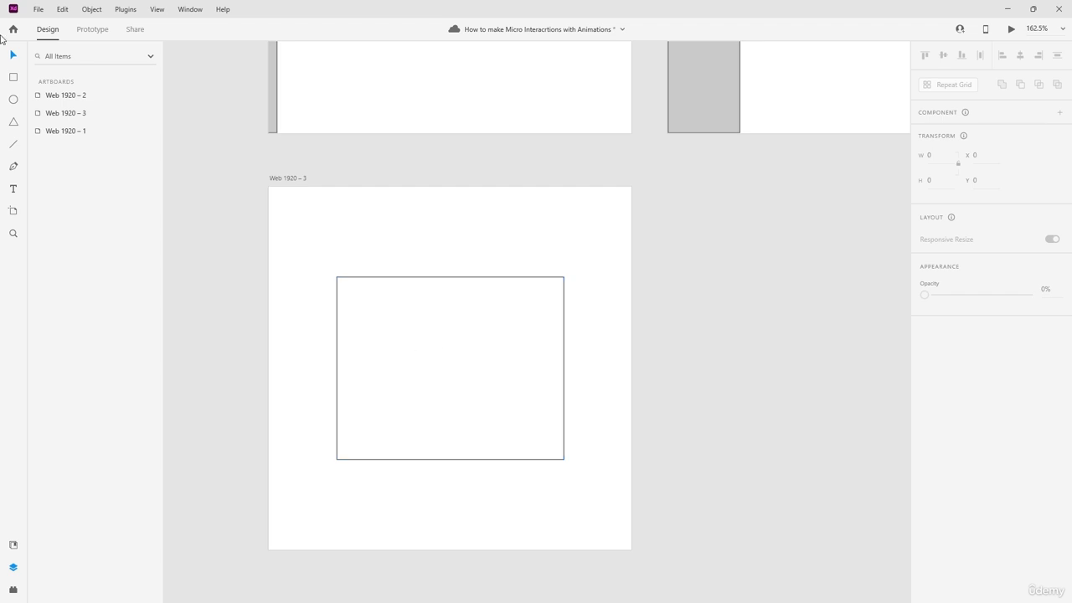
Step: Draw a horizontal line about 180 long in the rectangle's upper part with border size 5 and round caps
scroll(464, 341, up, 3)
scroll(465, 336, down, 3)
scroll(466, 336, up, 2)
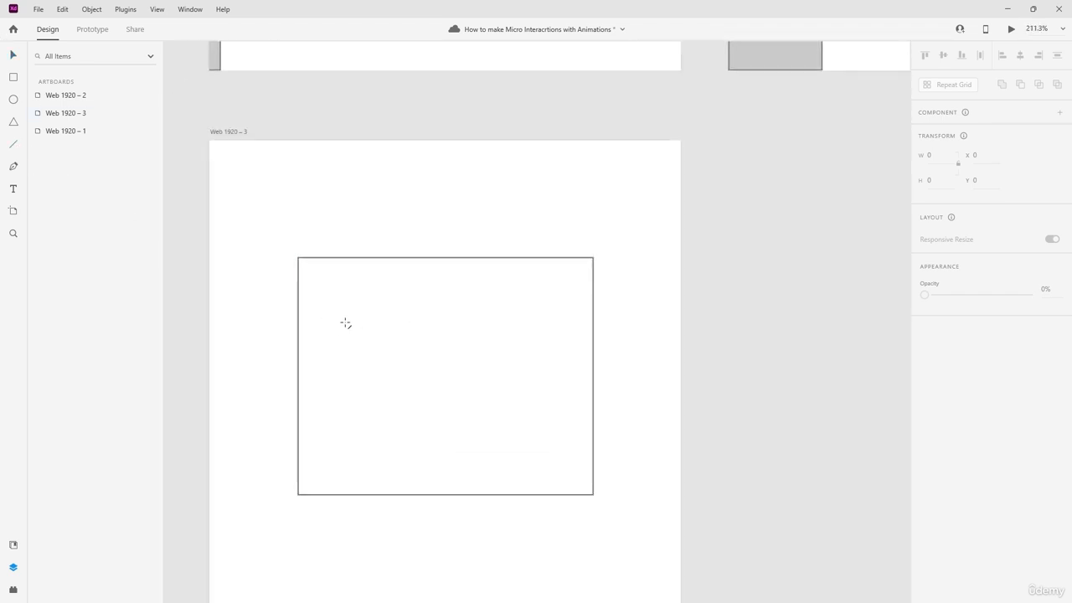
drag(336, 322, 549, 322)
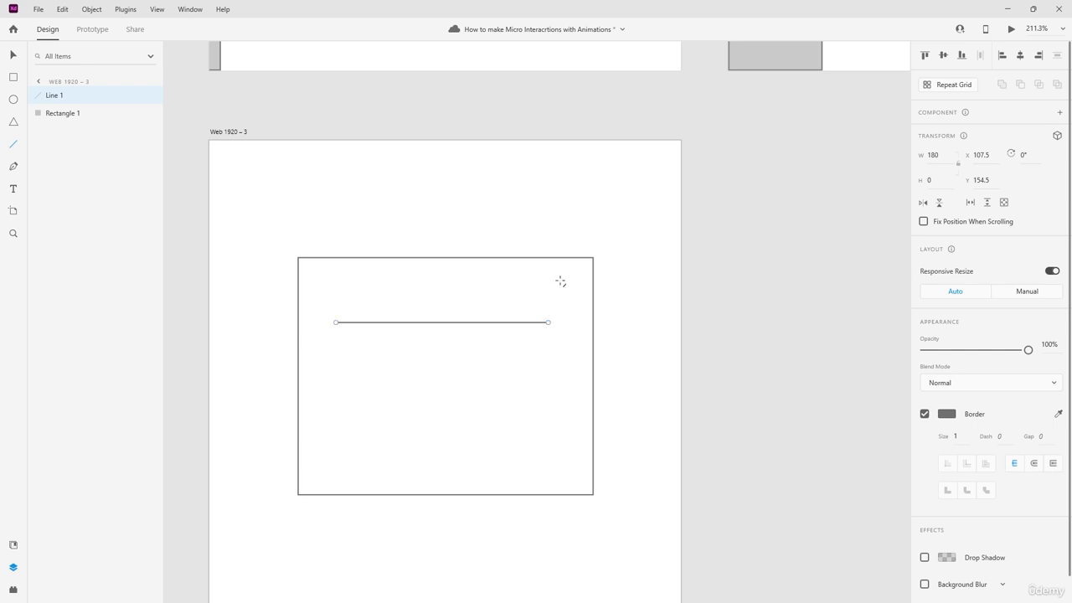
key(v)
click(956, 437)
text(5)
key(Return)
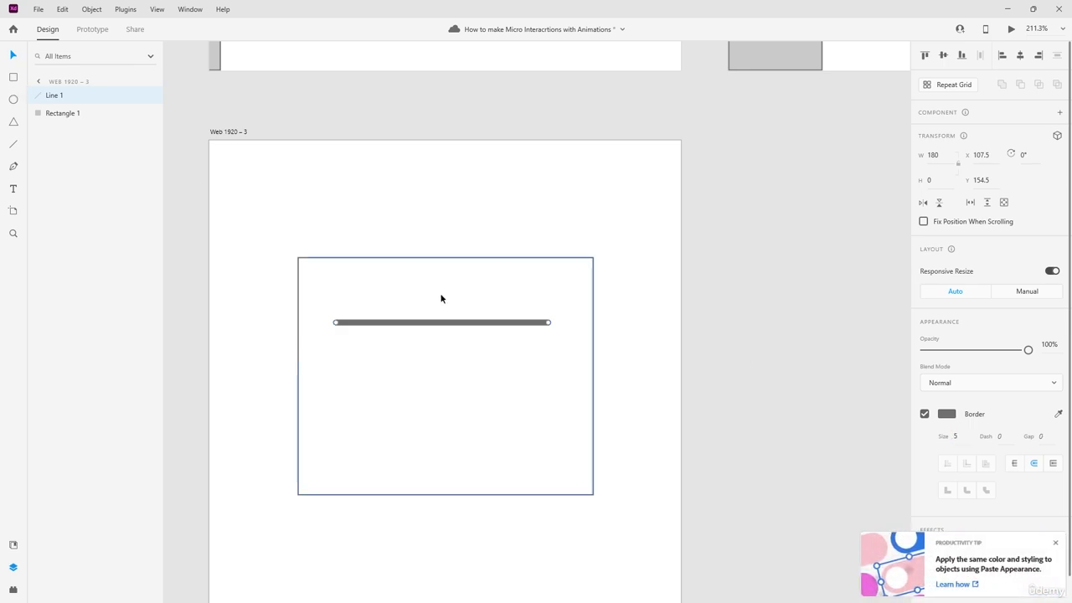
Step: Duplicate the line downward into three evenly spaced lines and center them vertically on the artboard using a temporary group
drag(430, 317, 436, 421)
mouse_move(477, 304)
mouse_down()
mouse_move(449, 419)
mouse_move(461, 311)
mouse_up()
click(462, 312)
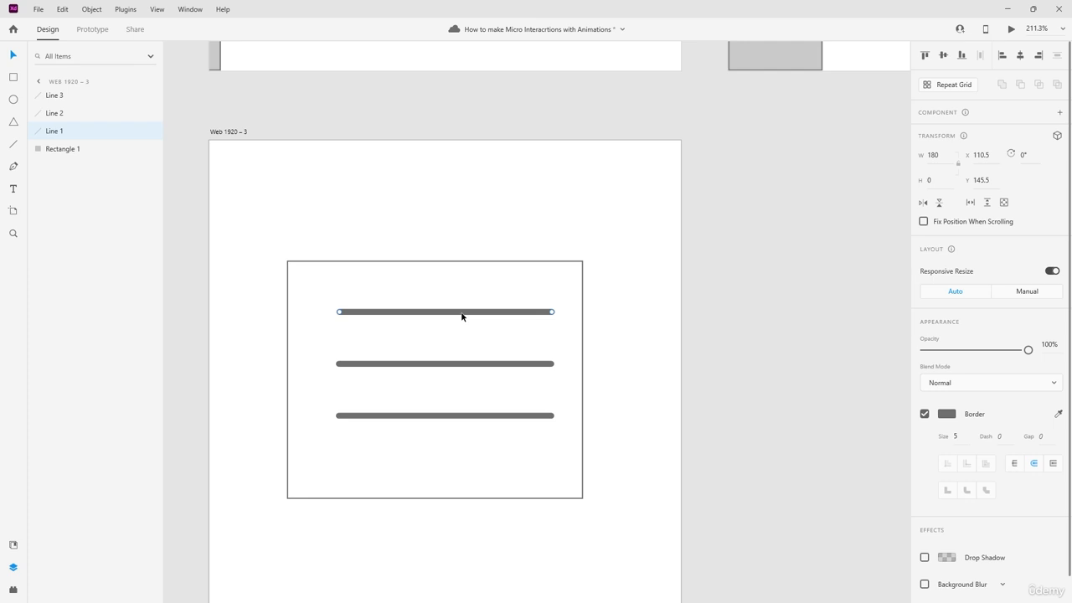
shift+click(452, 362)
shift+click(449, 415)
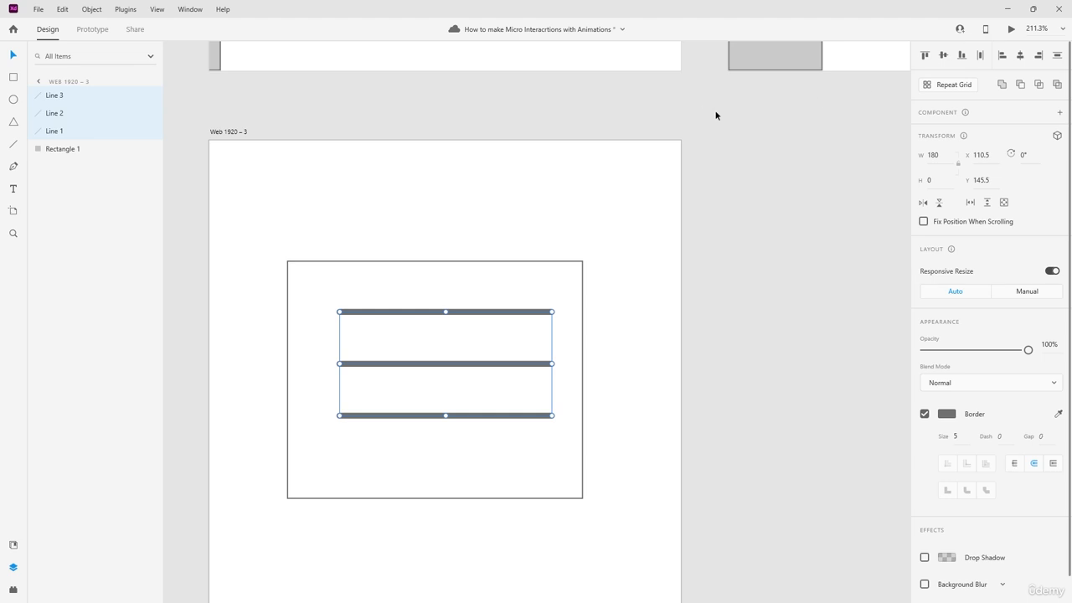
key(ctrl+g)
click(942, 55)
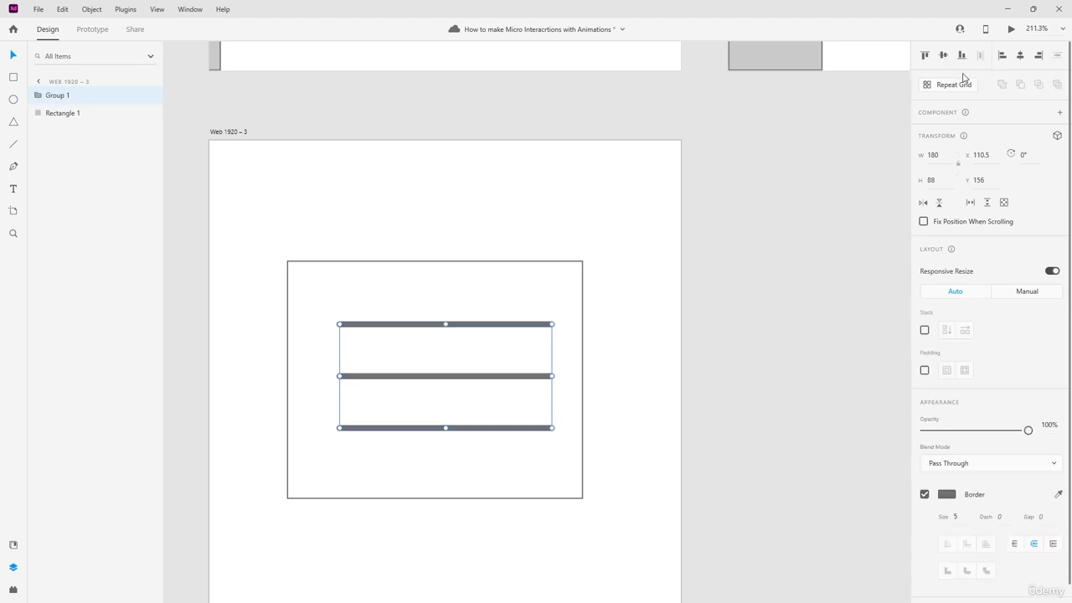
key(ctrl+shift+g)
click(677, 316)
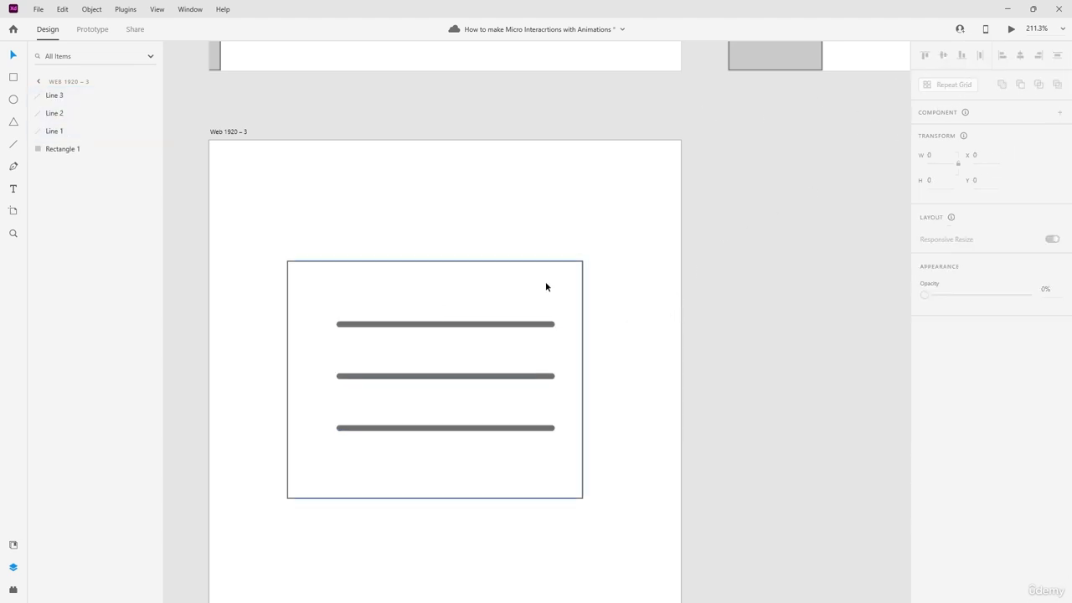
Step: Realign the rectangle around the three lines to the vertical and horizontal center of the artboard
click(545, 285)
click(943, 56)
click(1020, 55)
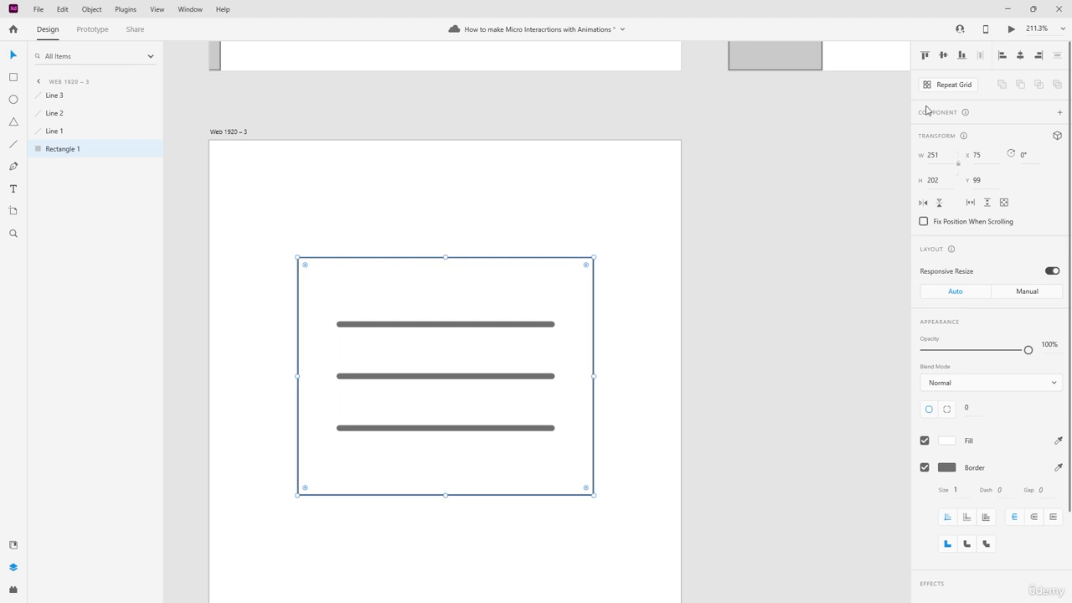
click(612, 265)
Step: Duplicate the Web 1920 – 3 artboard with its menu icon beside the original, below Web 1920 – 2
scroll(514, 230, down, 3)
scroll(610, 242, up, 1)
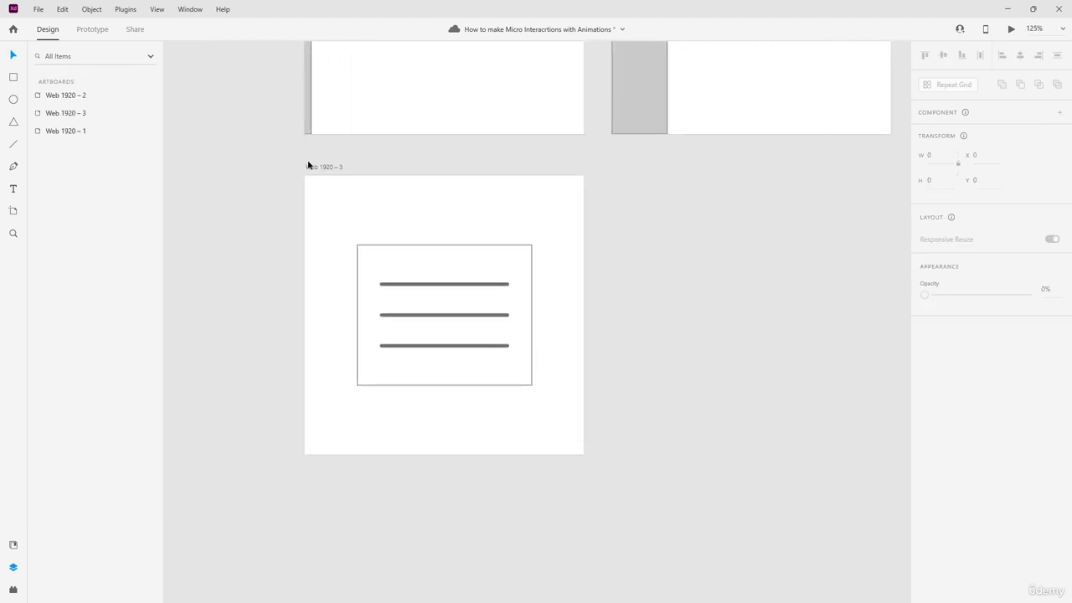
drag(317, 165, 624, 168)
click(566, 158)
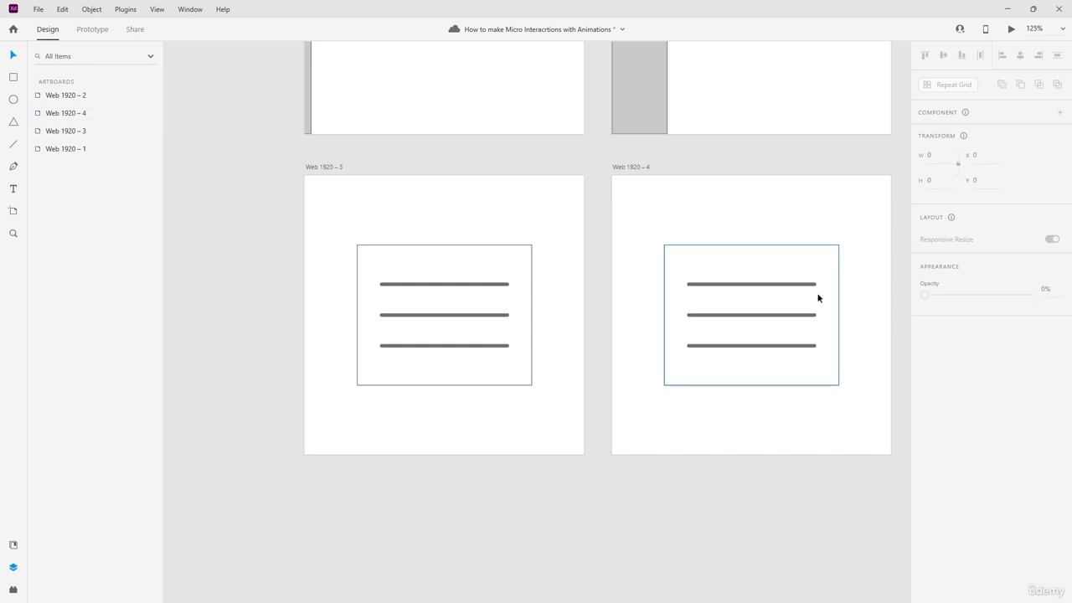
Step: Set the border size of the rectangle on Web 1920 – 3 to 5
scroll(818, 295, up, 3)
scroll(377, 257, down, 2)
scroll(377, 257, down, 2)
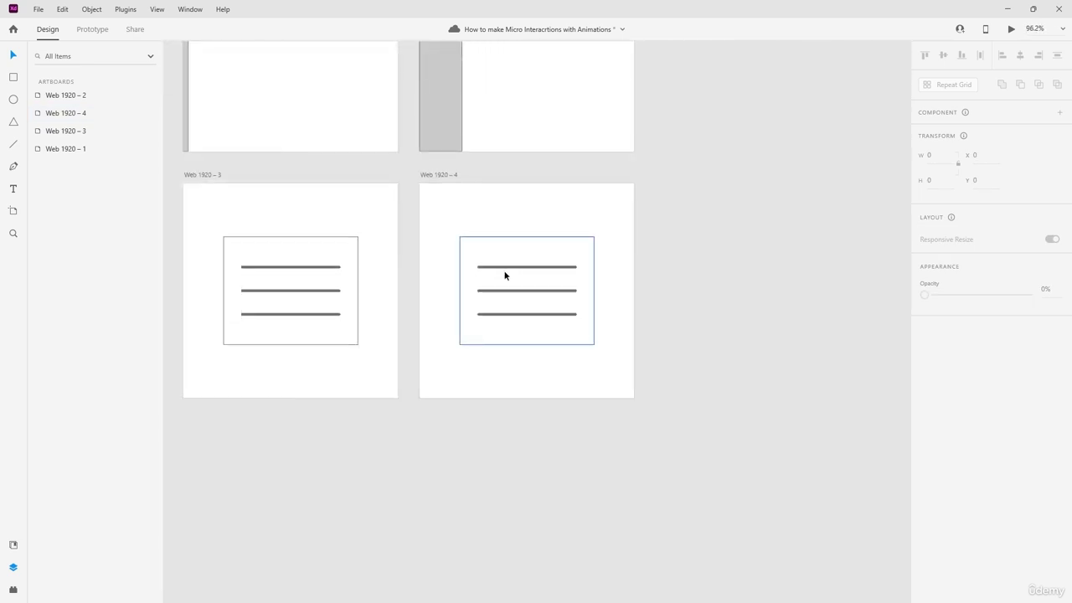
click(307, 245)
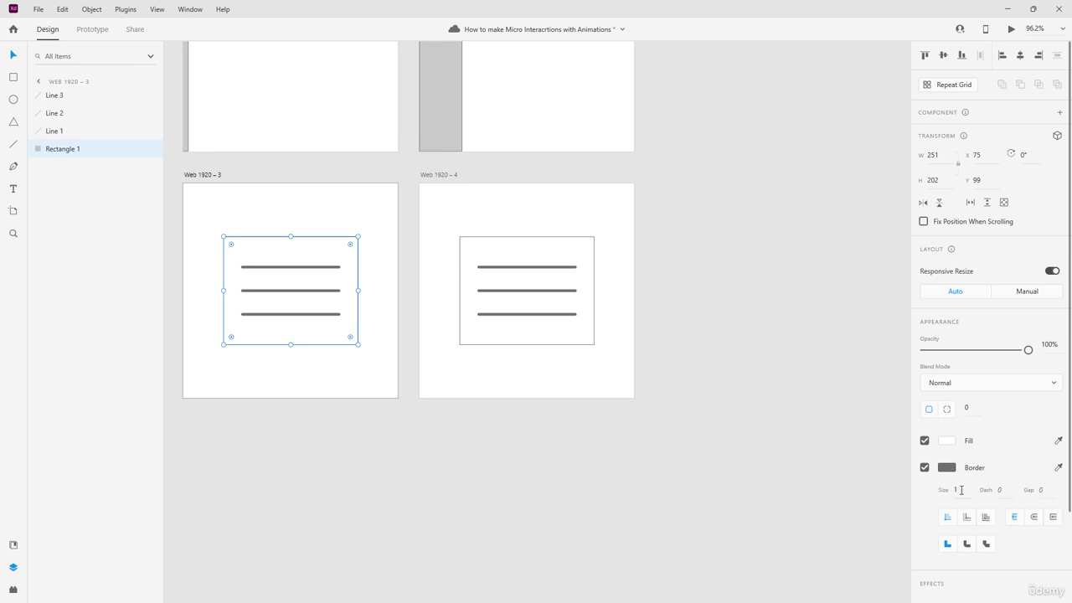
key(Return)
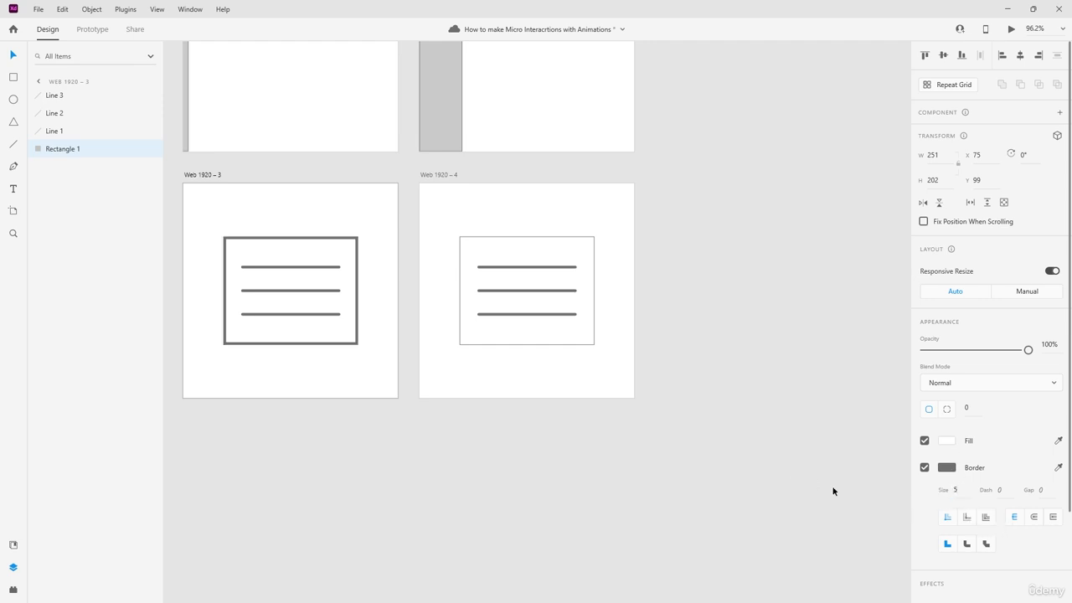
Step: Give the Web 1920 – 3 rectangle's border a round join and round its corners to a radius of about 19
click(423, 446)
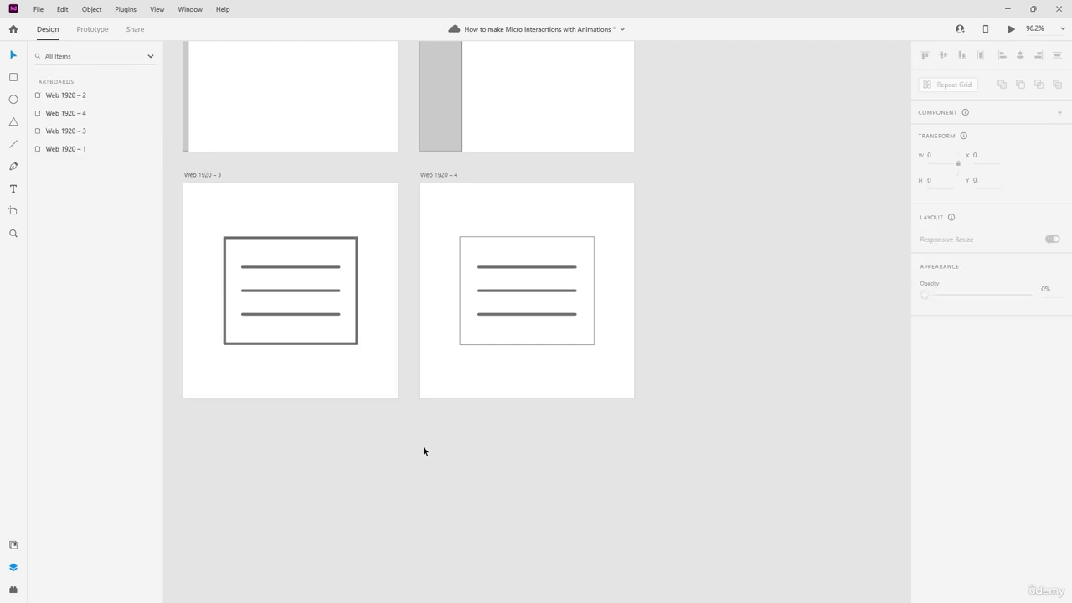
scroll(323, 237, up, 5)
click(410, 244)
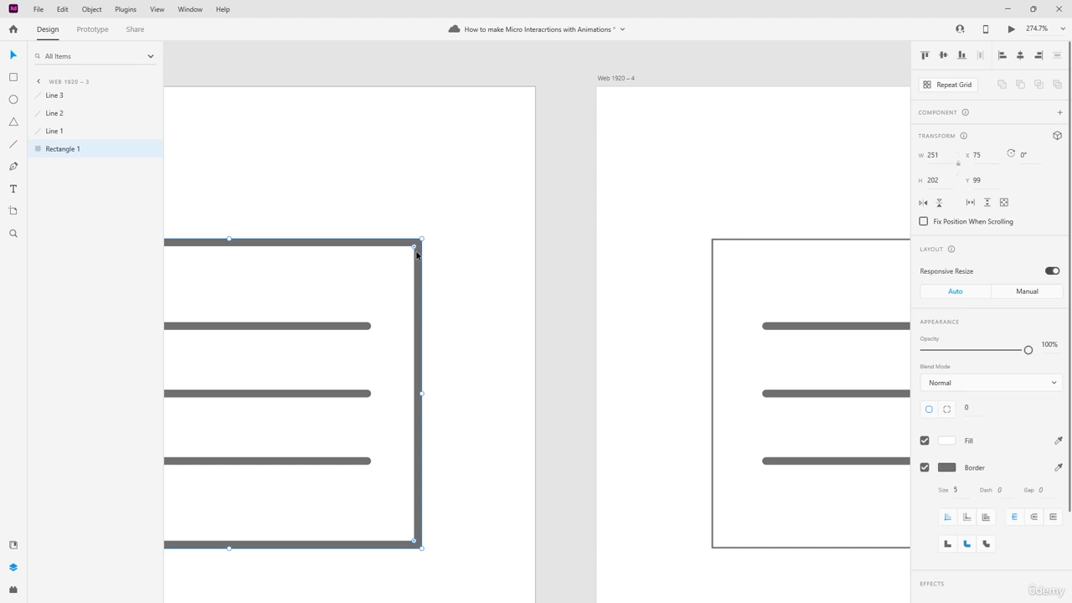
drag(414, 251, 393, 270)
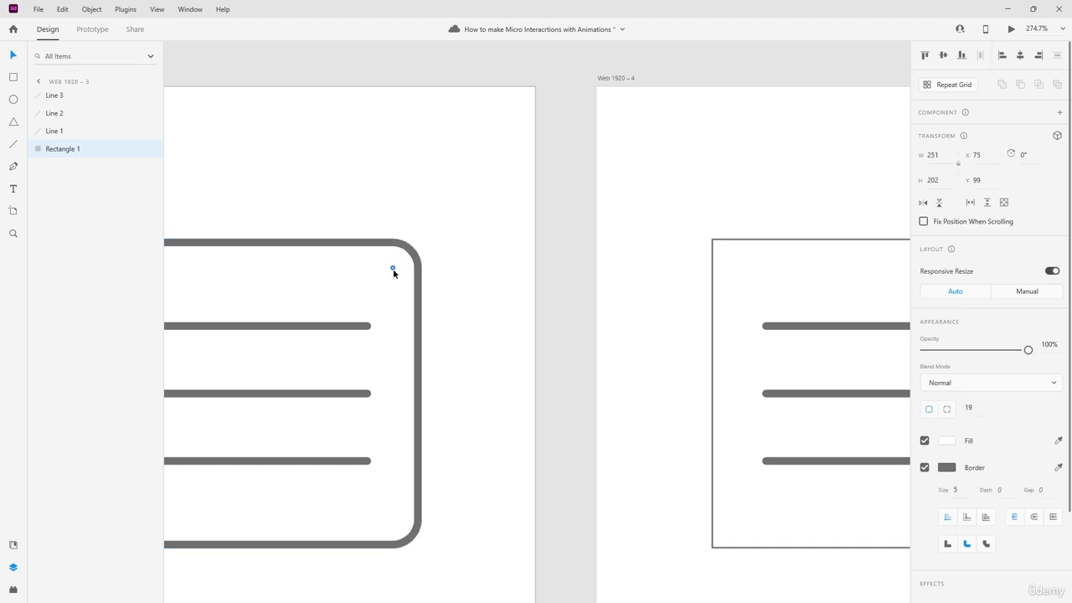
Step: Replace the Web 1920 – 4 artboard with a fresh duplicate of Web 1920 – 3 placed beside it
scroll(512, 264, down, 2)
scroll(471, 330, down, 2)
scroll(514, 454, up, 1)
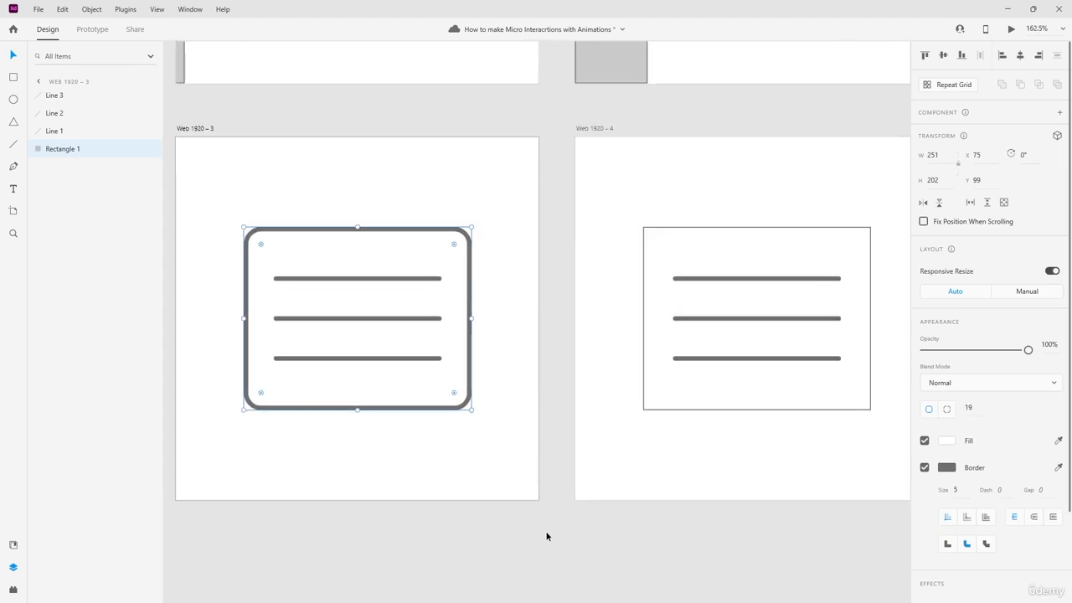
click(528, 380)
click(576, 129)
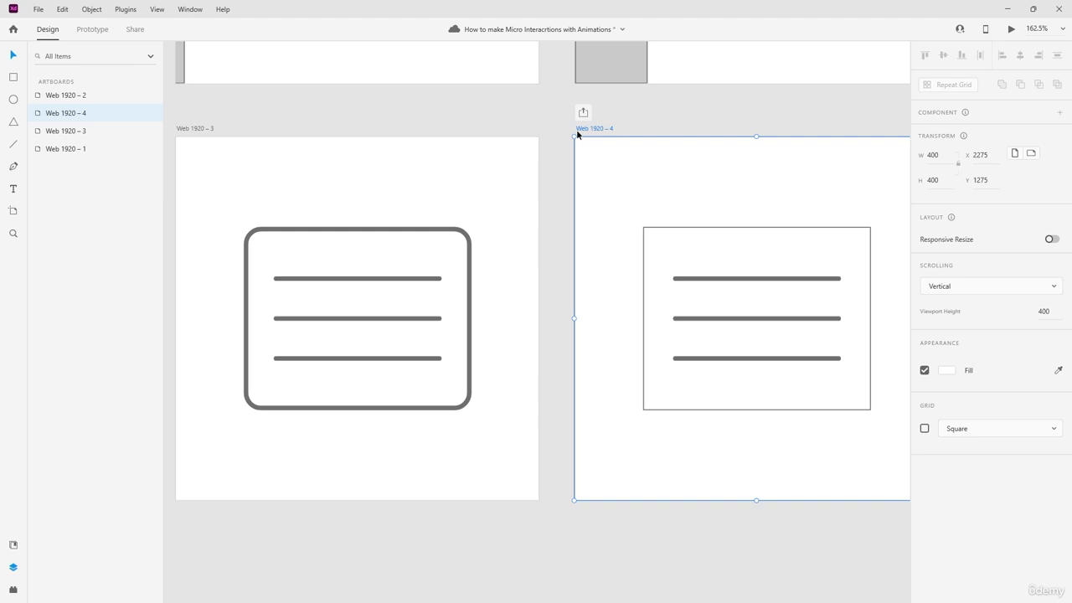
key(Delete)
drag(191, 129, 589, 128)
click(508, 176)
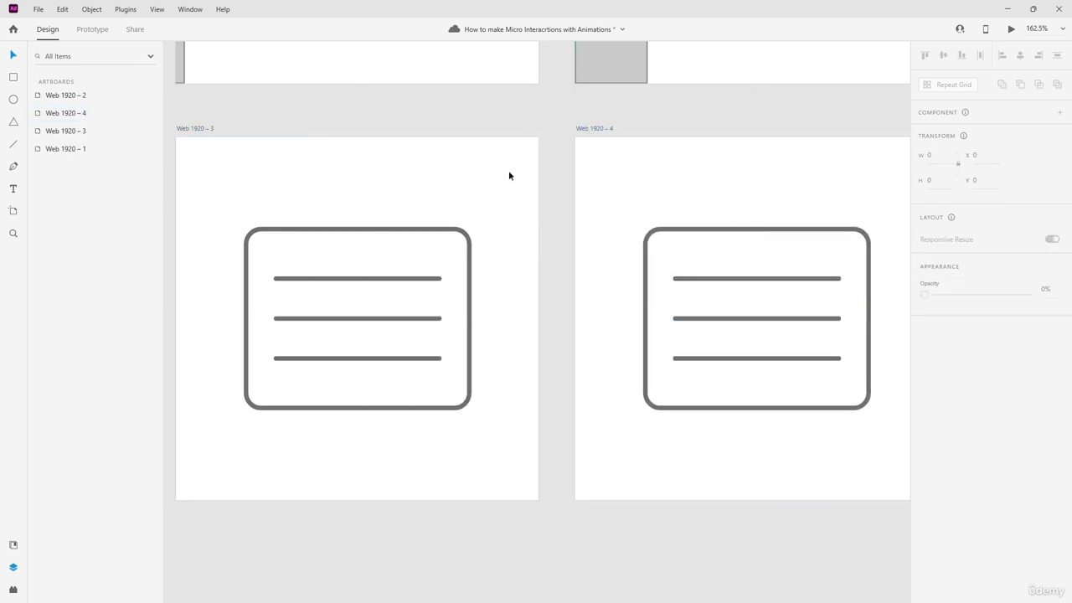
Step: Try moving the left endpoint of the top line on Web 1920 – 4 down to the bottom line's left end
scroll(457, 213, down, 2)
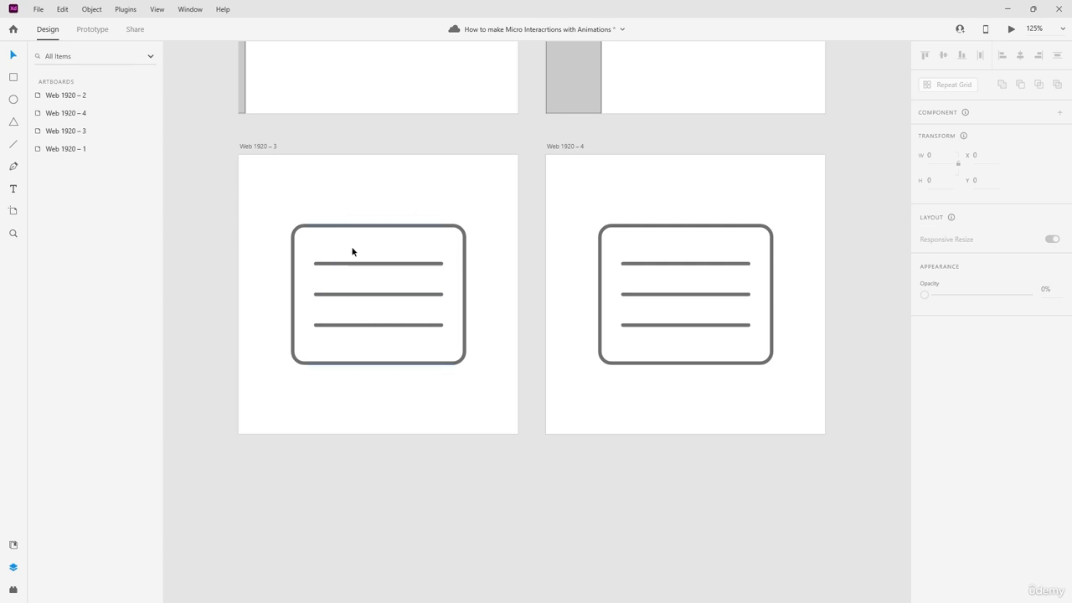
scroll(419, 248, right, 2)
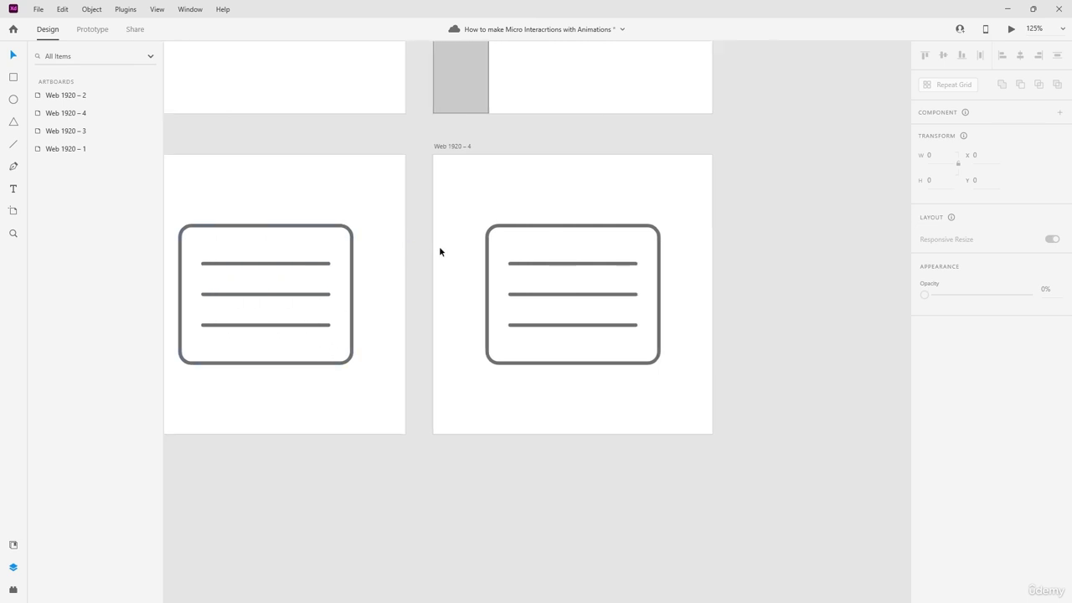
scroll(243, 258, left, 1)
scroll(680, 292, left, 1)
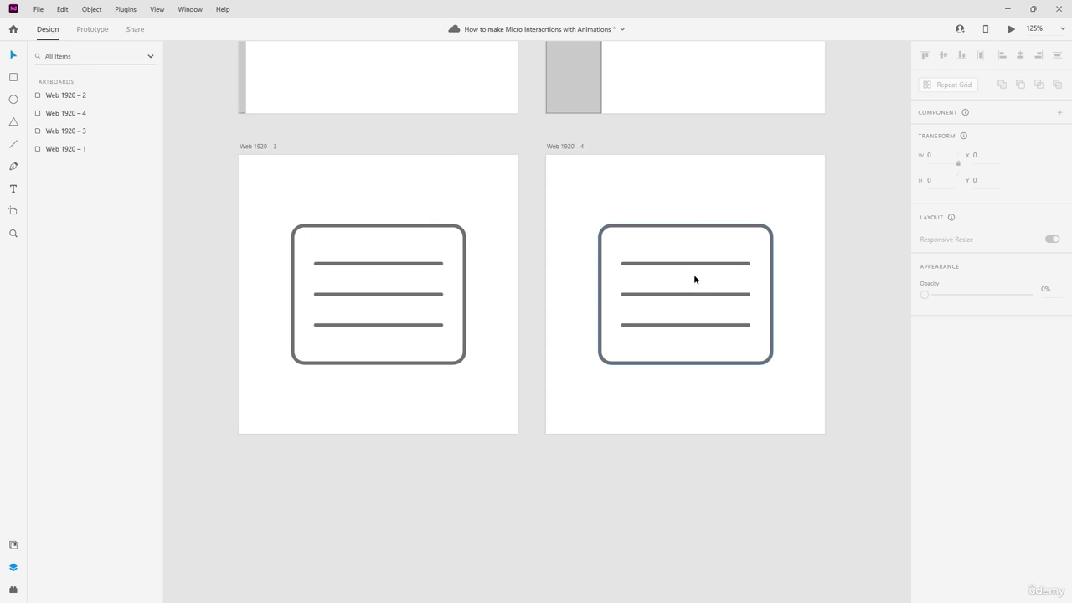
scroll(693, 277, right, 2)
scroll(639, 263, up, 5)
double_click(592, 266)
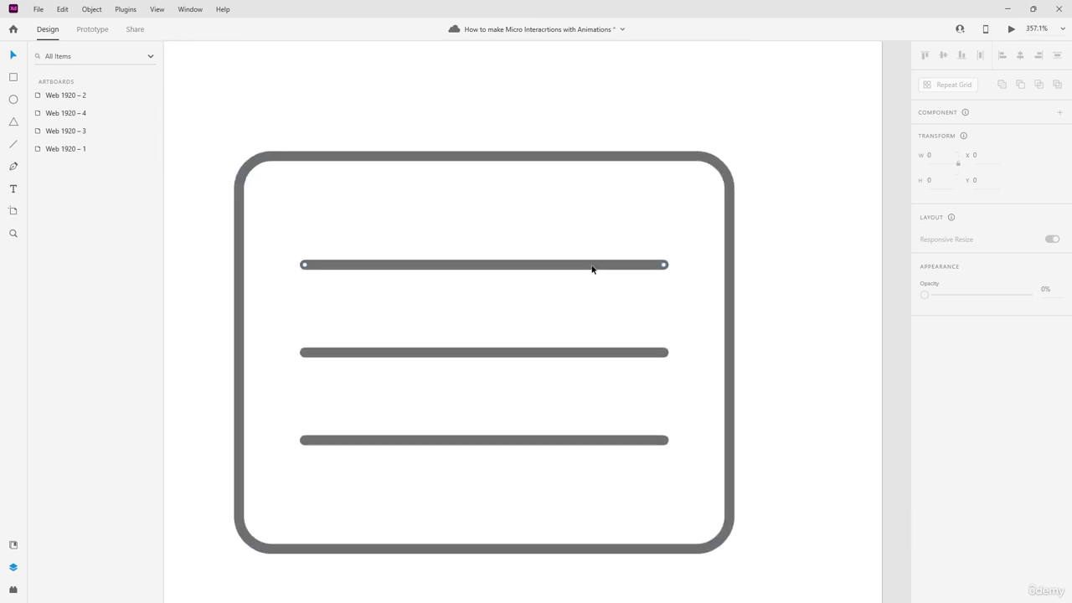
click(304, 266)
drag(304, 266, 304, 440)
key(ctrl+z)
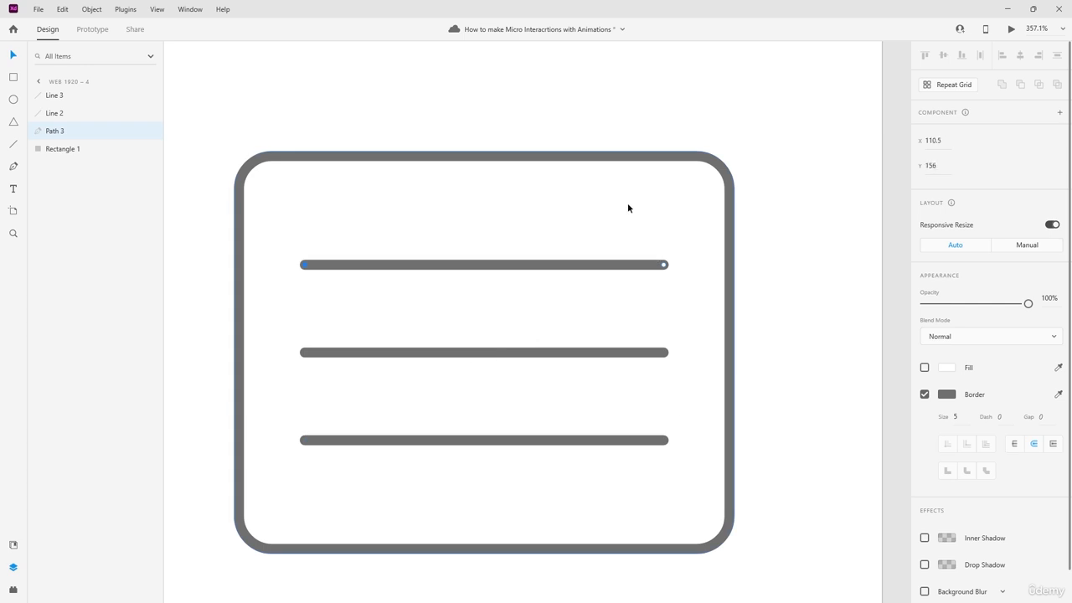
Step: Show the square grid on the Web 1920 – 4 artboard and check the icon against it up close
click(39, 82)
key(ctrl+0)
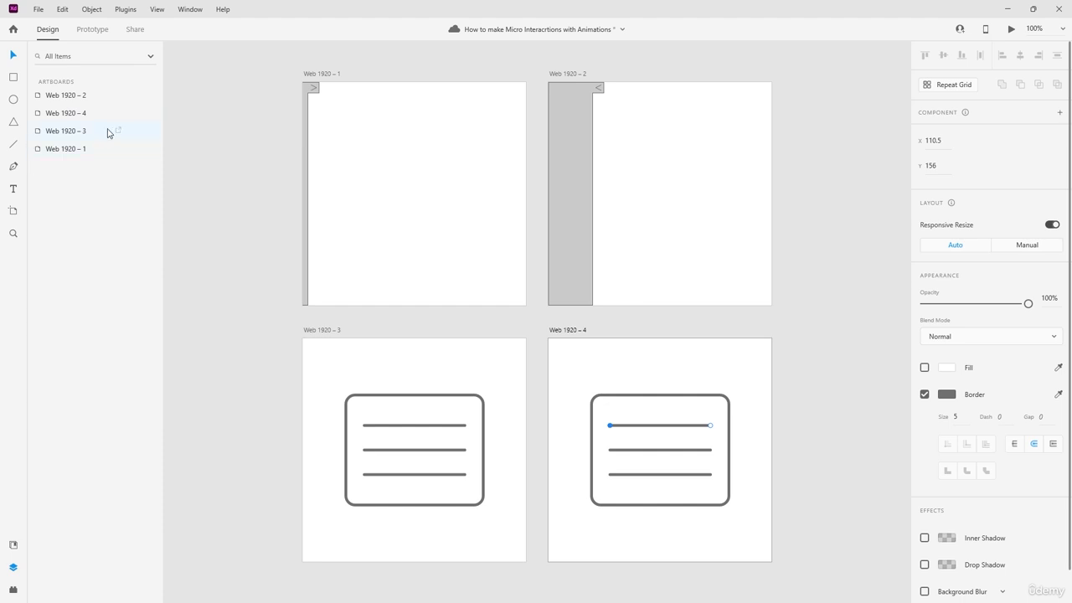
click(67, 113)
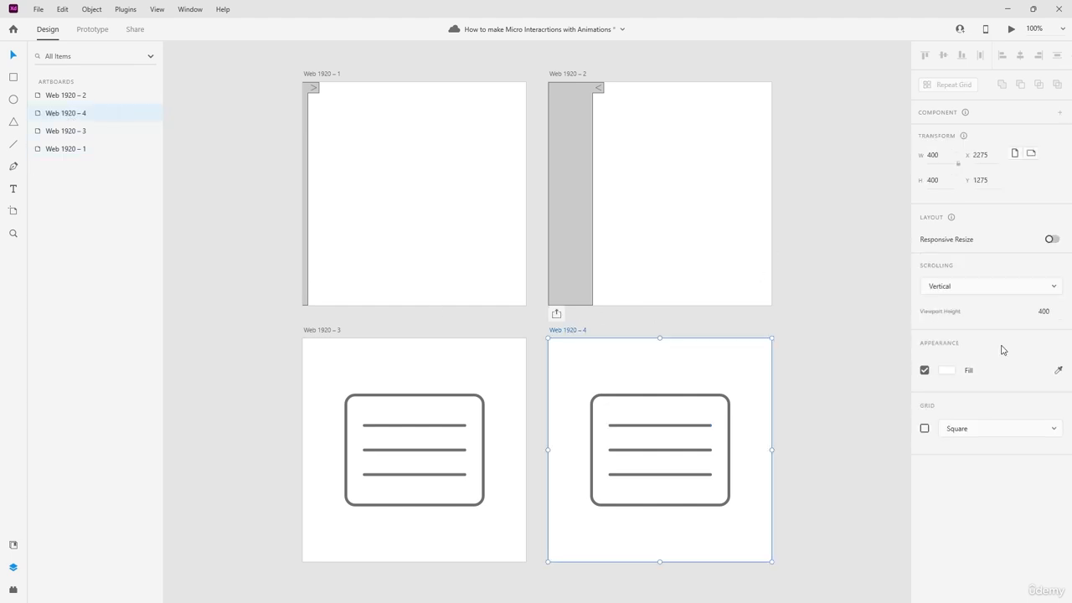
click(925, 429)
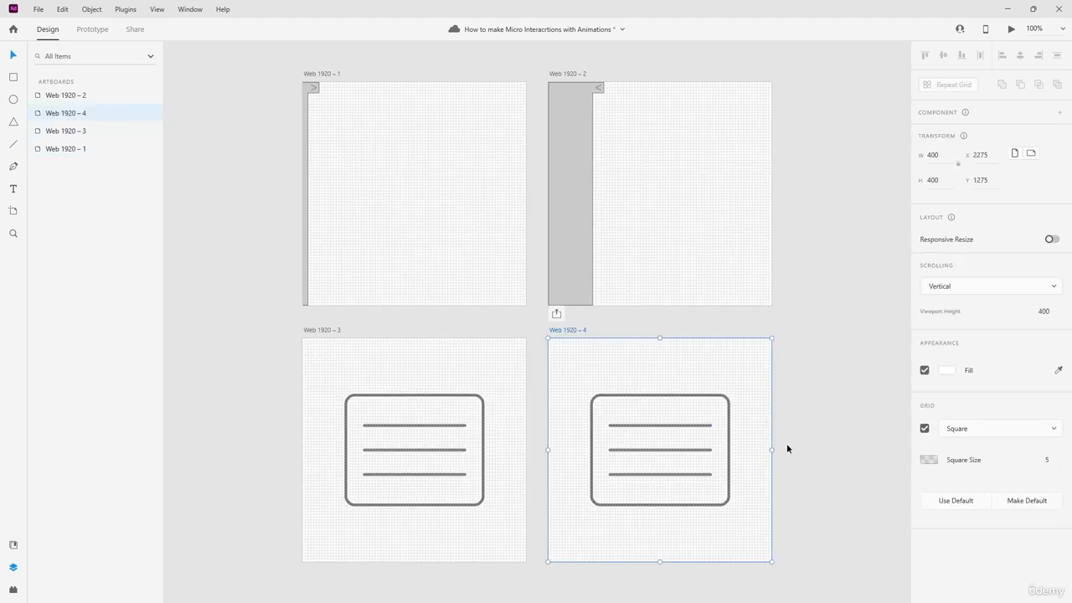
scroll(738, 456, up, 10)
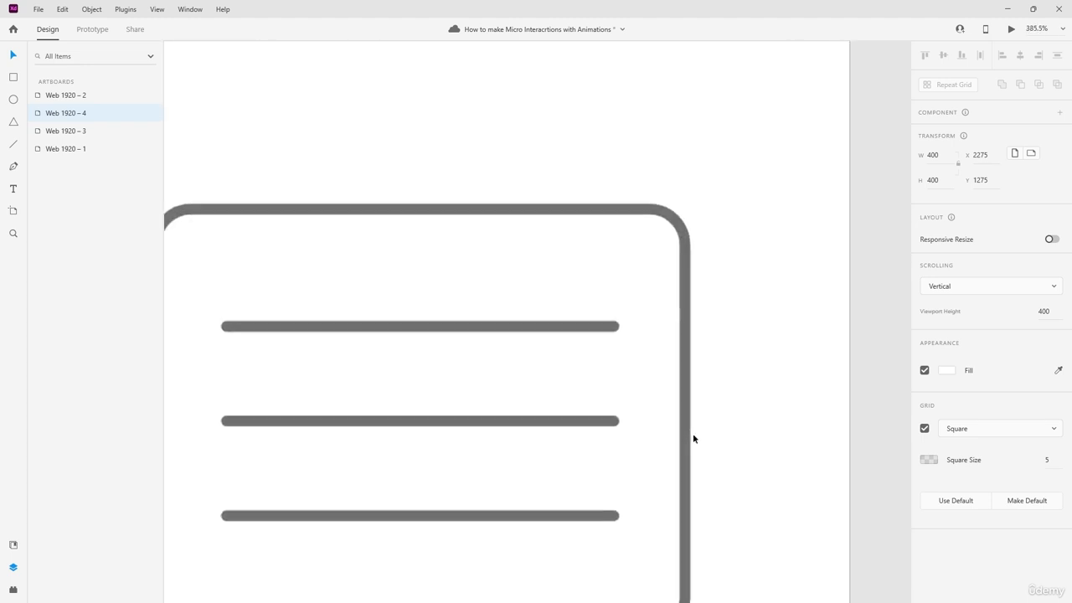
scroll(700, 431, up, 4)
click(643, 426)
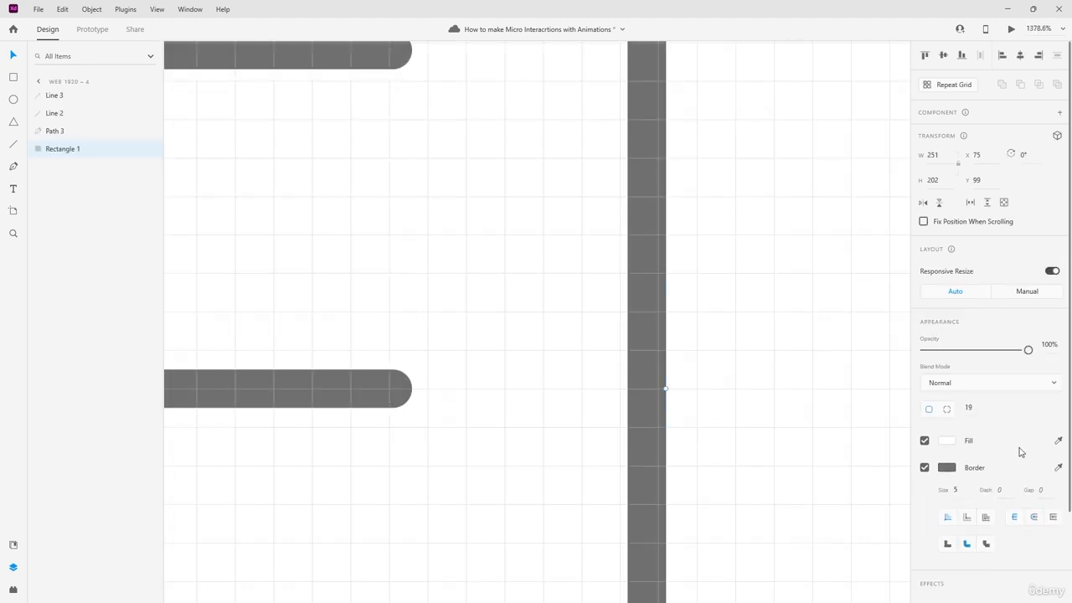
scroll(816, 377, down, 12)
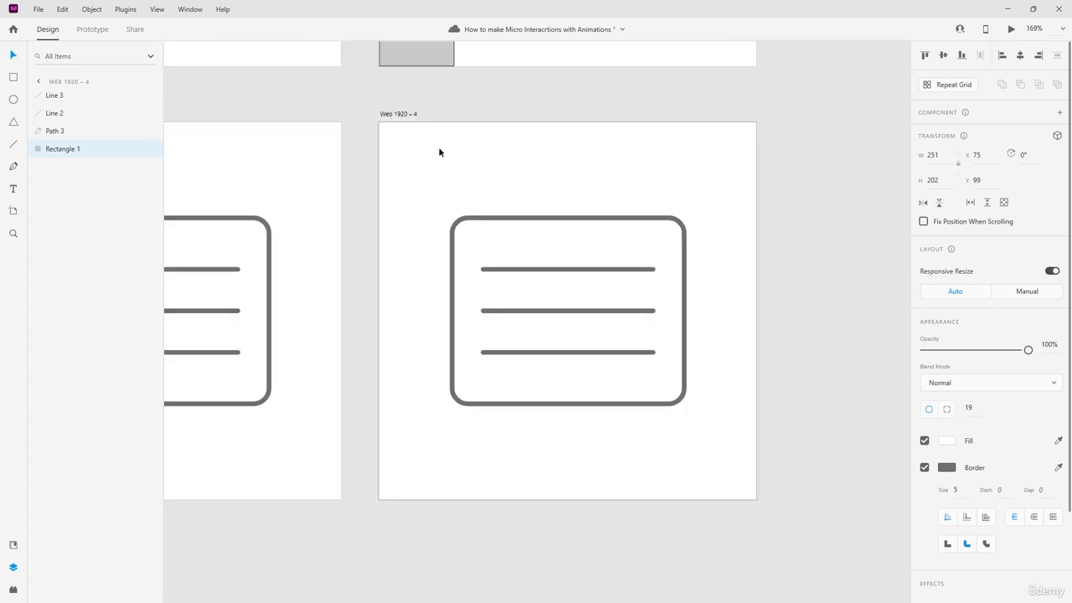
Step: Set the square grid size of Web 1920 – 4 to 8, inspect the icon against it and hide the grid
click(404, 113)
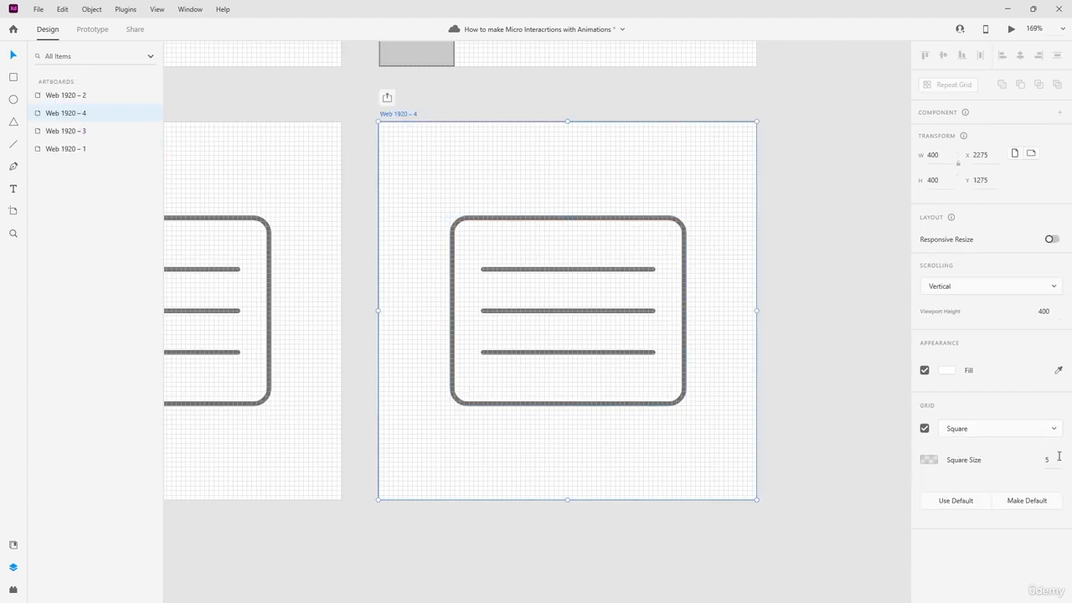
click(1049, 460)
text(8)
key(Return)
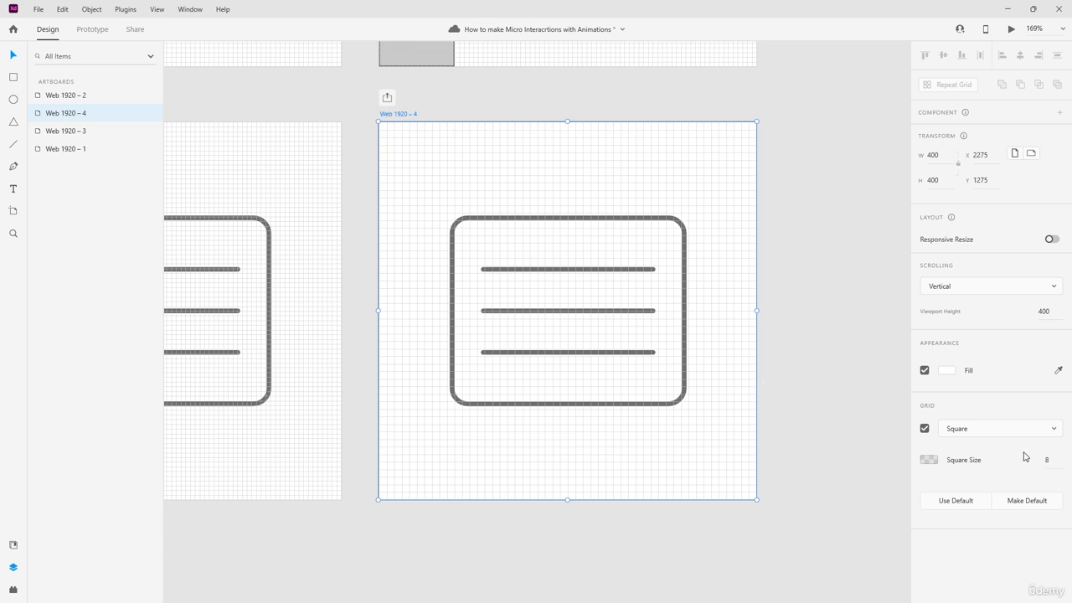
scroll(730, 343, up, 4)
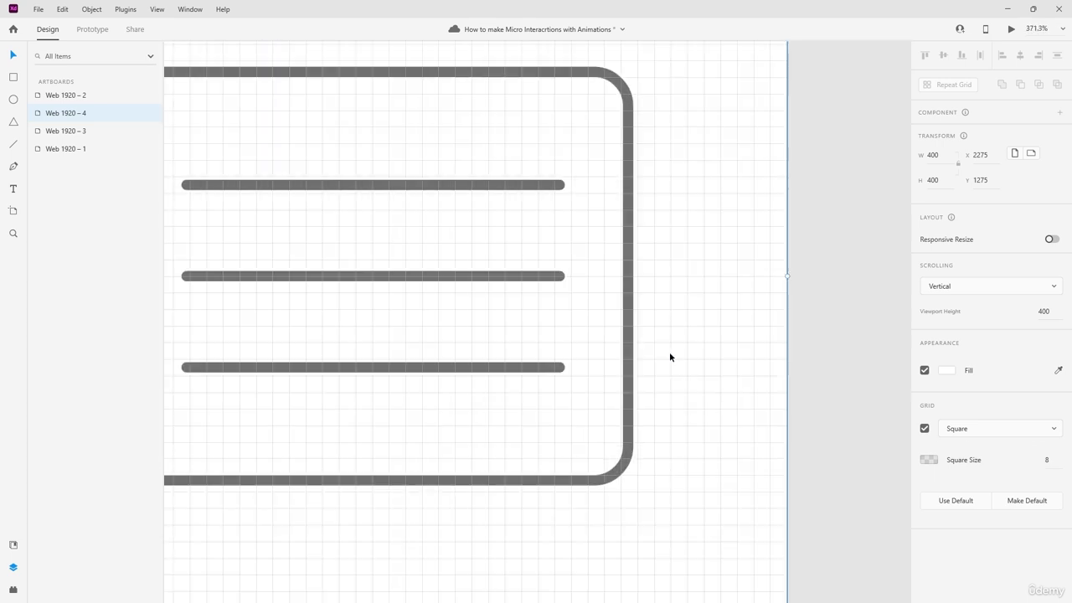
key(ctrl+1)
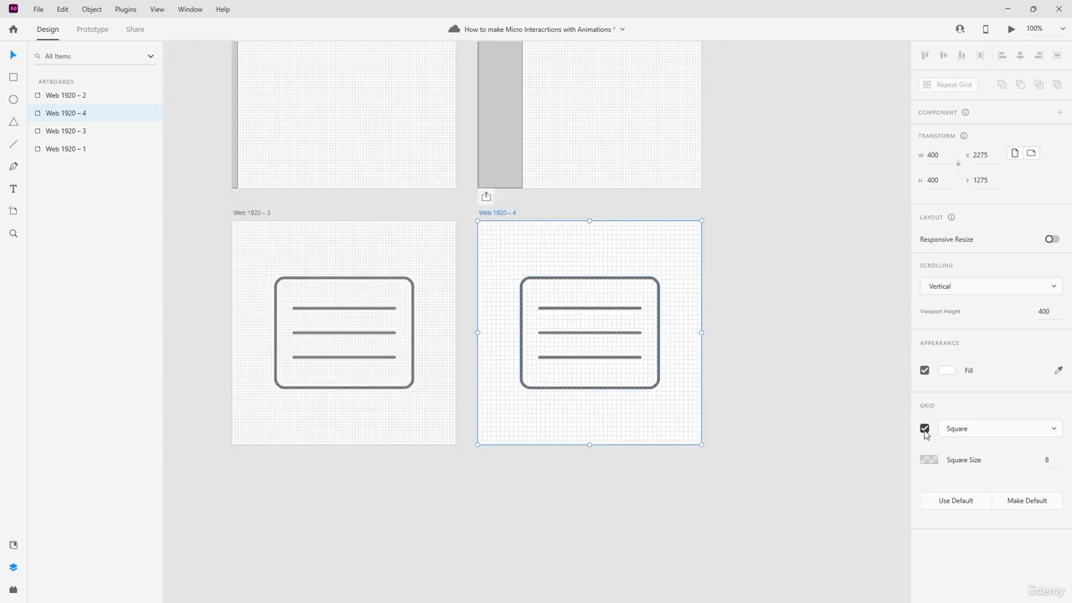
click(924, 429)
Step: Swap the left endpoints of the top and bottom lines on Web 1920 – 4 so the two lines cross as an X
scroll(661, 330, up, 3)
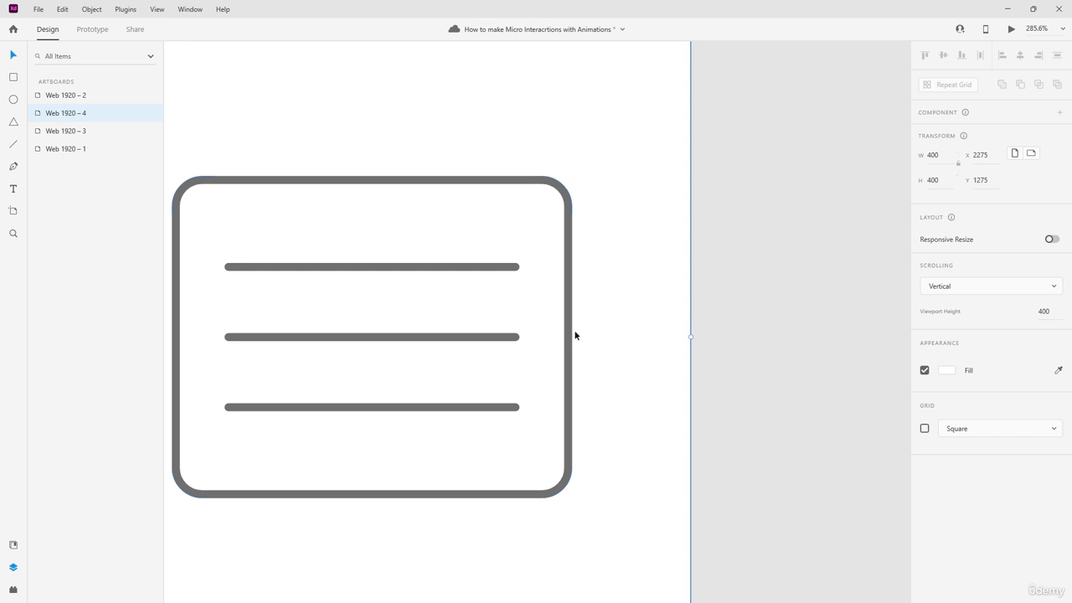
scroll(576, 335, left, 3)
scroll(742, 372, down, 2)
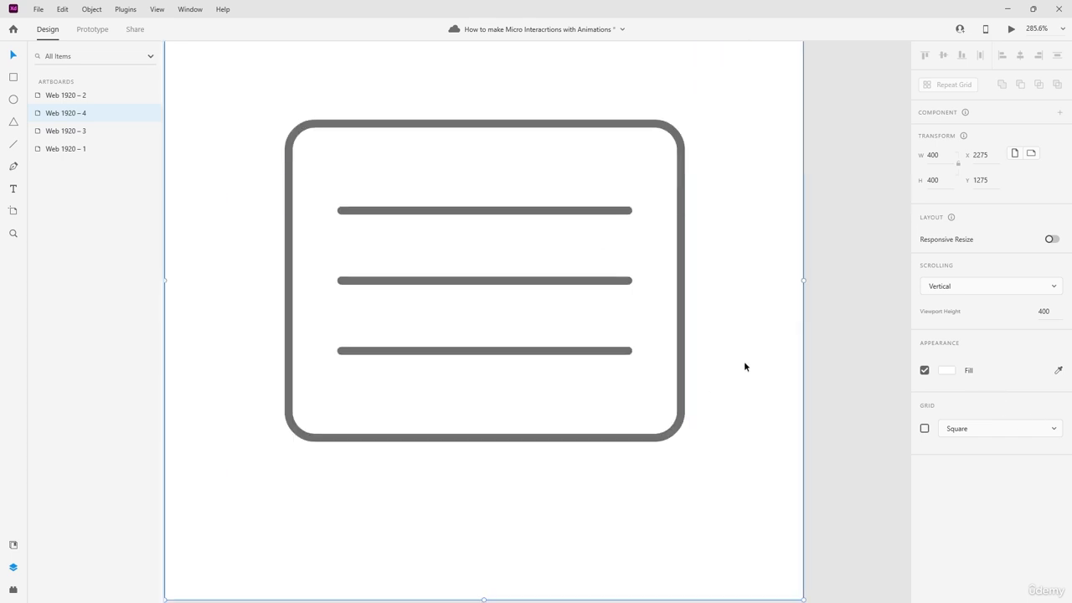
click(15, 79)
scroll(386, 245, up, 1)
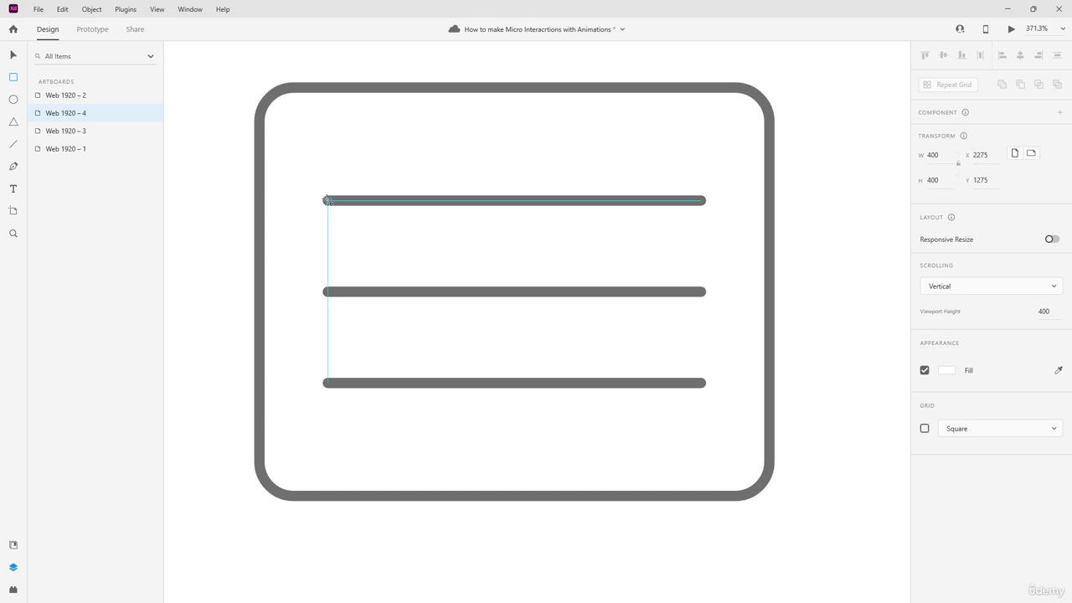
click(7, 52)
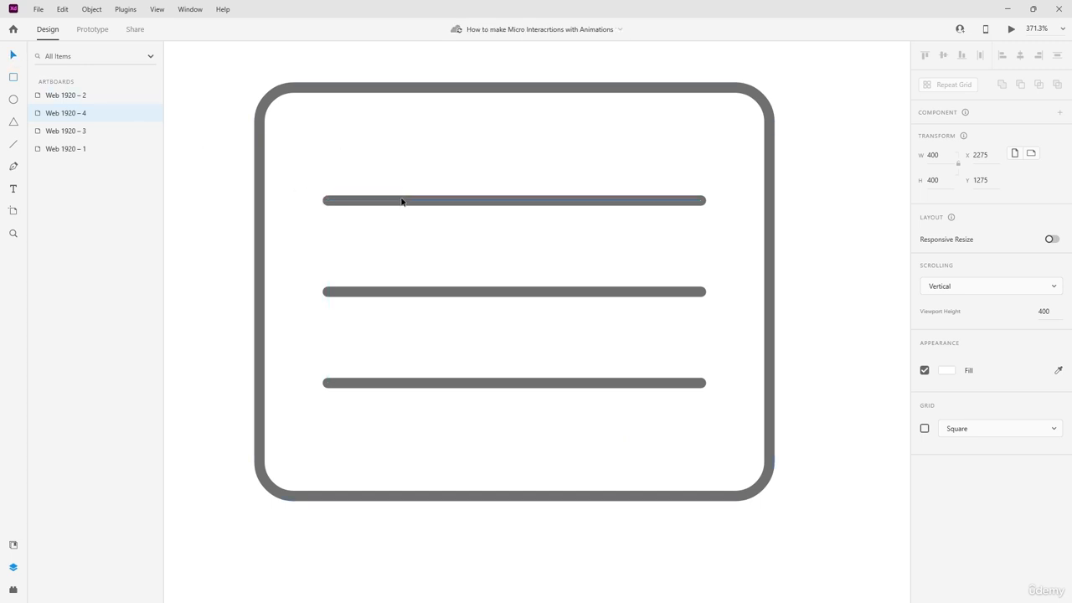
click(407, 202)
drag(324, 201, 328, 386)
click(325, 201)
drag(327, 381, 329, 385)
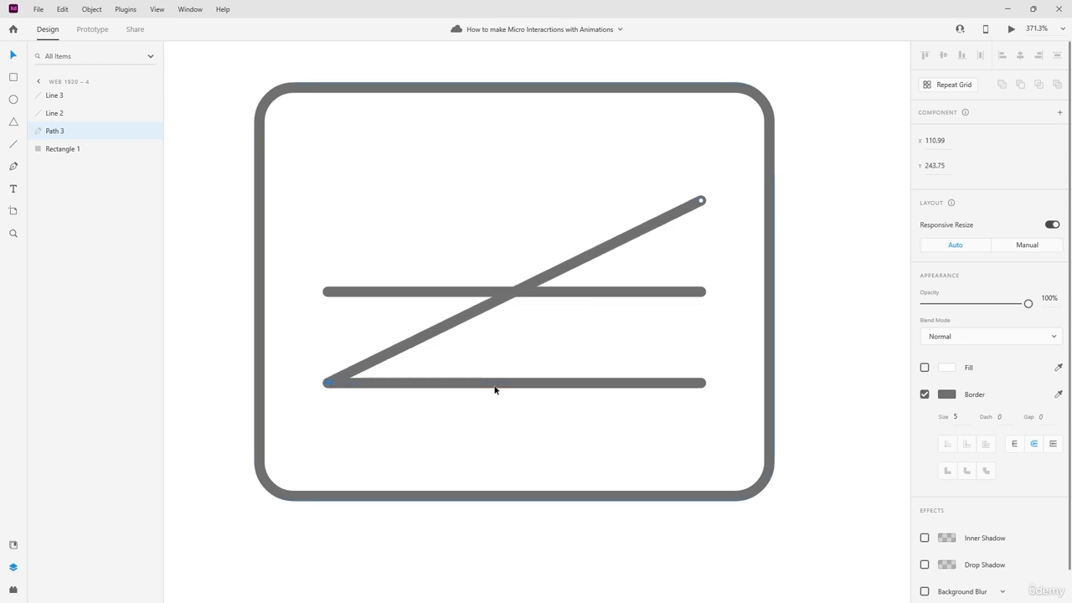
click(633, 387)
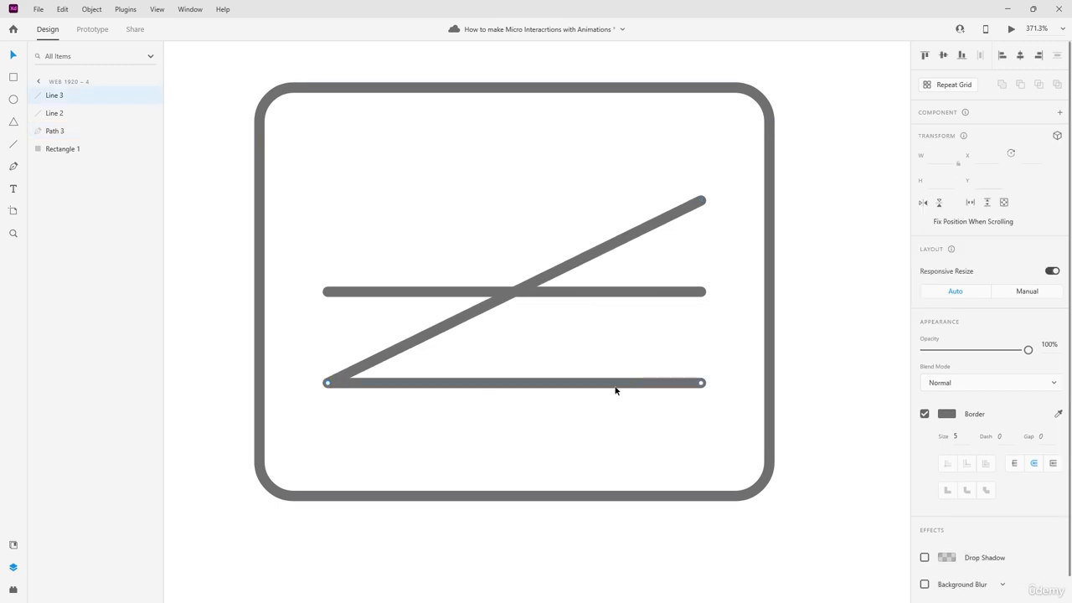
drag(329, 385, 327, 195)
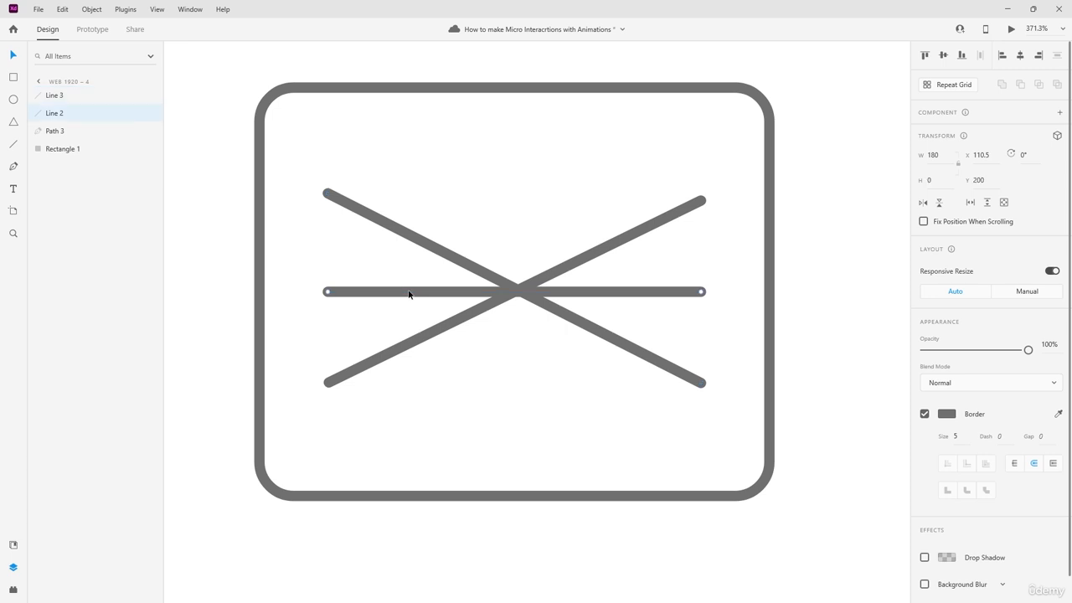
Step: Try shortening the middle line on Web 1920 – 4 to a width of 78 by pulling in both ends
drag(328, 292, 435, 291)
drag(703, 292, 598, 293)
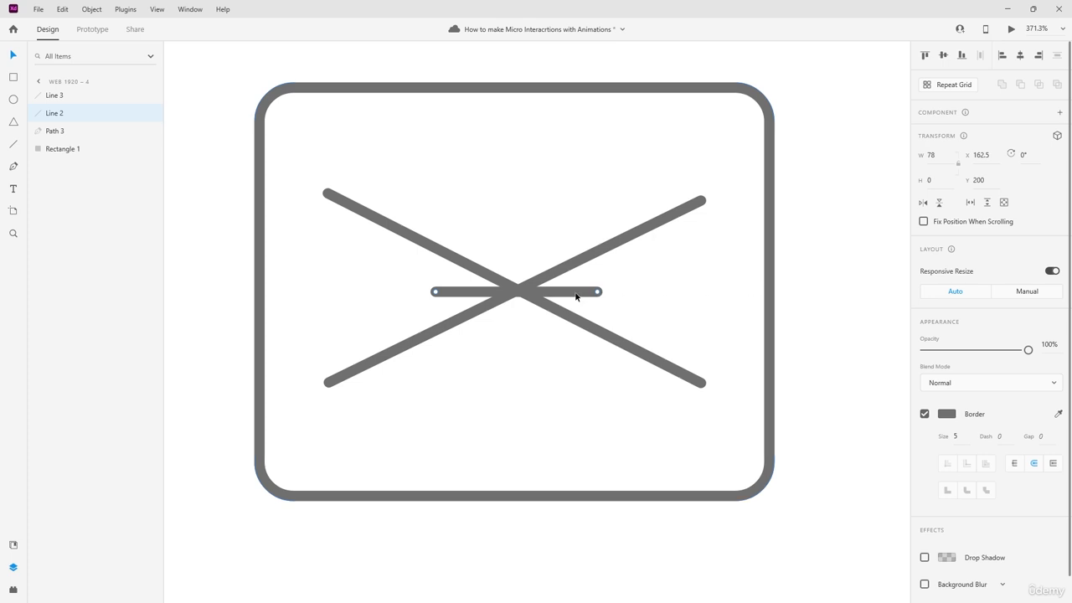
key(ctrl+z)
key(ctrl+z)
Step: Shorten the middle line on Web 1920 – 4 to about a third of its length, keeping it centered on the crossing
drag(327, 291, 453, 288)
click(822, 297)
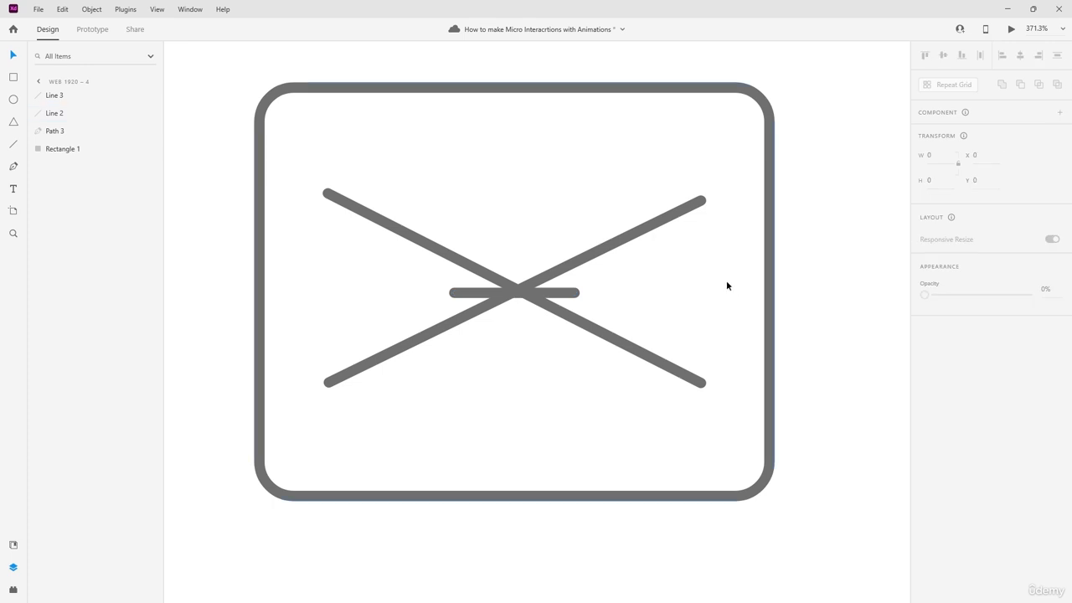
scroll(726, 280, down, 8)
scroll(624, 287, up, 4)
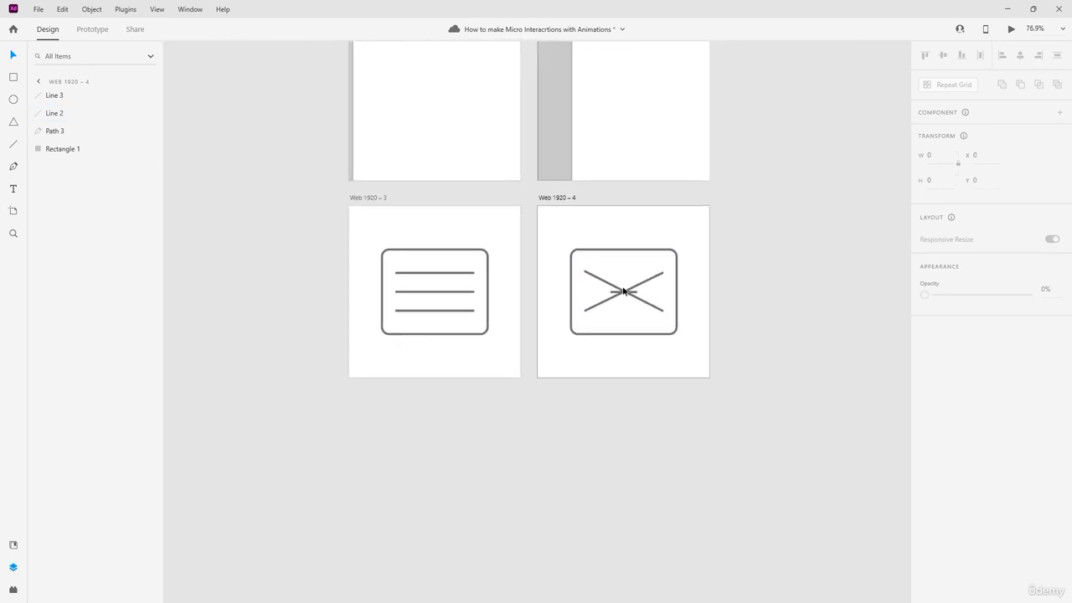
scroll(569, 256, up, 2)
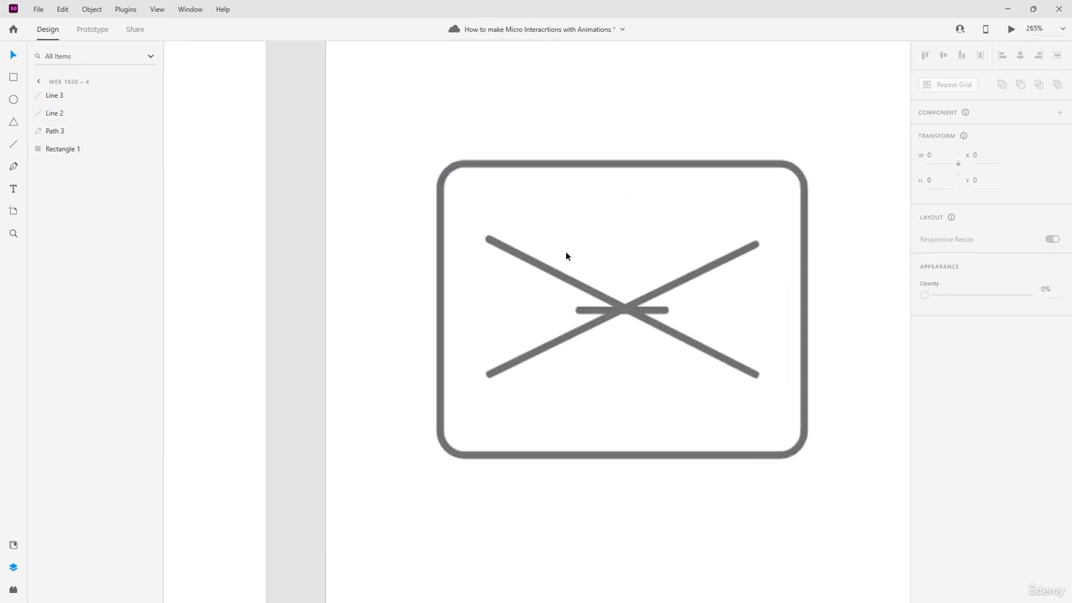
scroll(775, 381, down, 3)
scroll(718, 285, up, 4)
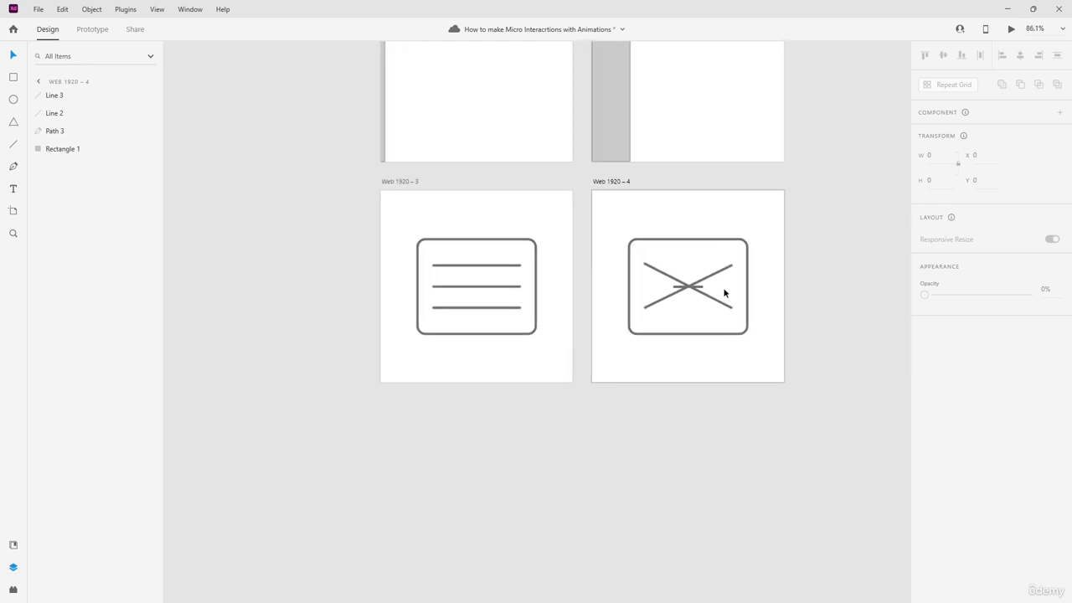
key(ctrl+1)
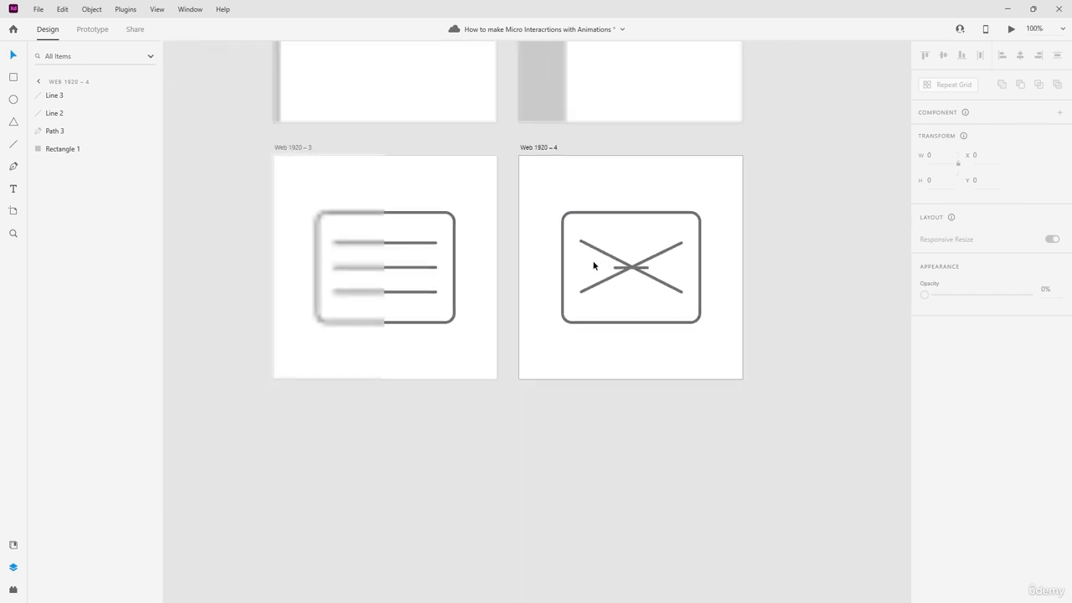
Step: Group the rounded frame and the three lines of the menu icon on Web 1920 – 3
click(93, 29)
click(540, 265)
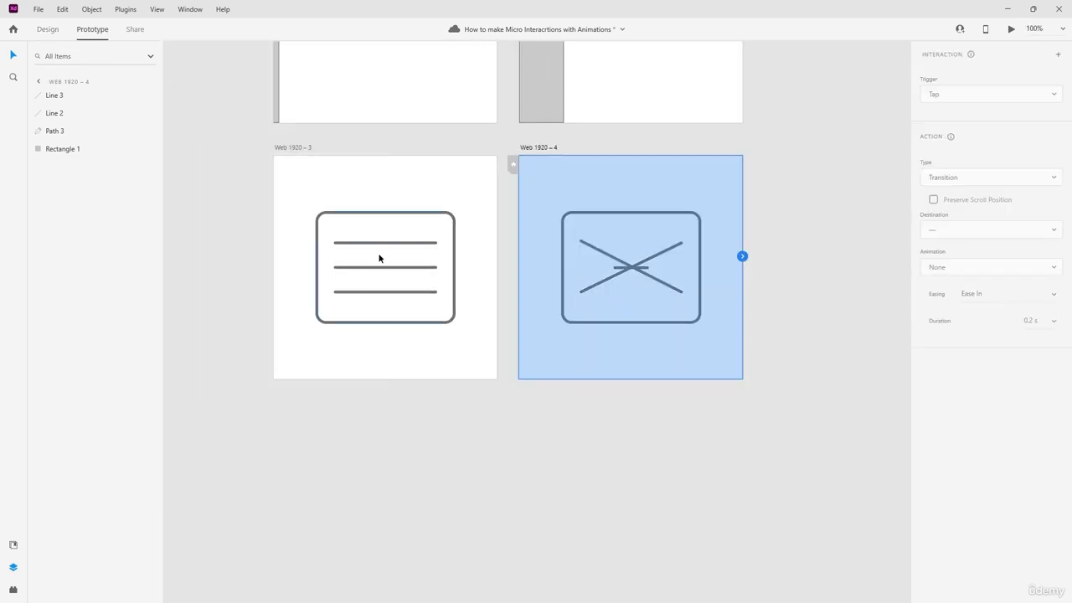
click(281, 408)
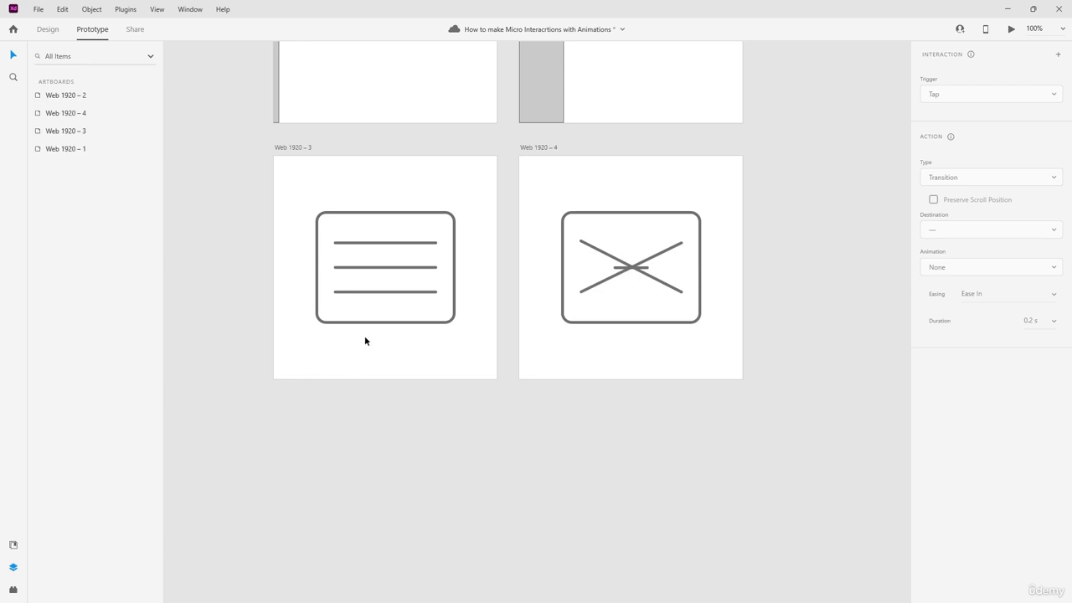
scroll(366, 338, up, 2)
drag(298, 172, 440, 284)
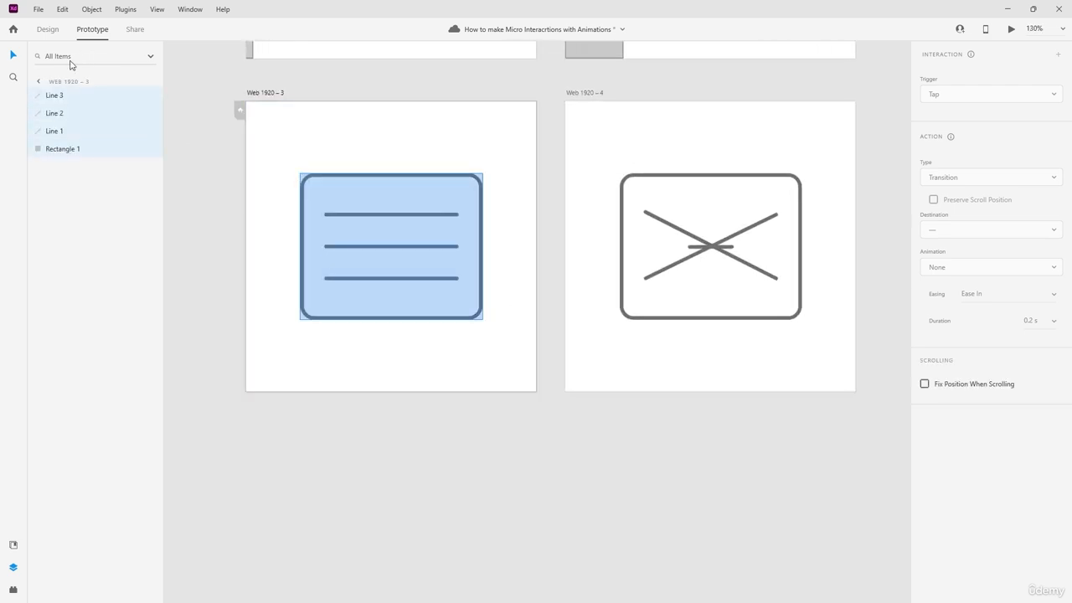
click(37, 31)
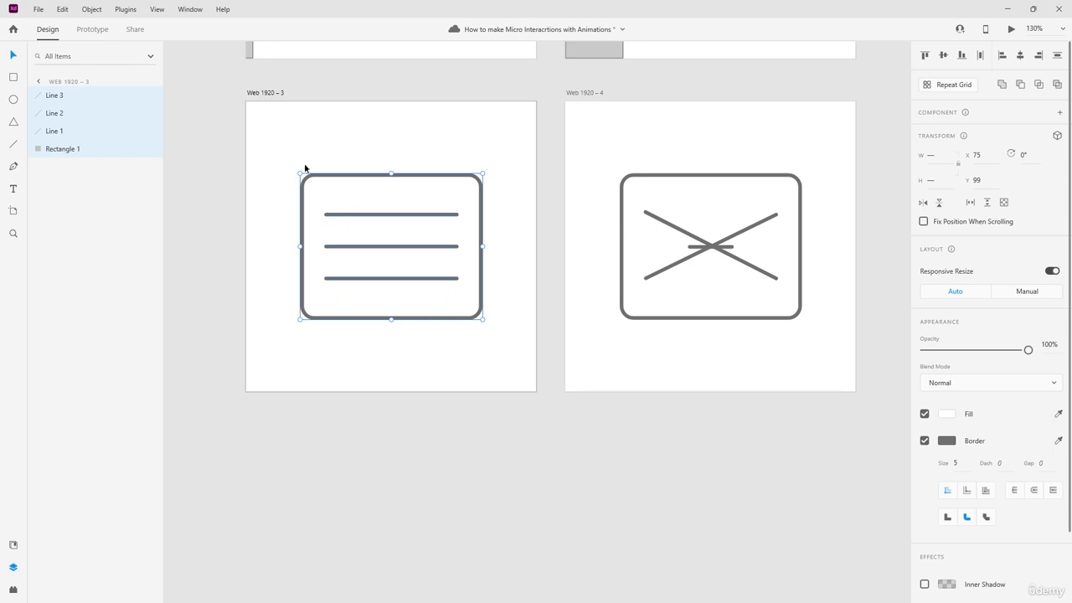
drag(292, 154, 482, 322)
key(ctrl+g)
Step: Group the rounded frame and the crossed lines of the close icon on Web 1920 – 4
click(617, 433)
drag(603, 153, 804, 333)
key(ctrl+g)
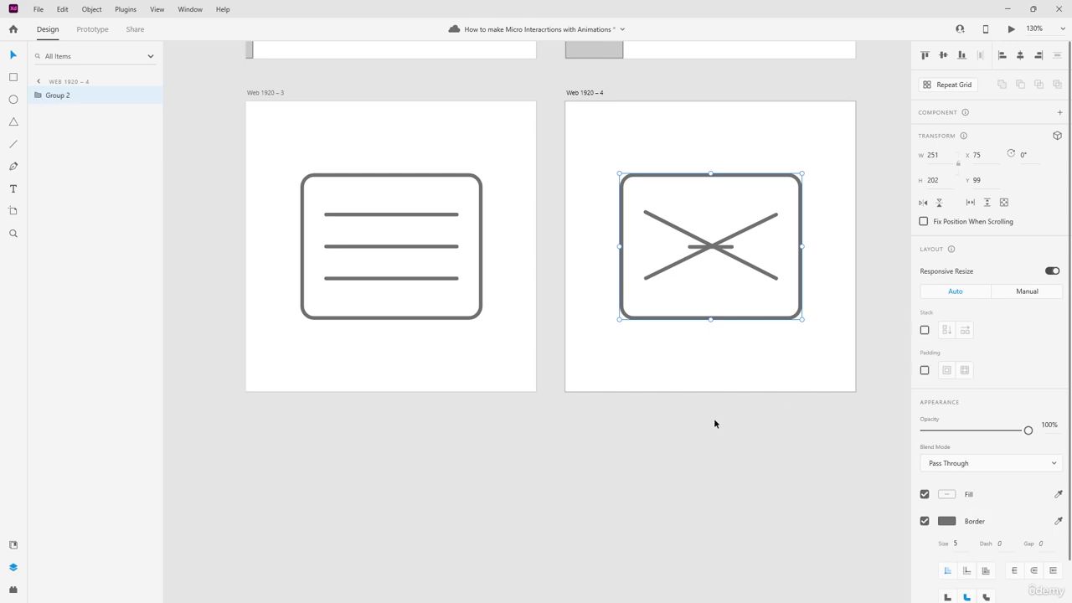
click(714, 417)
Step: Link the grouped icons on Web 1920 – 3 and Web 1920 – 4 to each other's artboard with Tap-triggered Auto-Animate
click(93, 28)
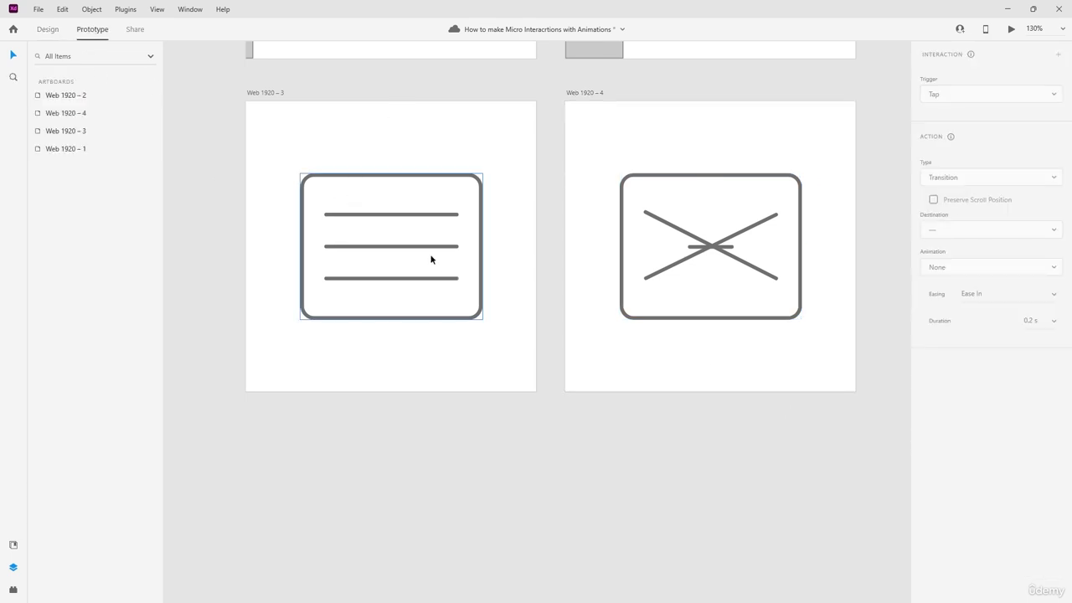
click(434, 257)
drag(485, 252, 587, 335)
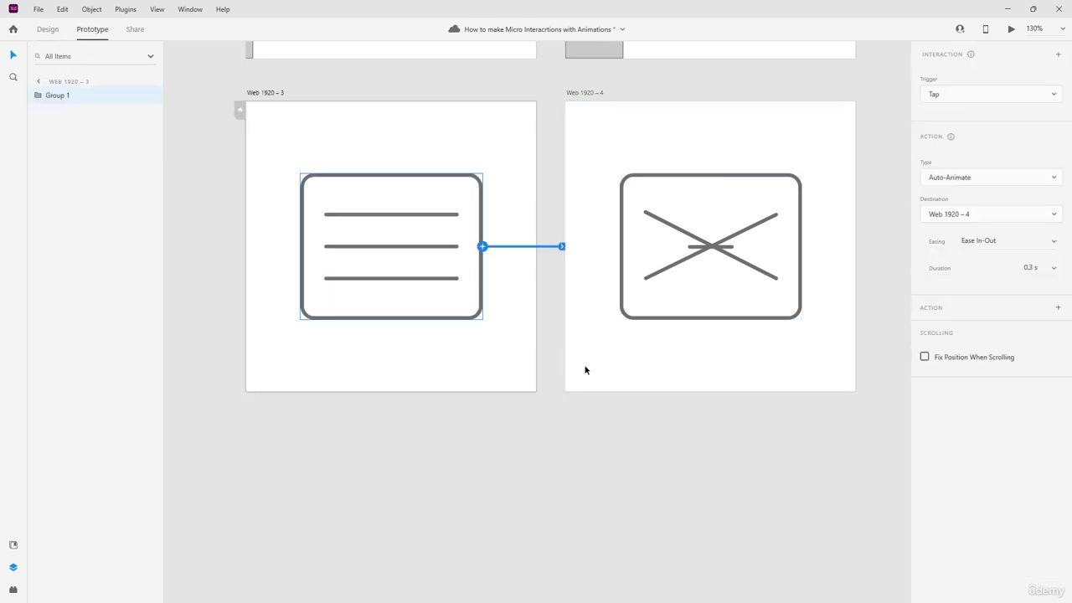
click(699, 256)
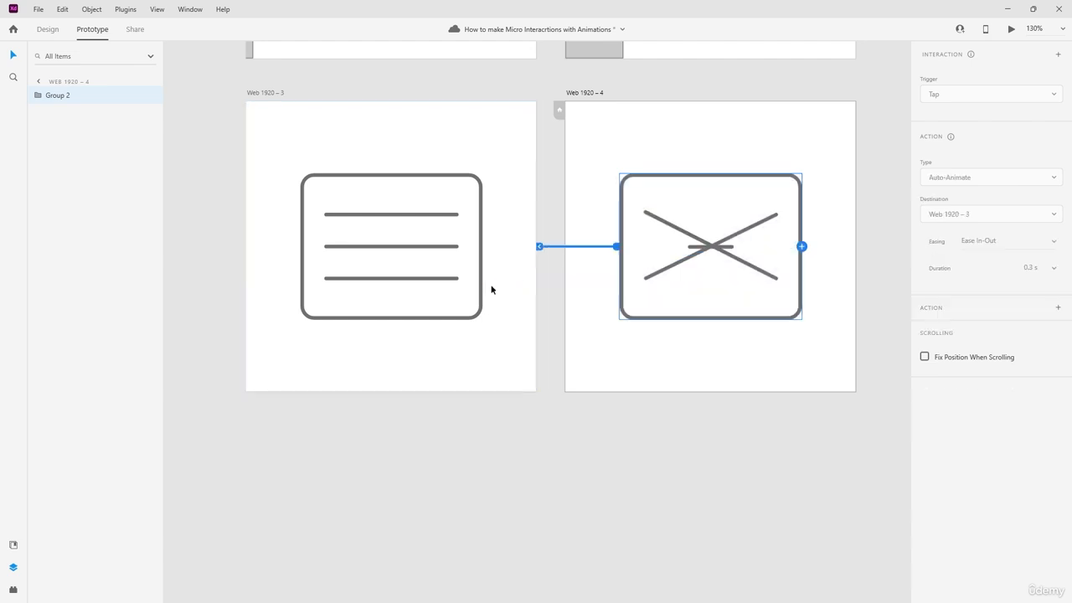
click(438, 257)
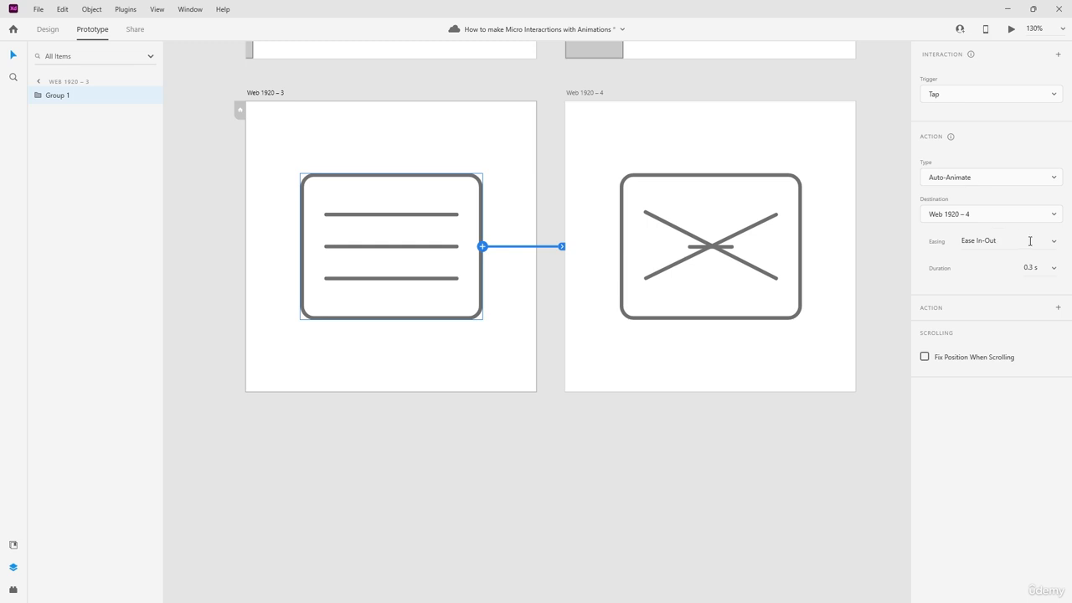
click(816, 156)
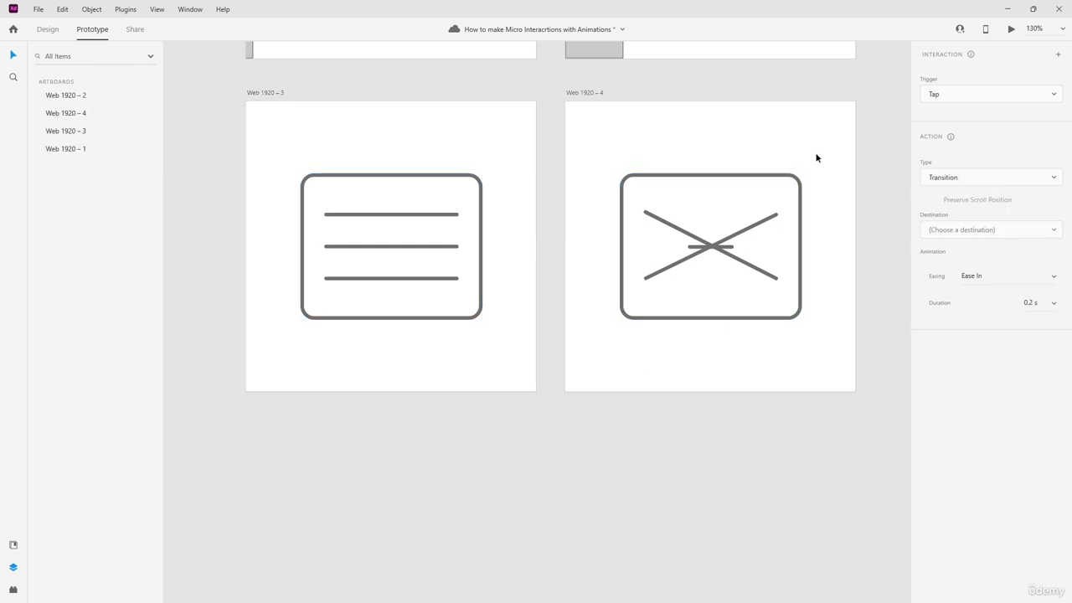
scroll(636, 118, up, 5)
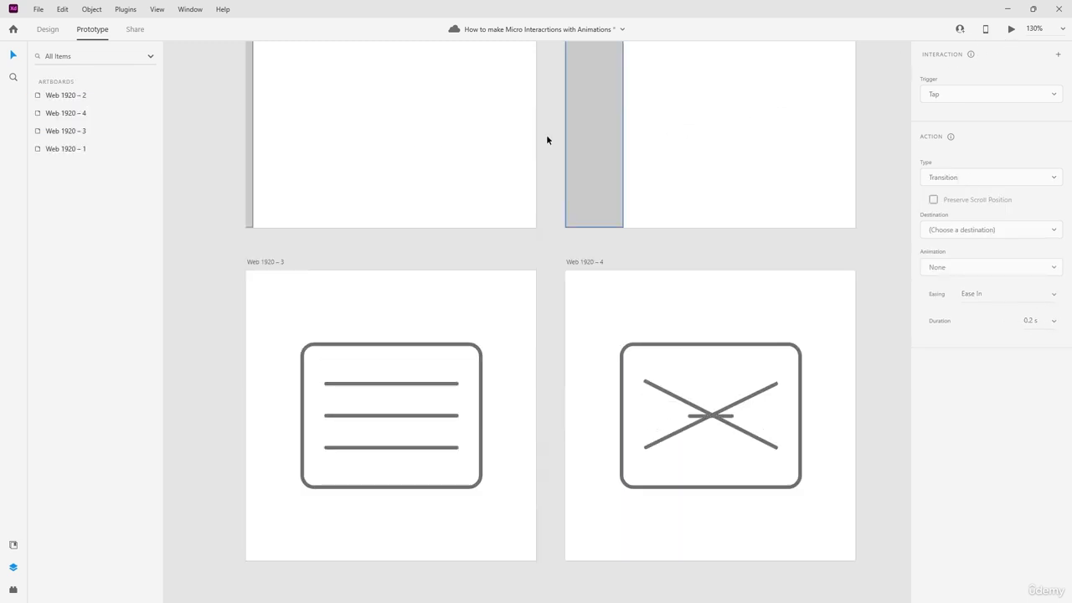
scroll(293, 107, up, 5)
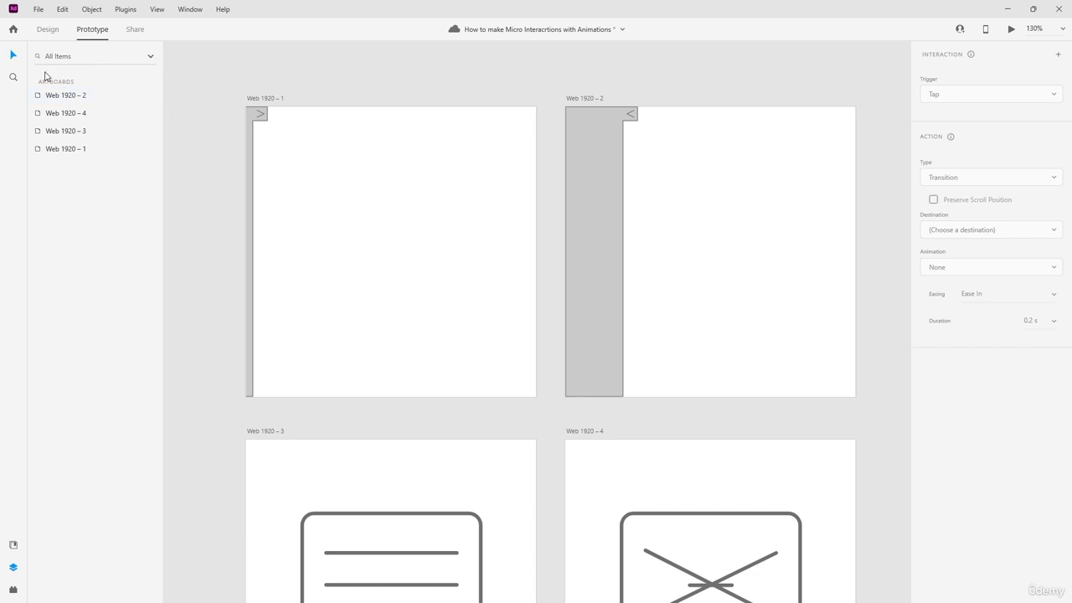
click(47, 37)
click(276, 98)
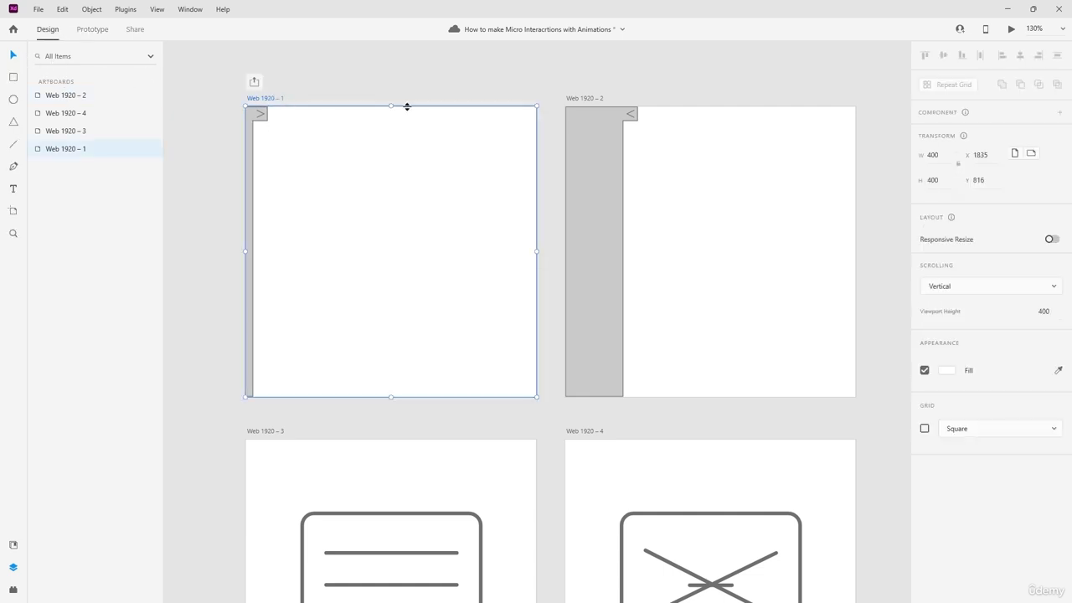
shift+click(594, 101)
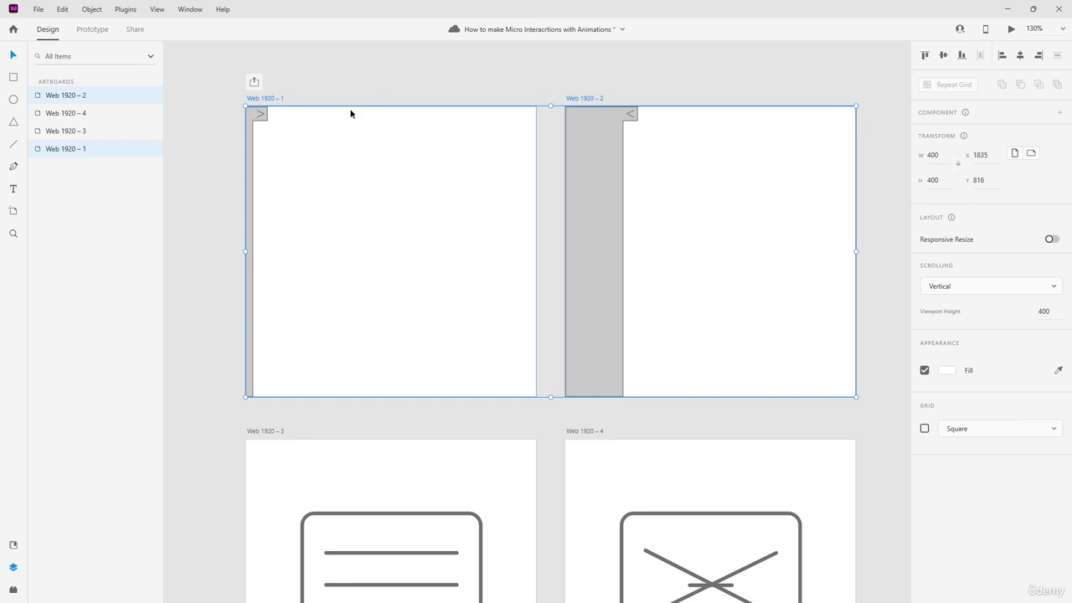
key(Escape)
scroll(433, 115, down, 1)
click(471, 396)
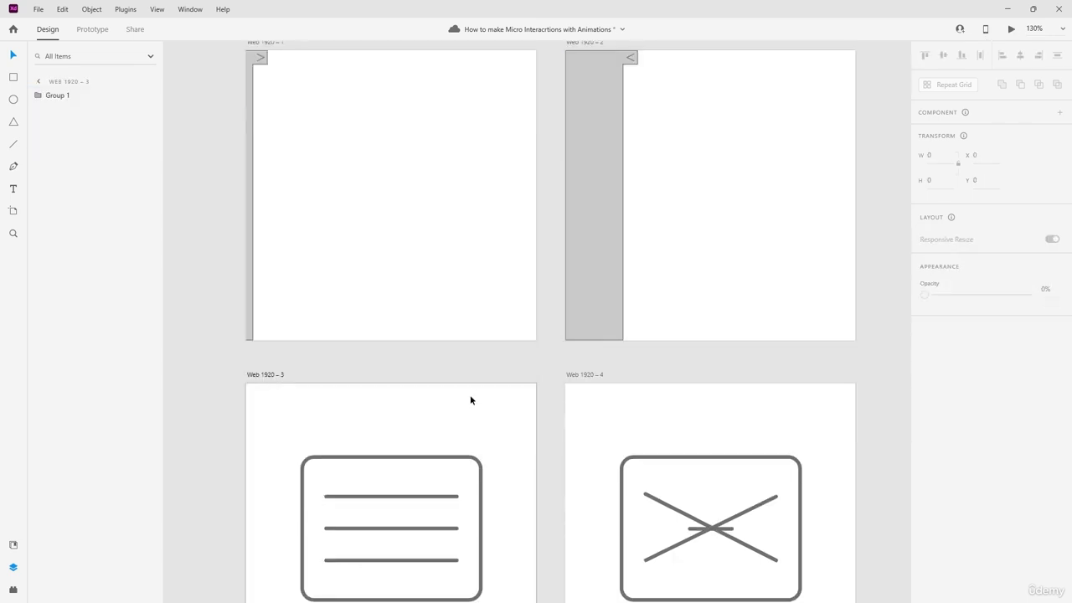
scroll(470, 401, down, 1)
Step: Preview the prototype from Web 1920 – 3 and toggle repeatedly between the menu and close icons
click(268, 261)
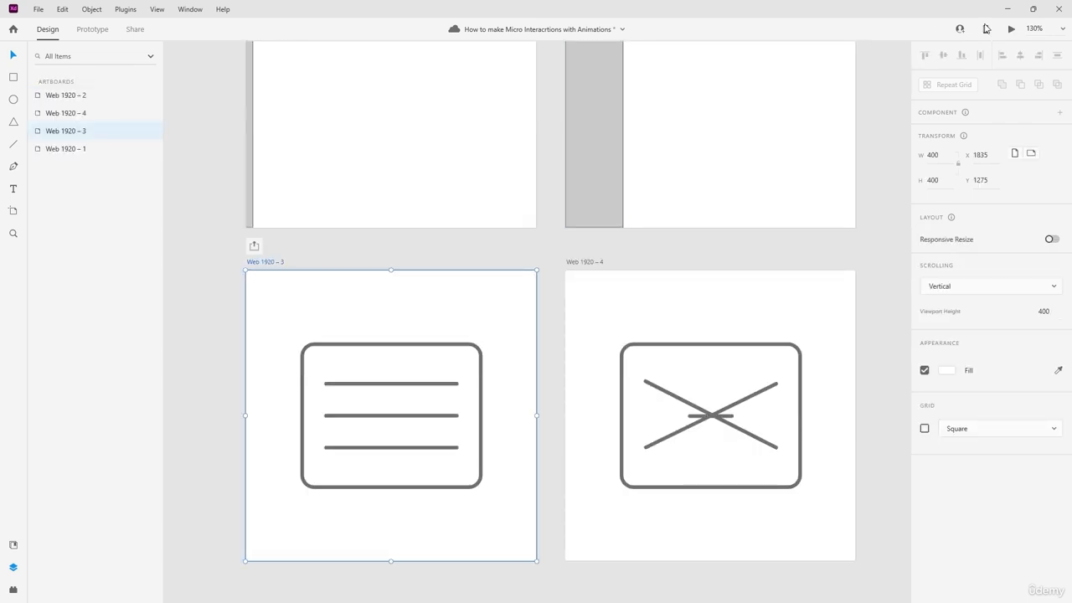
key(ctrl+Return)
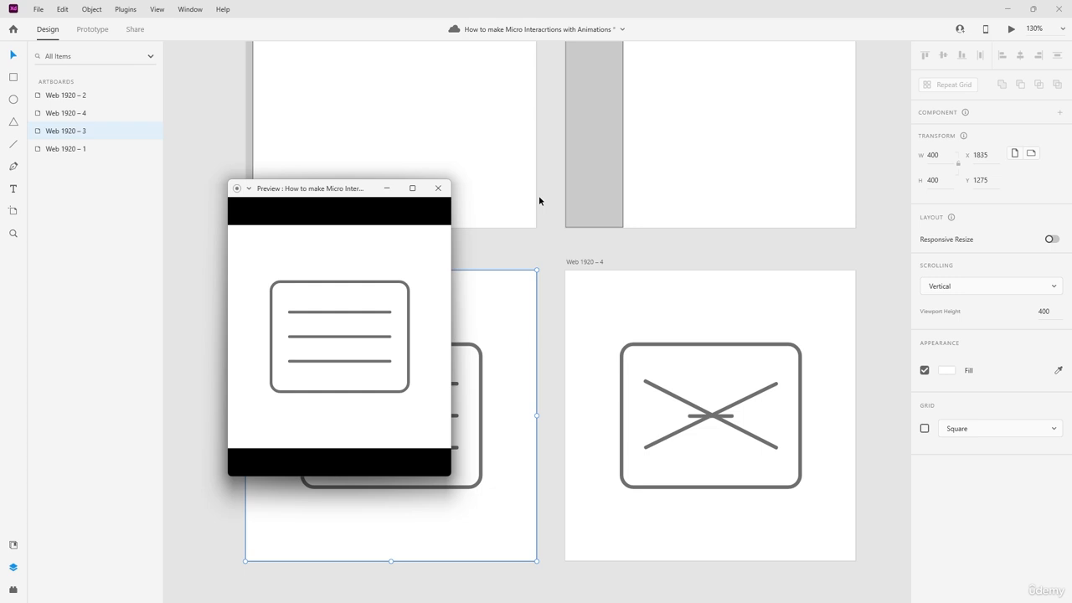
click(341, 338)
click(336, 338)
click(340, 343)
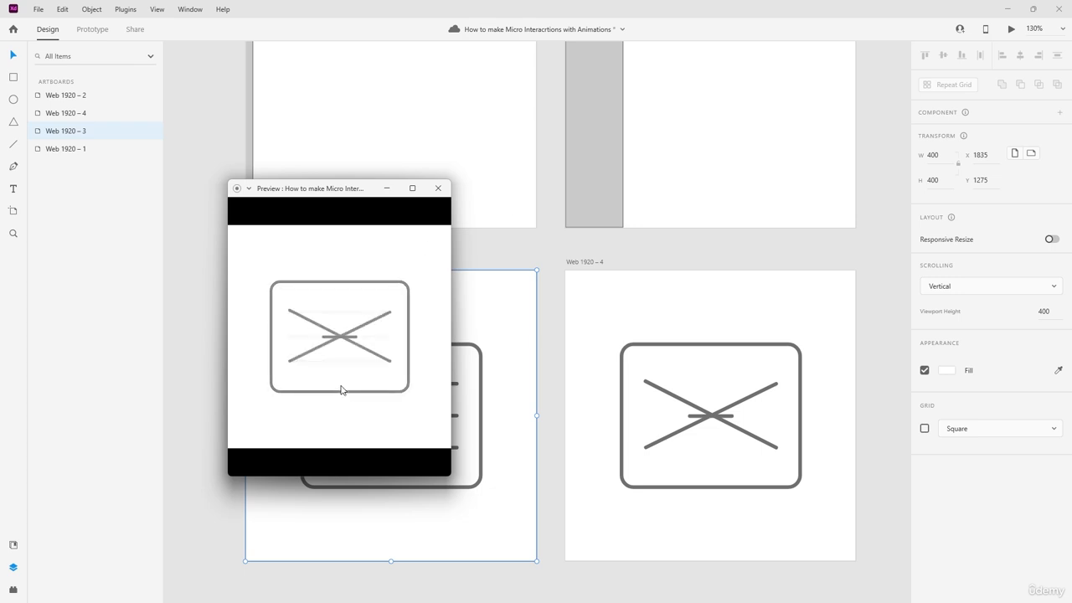
click(340, 348)
click(337, 346)
click(337, 344)
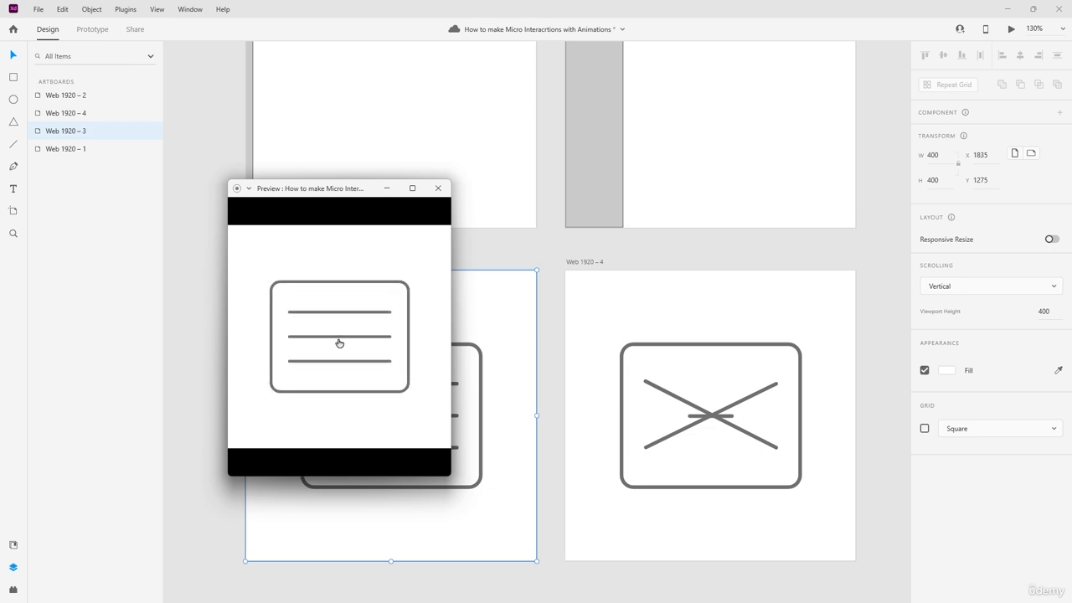
click(338, 348)
click(335, 350)
click(335, 350)
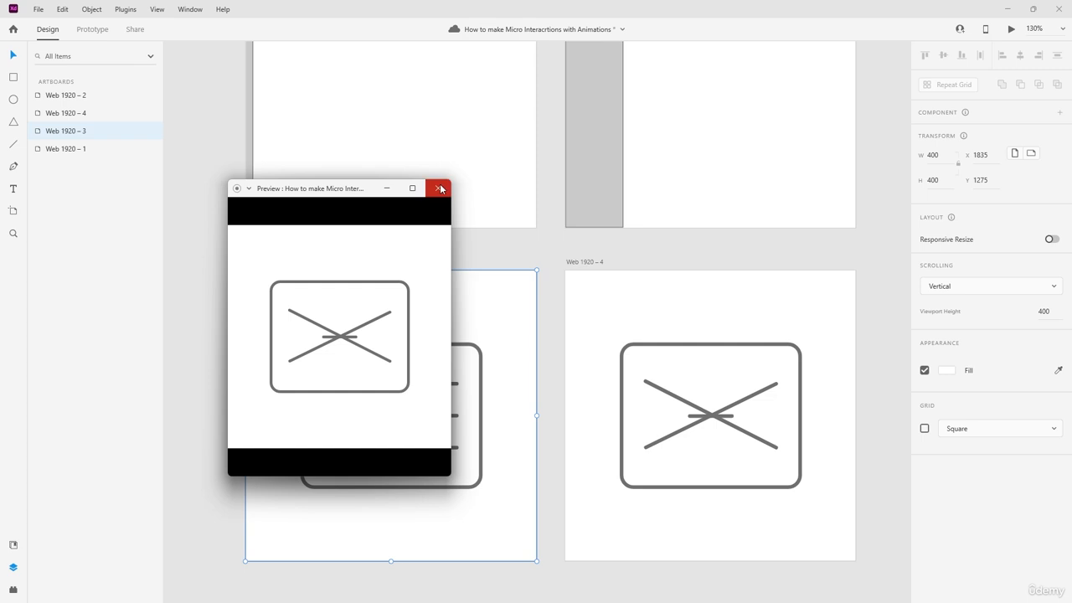
click(438, 187)
Step: Set the easing to Bounce for the icon interactions on both Web 1920 – 3 and Web 1920 – 4
click(92, 29)
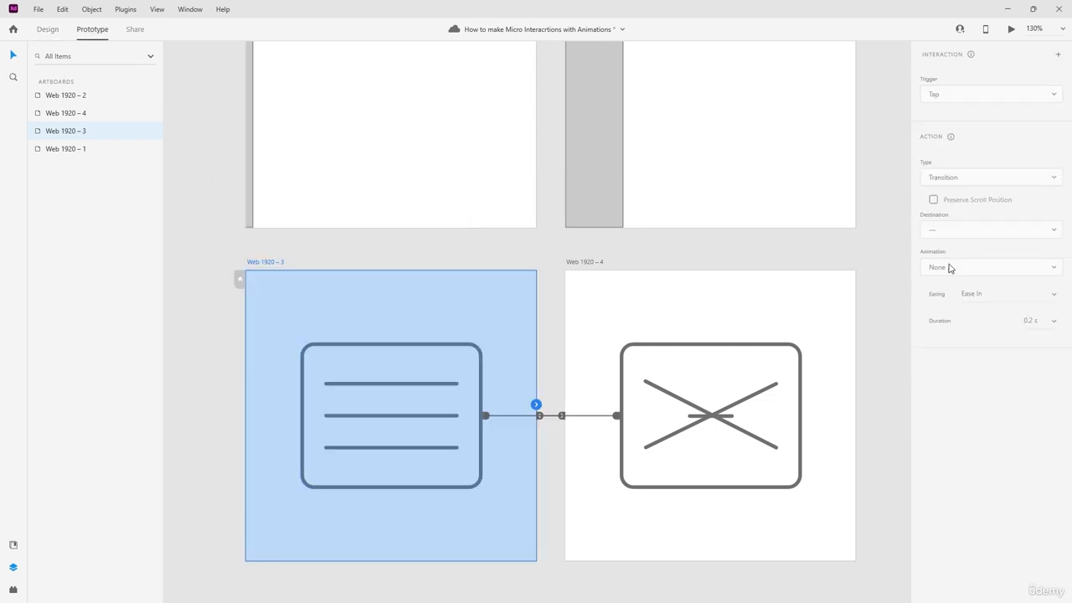
click(465, 415)
click(1057, 243)
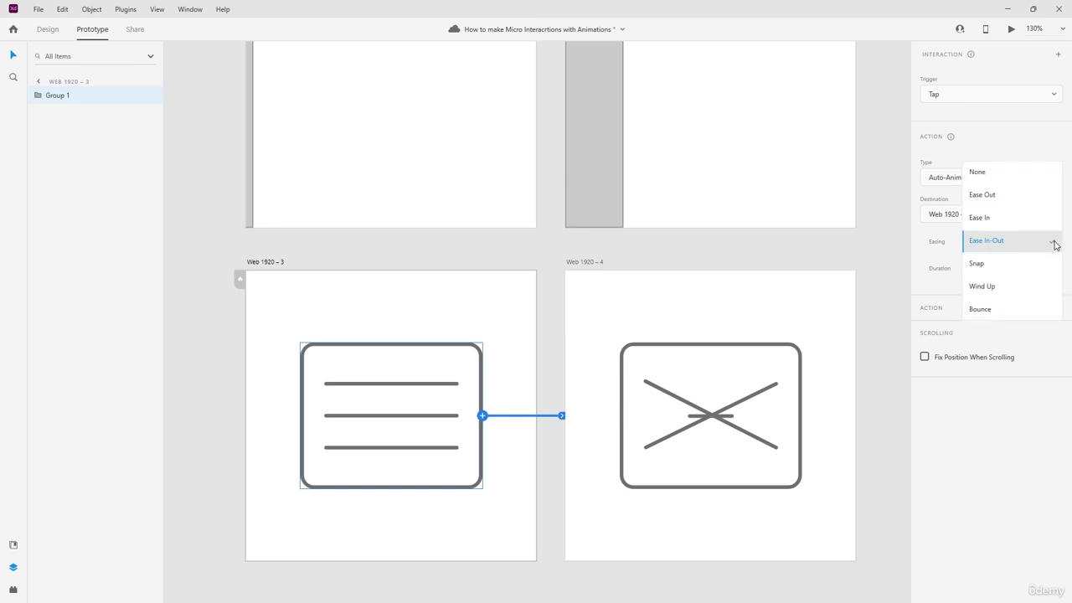
click(997, 308)
click(753, 396)
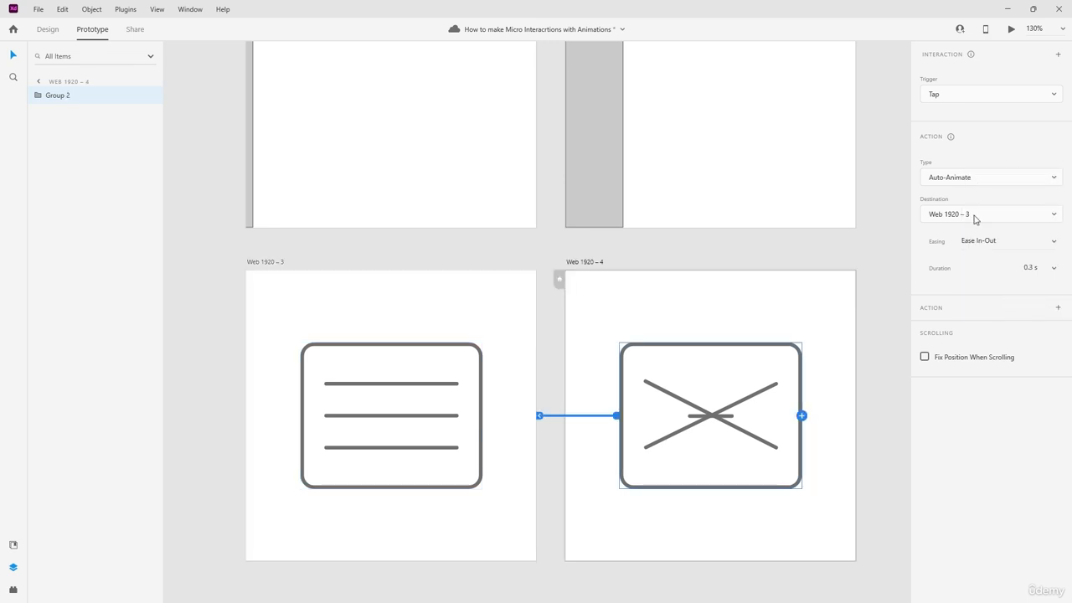
click(1053, 242)
click(993, 309)
Step: Preview the Bounce easing by toggling repeatedly between the close and menu icons
click(1012, 28)
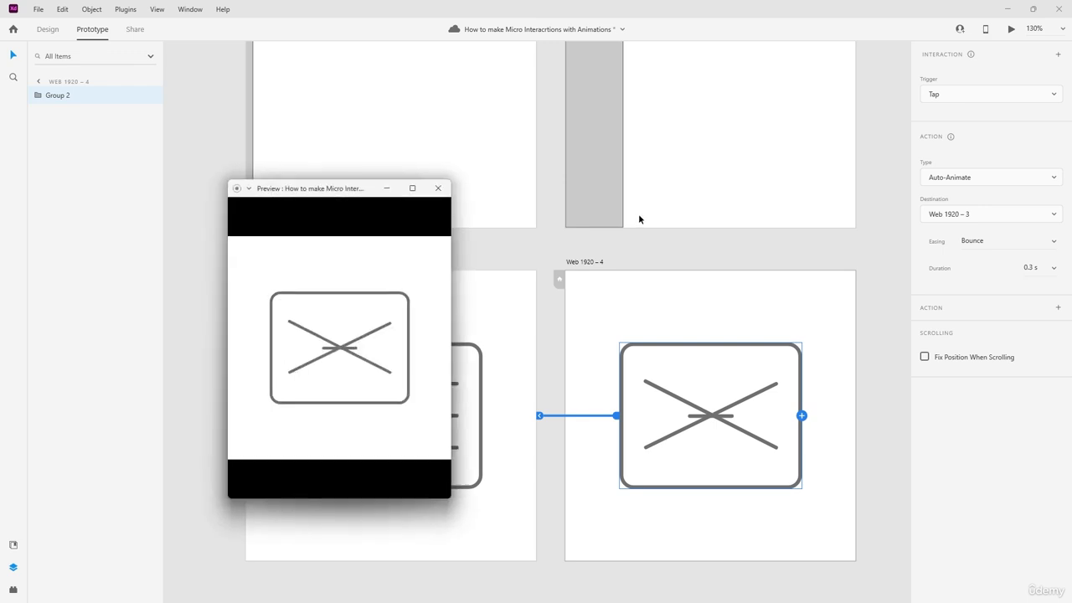
click(350, 343)
click(350, 369)
click(348, 381)
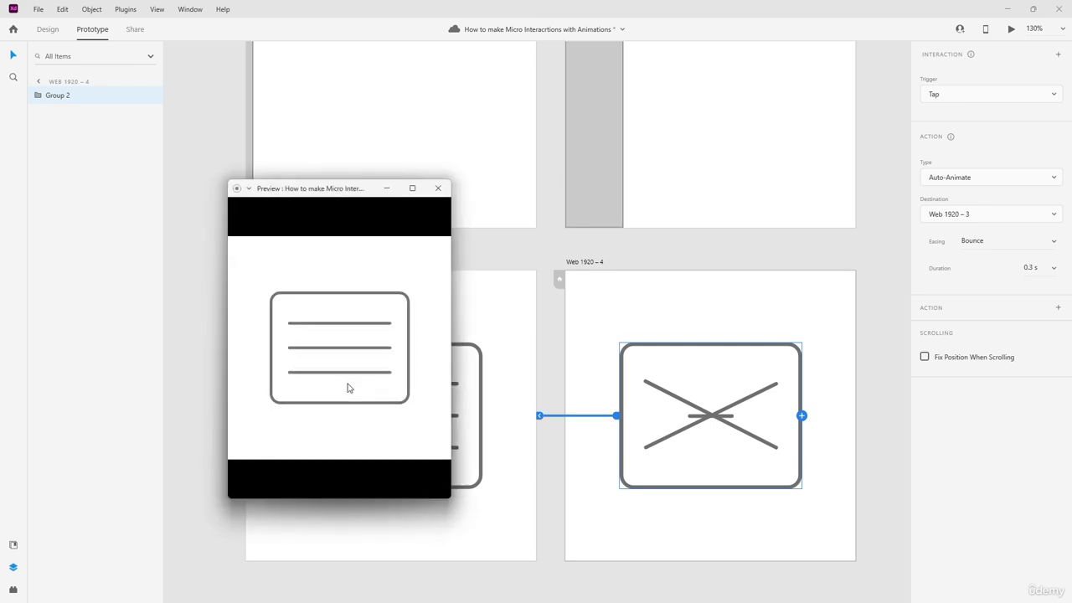
click(345, 387)
click(347, 371)
click(880, 343)
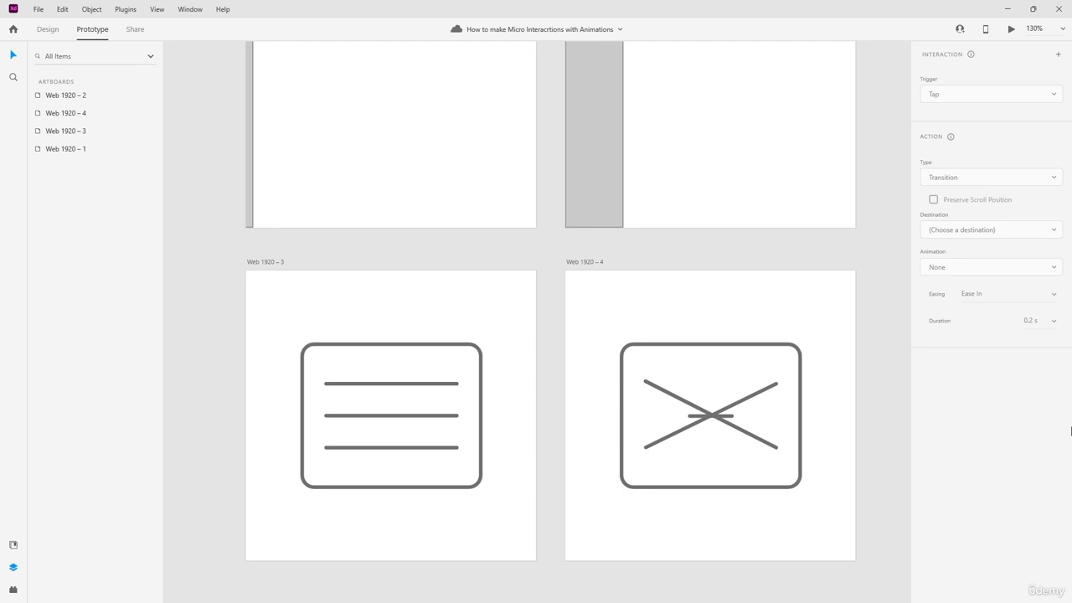
Step: Ungroup the framed three-line menu icon on Web 1920 – 3
click(48, 30)
click(300, 405)
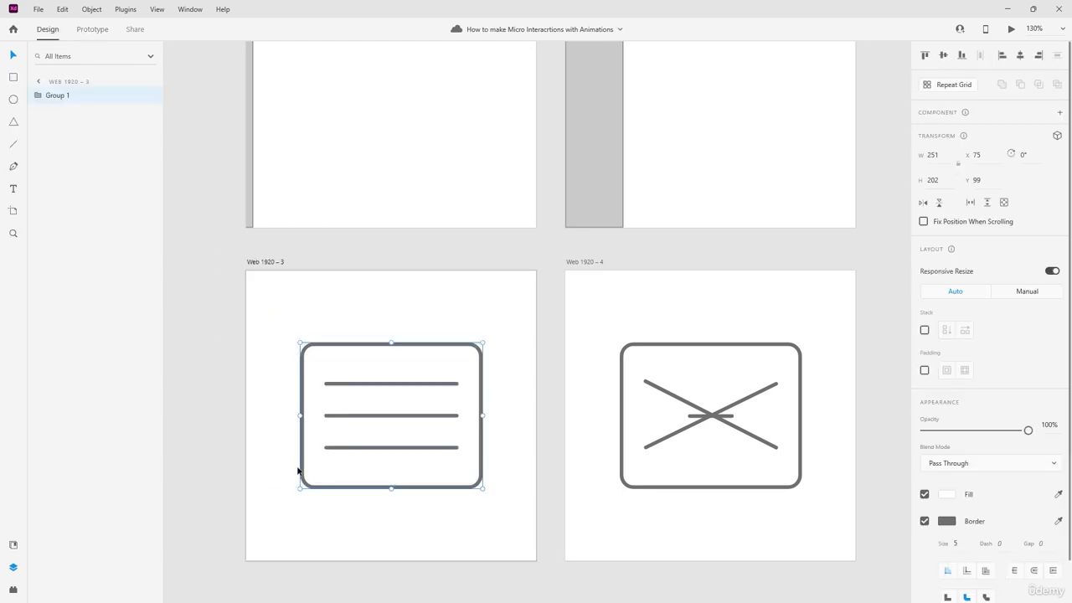
key(ctrl+shift+g)
click(385, 517)
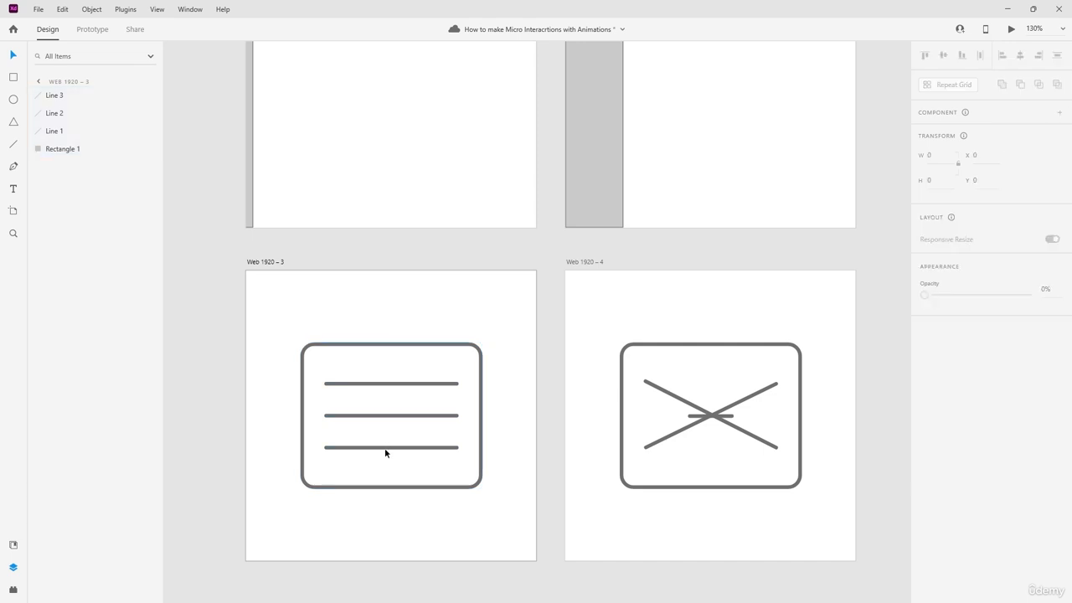
click(385, 453)
double_click(387, 448)
key(Escape)
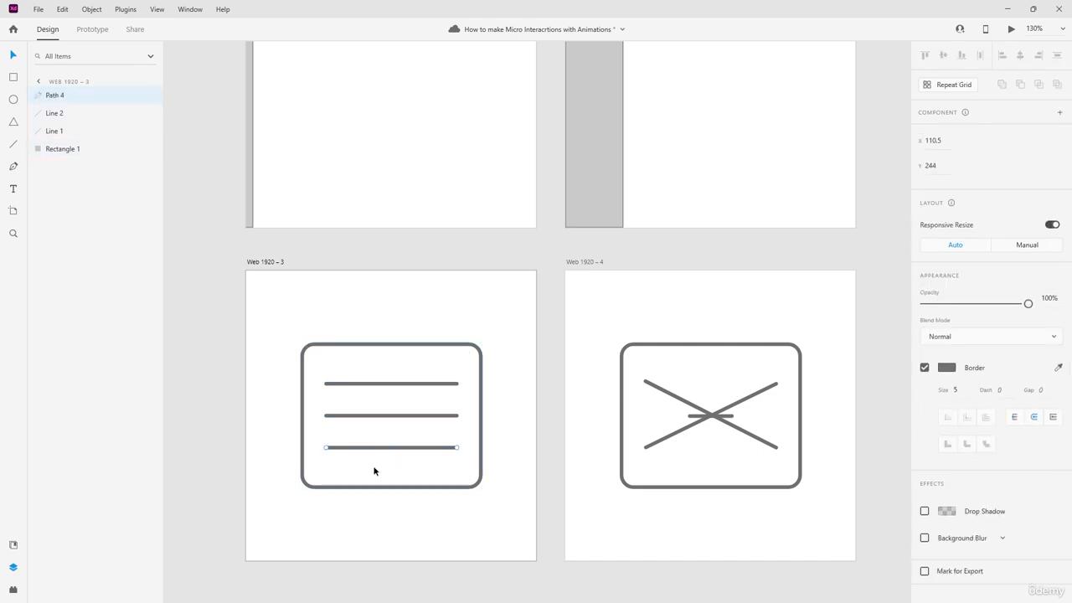
key(Escape)
drag(367, 471, 327, 463)
key(ctrl+z)
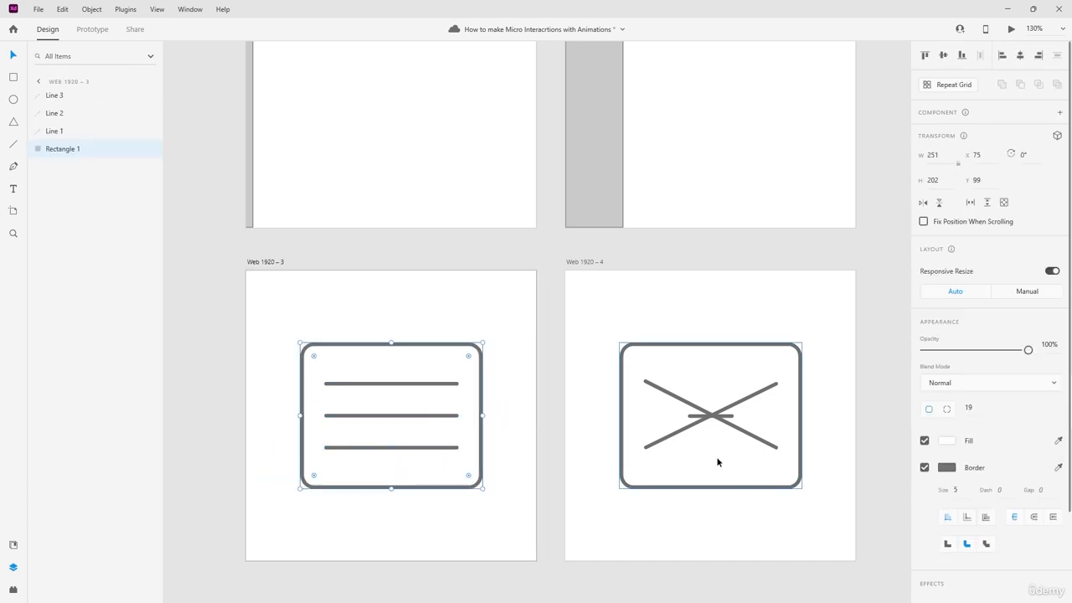
Step: Ungroup the framed close icon on Web 1920 – 4
drag(814, 308, 597, 507)
key(ctrl+shift+g)
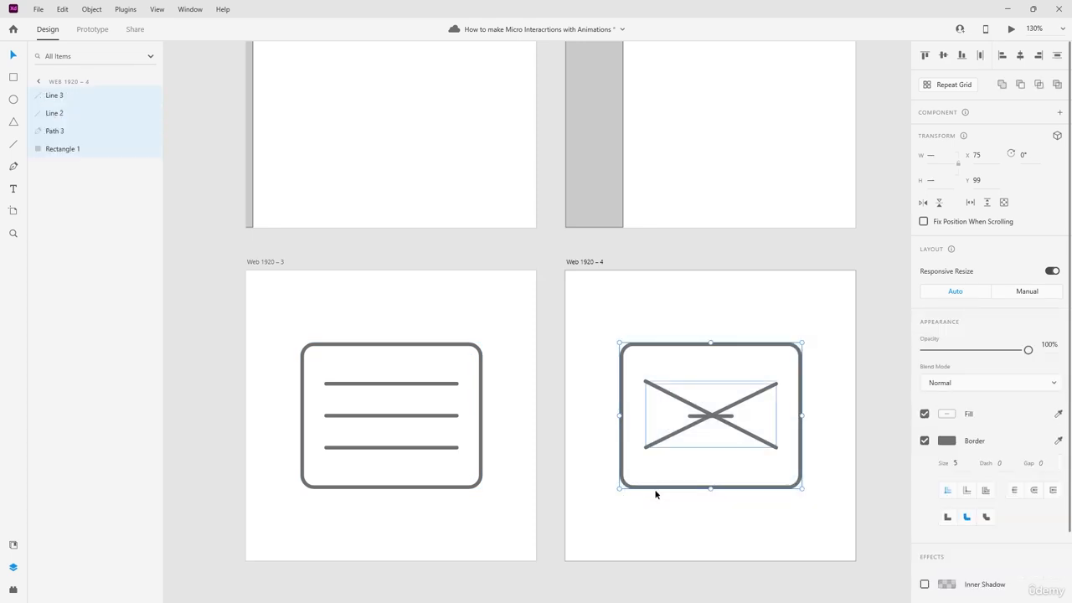
click(546, 279)
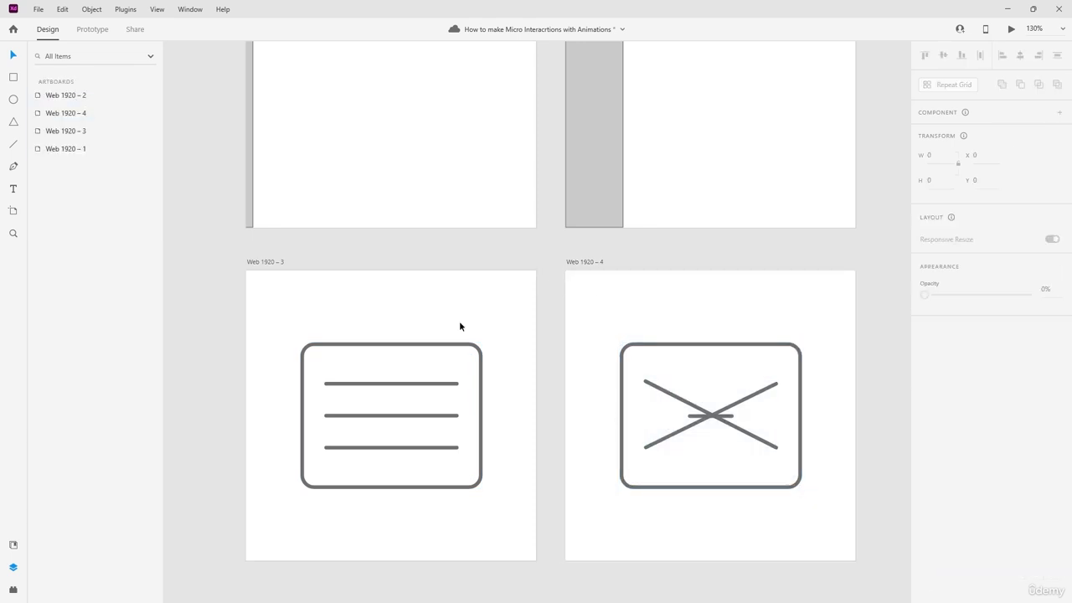
Step: Preview the ungrouped menu icon on the Web 1920 – 3 artboard
click(1011, 30)
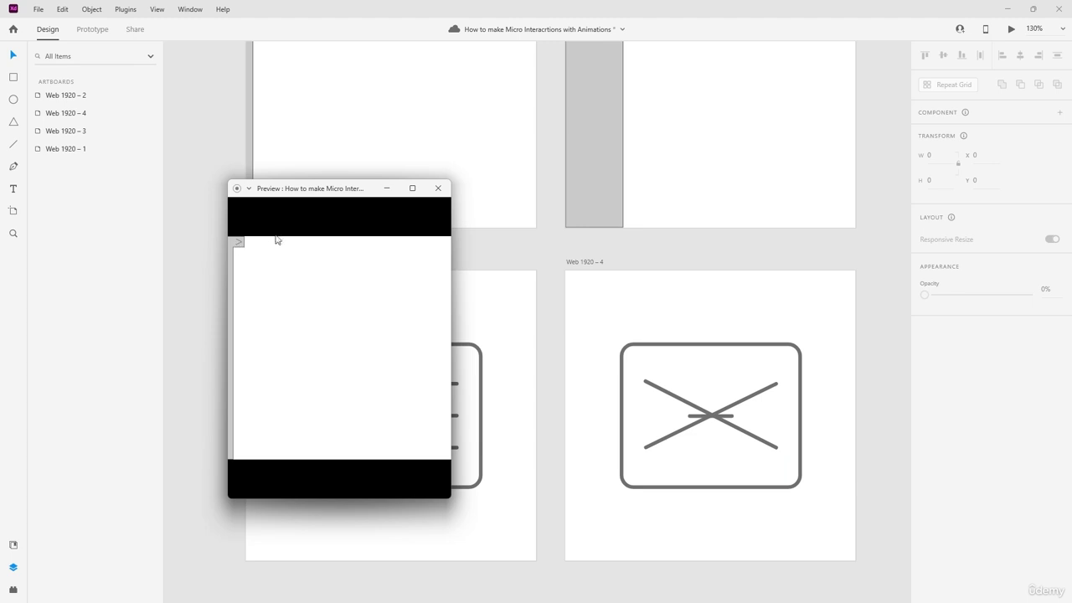
click(438, 188)
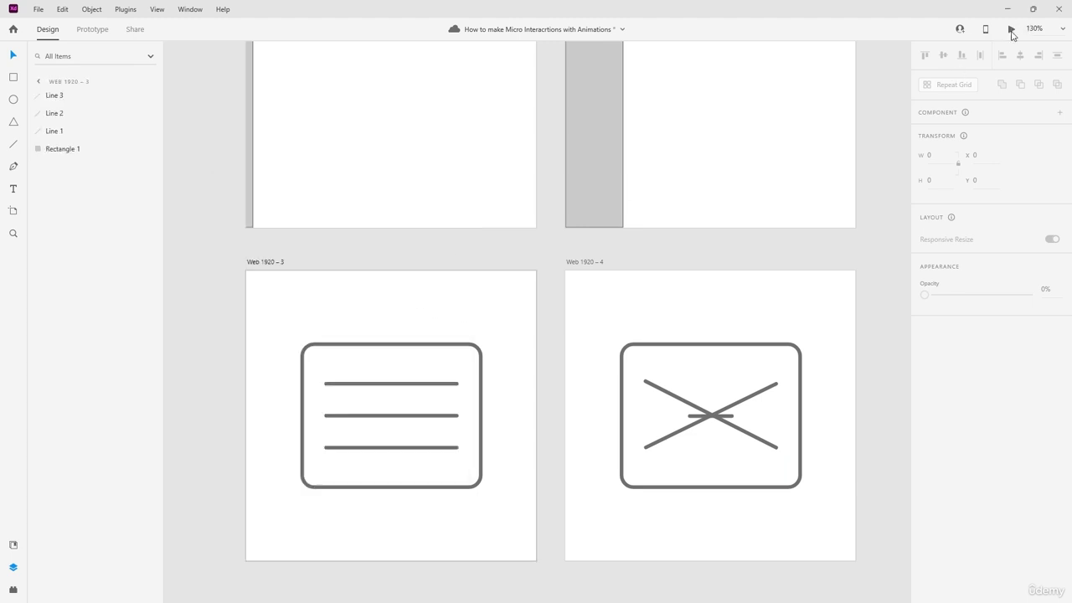
key(ctrl+Return)
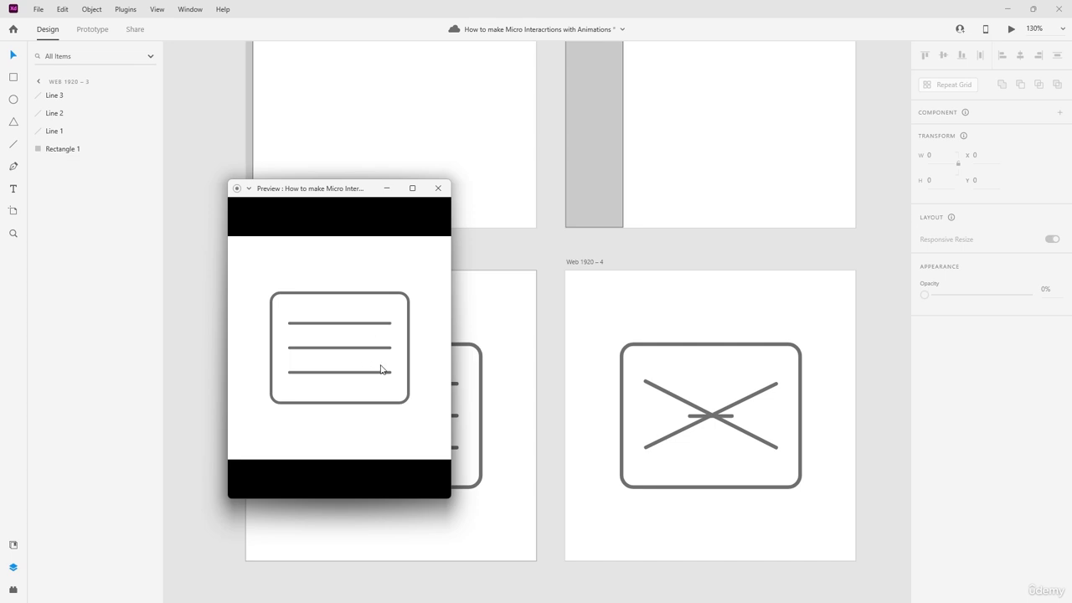
click(438, 188)
Step: Link the menu icon's frame on Web 1920 – 3 to Web 1920 – 4 with a tap-triggered Auto-Animate using Ease In-Out easing
click(88, 30)
click(394, 369)
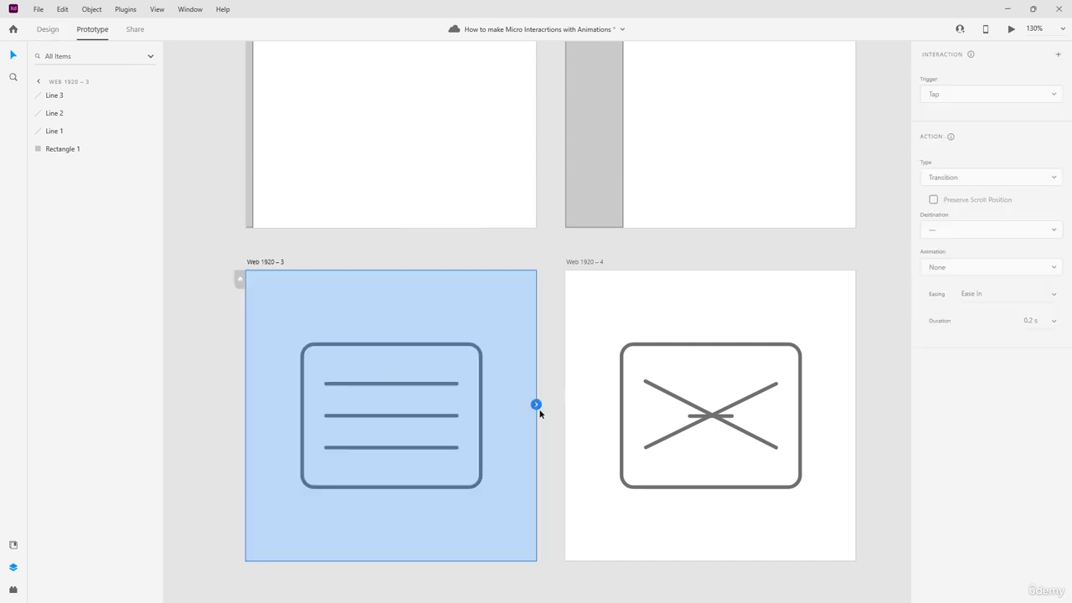
click(557, 354)
click(405, 408)
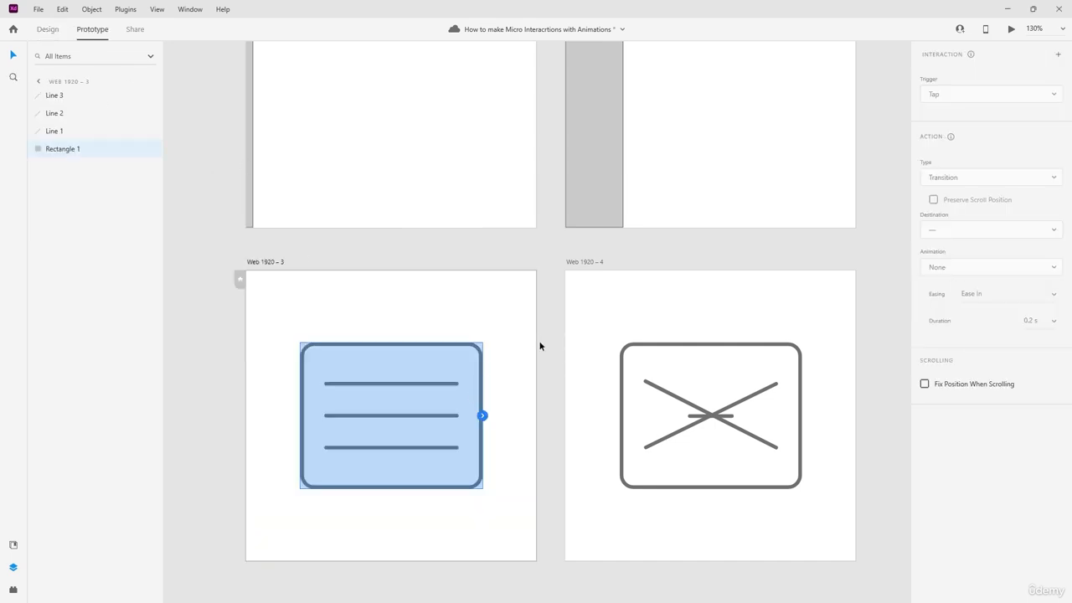
click(539, 346)
click(410, 386)
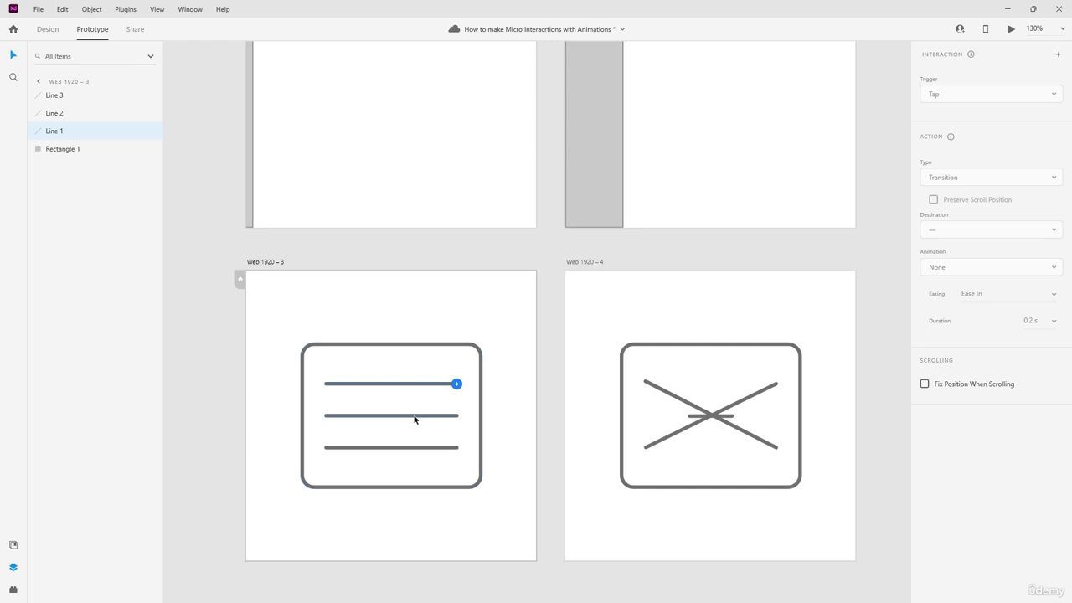
shift+click(414, 420)
click(430, 433)
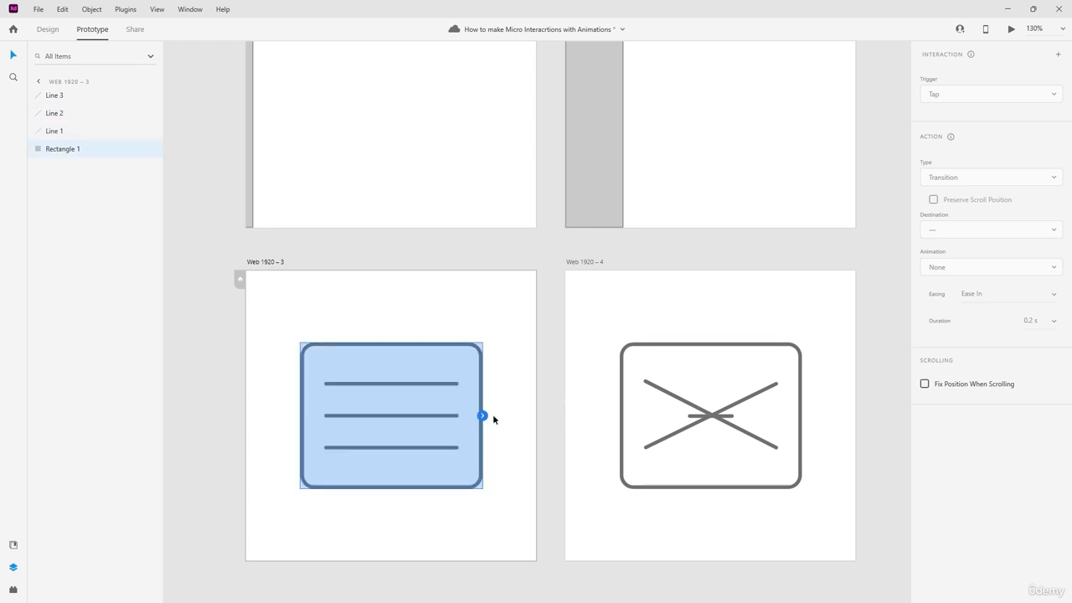
drag(483, 416, 606, 484)
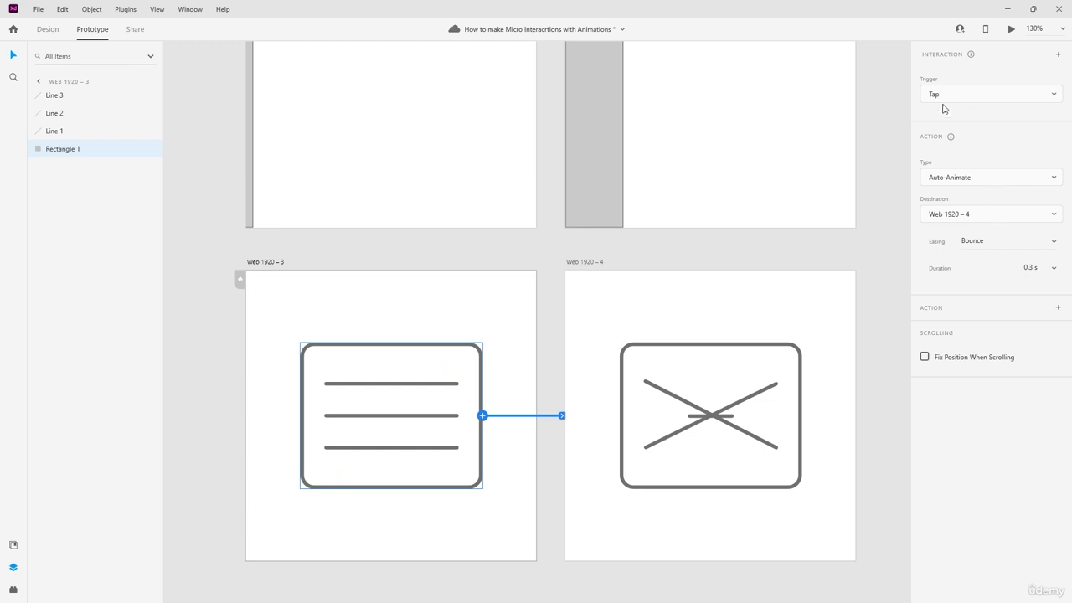
click(1055, 243)
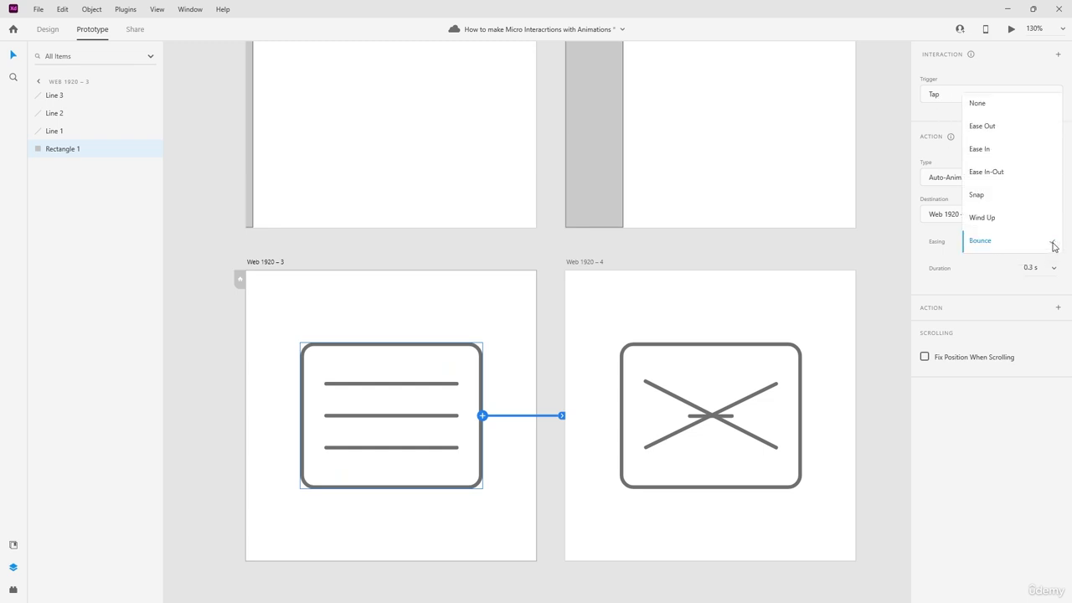
click(998, 181)
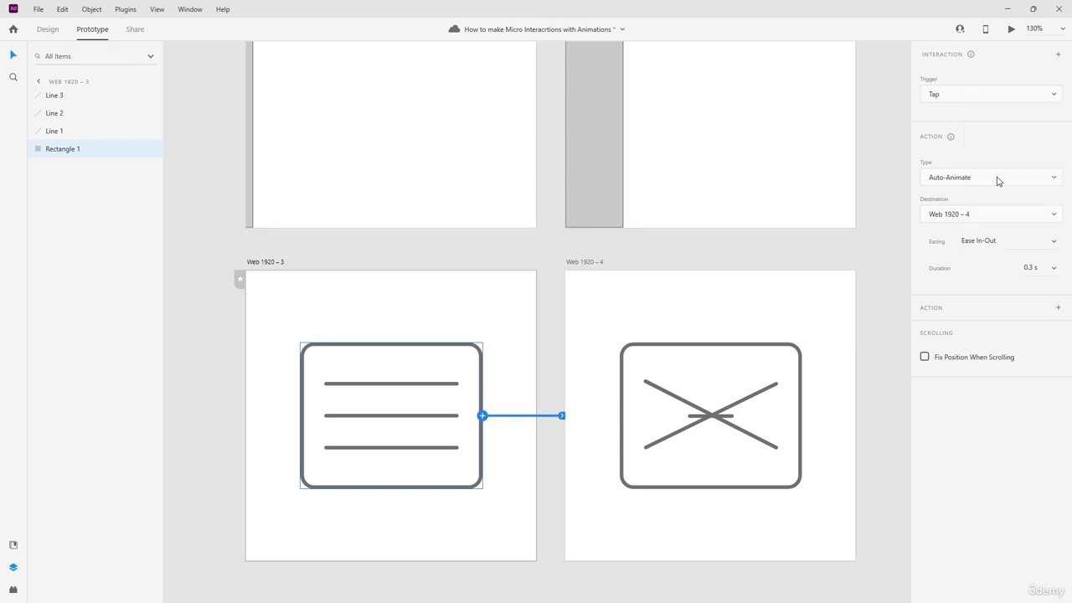
Step: Link the close icon's frame on Web 1920 – 4 back to Web 1920 – 3 as an Auto-Animate tap interaction
click(638, 415)
drag(802, 417, 519, 432)
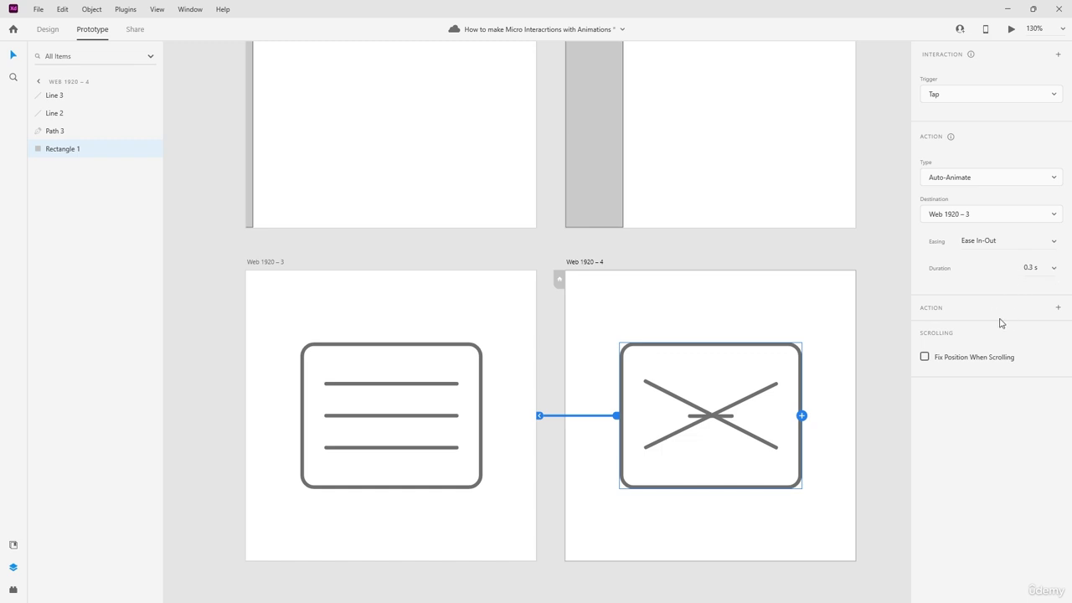
click(875, 249)
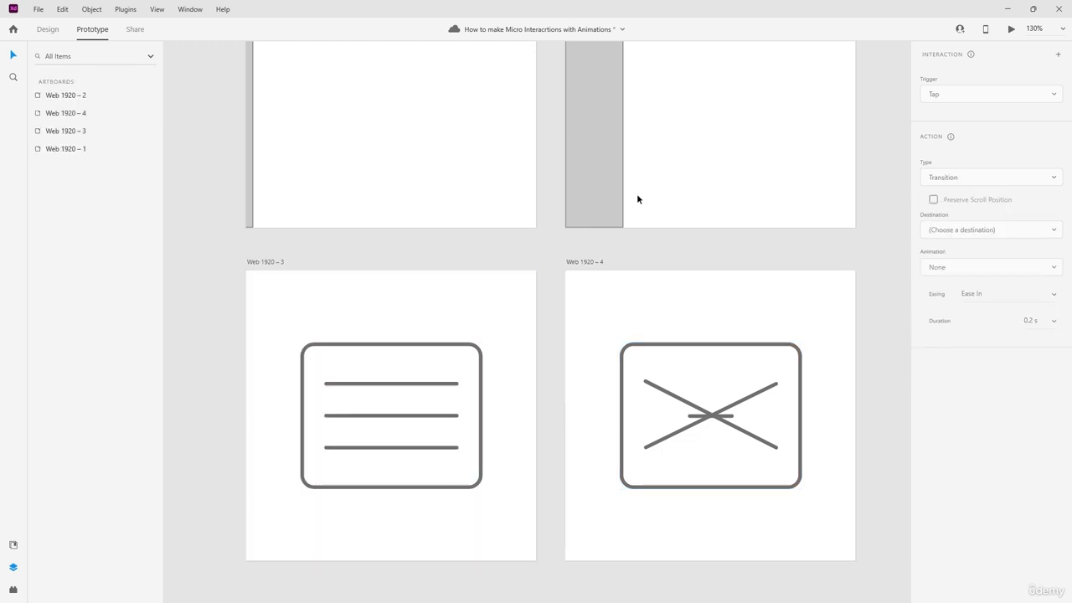
Step: Preview the Ease In-Out transition from Web 1920 – 3 by toggling repeatedly between the menu and close icons
click(1010, 29)
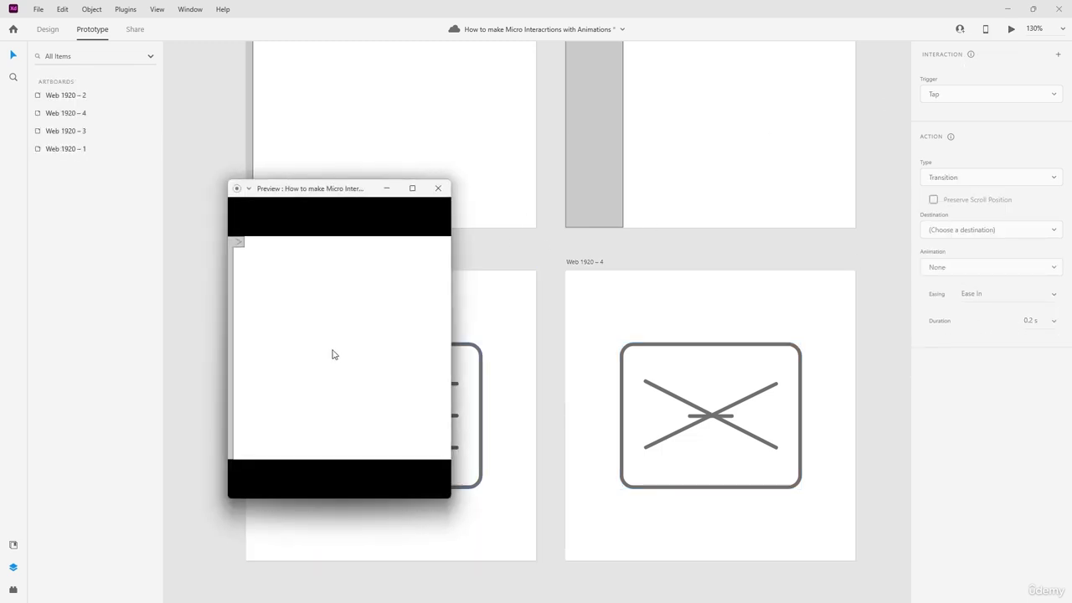
click(386, 189)
click(49, 33)
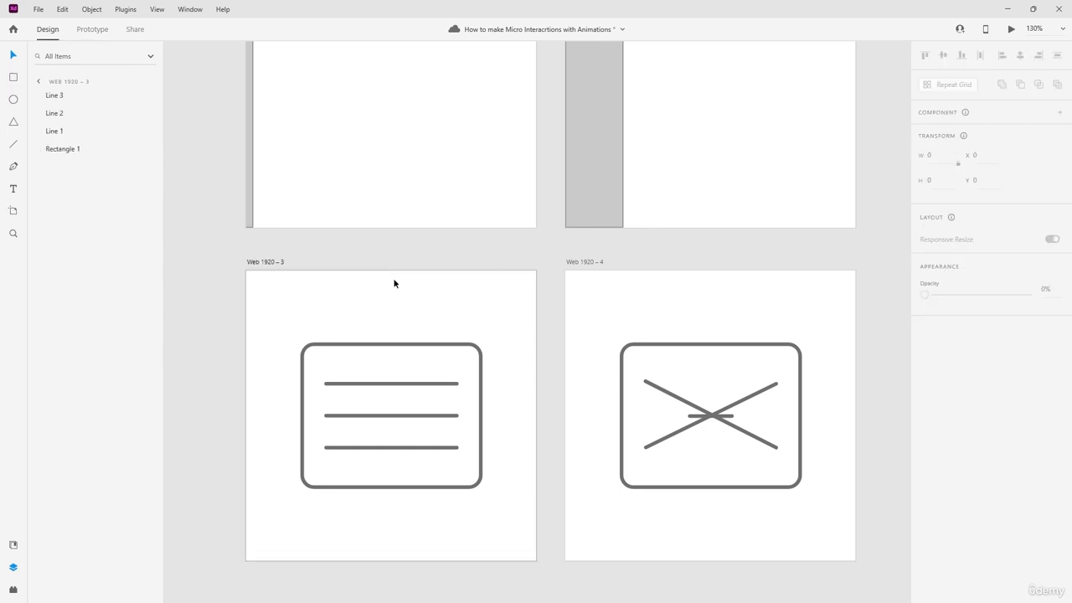
click(1010, 30)
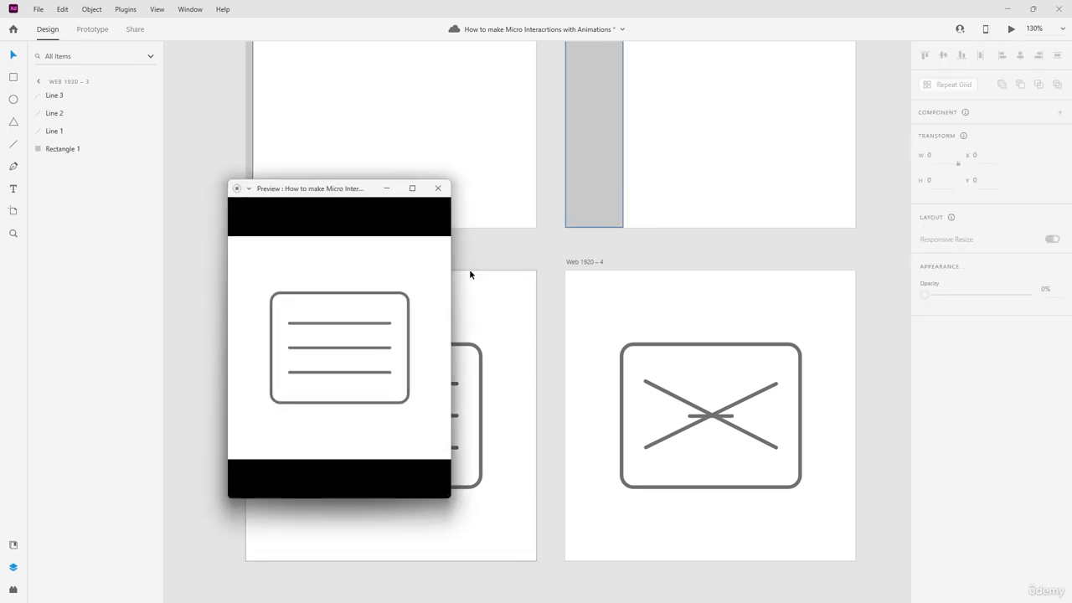
click(333, 358)
click(343, 358)
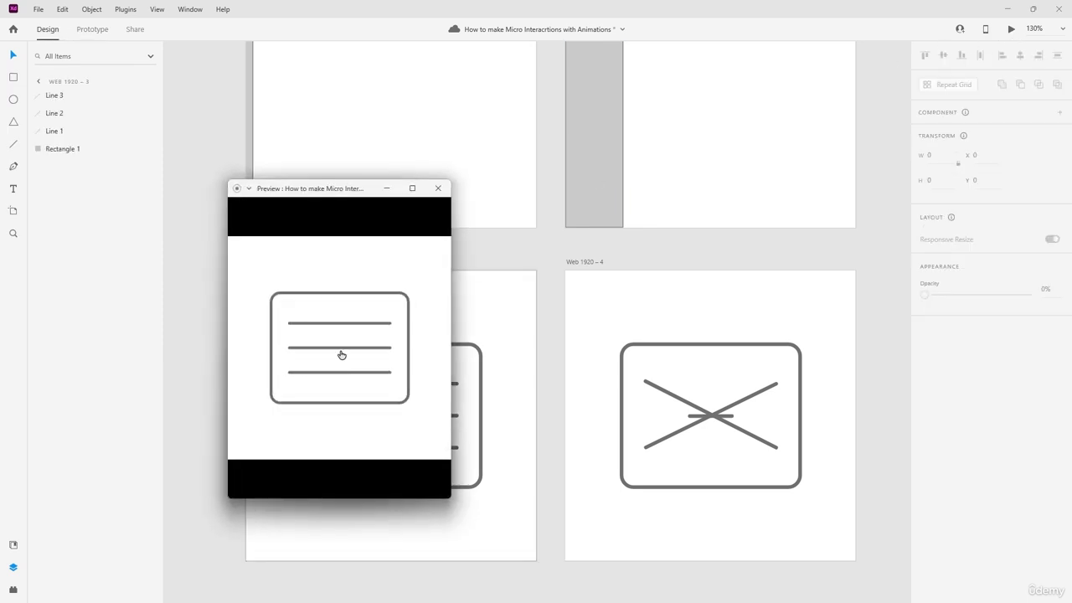
click(341, 356)
click(342, 357)
click(339, 356)
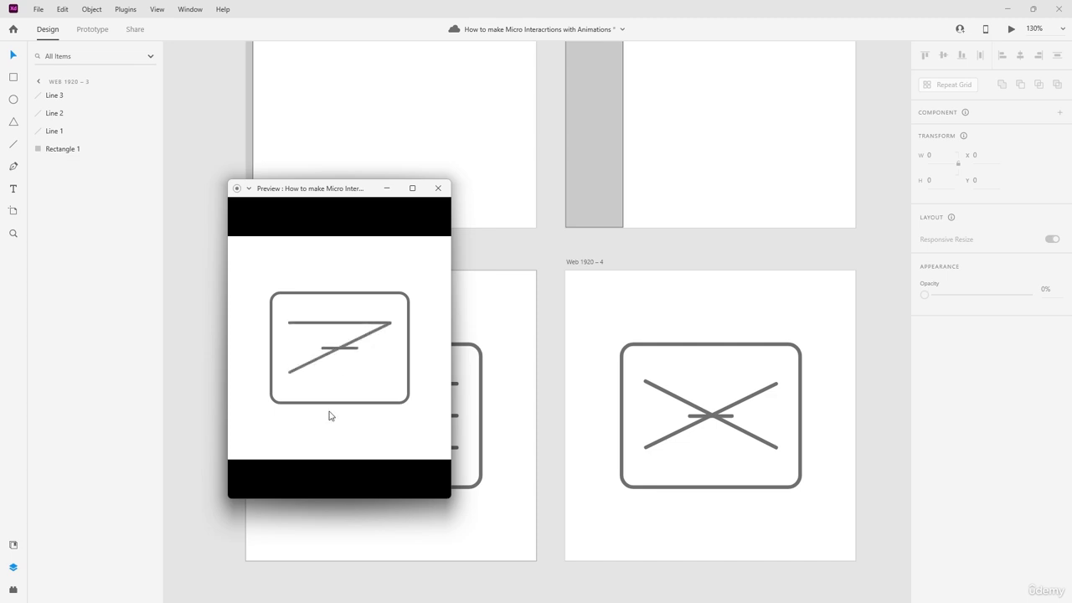
click(347, 362)
click(342, 369)
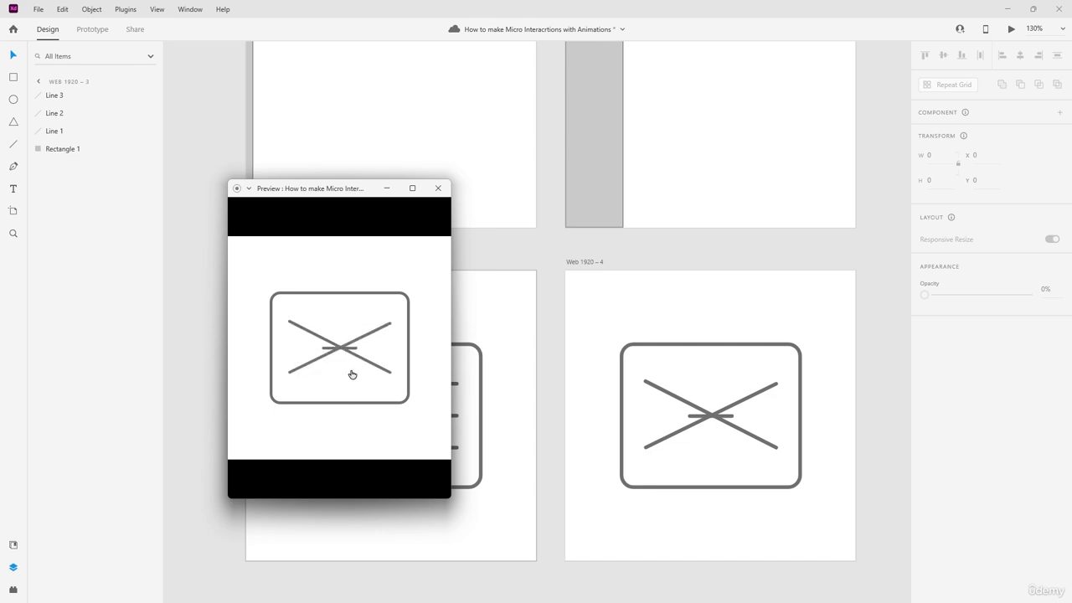
click(339, 352)
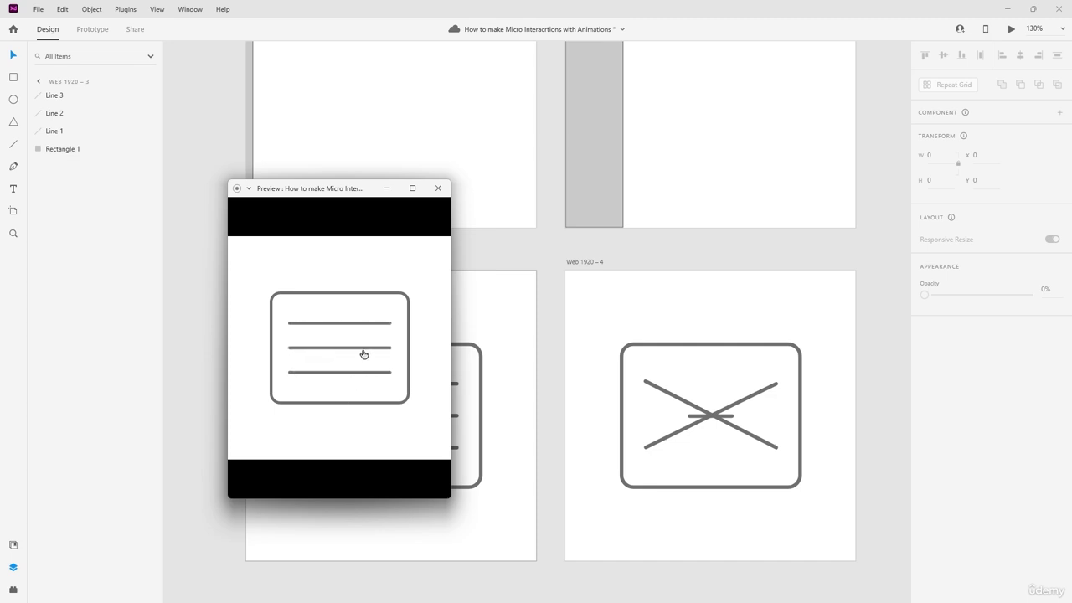
click(362, 355)
click(347, 355)
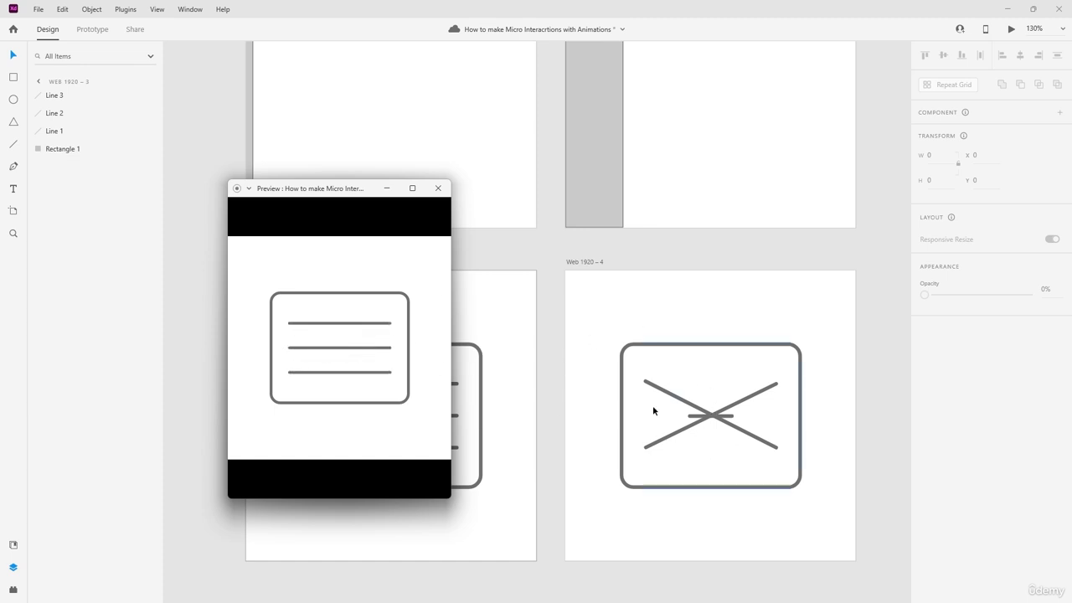
click(438, 188)
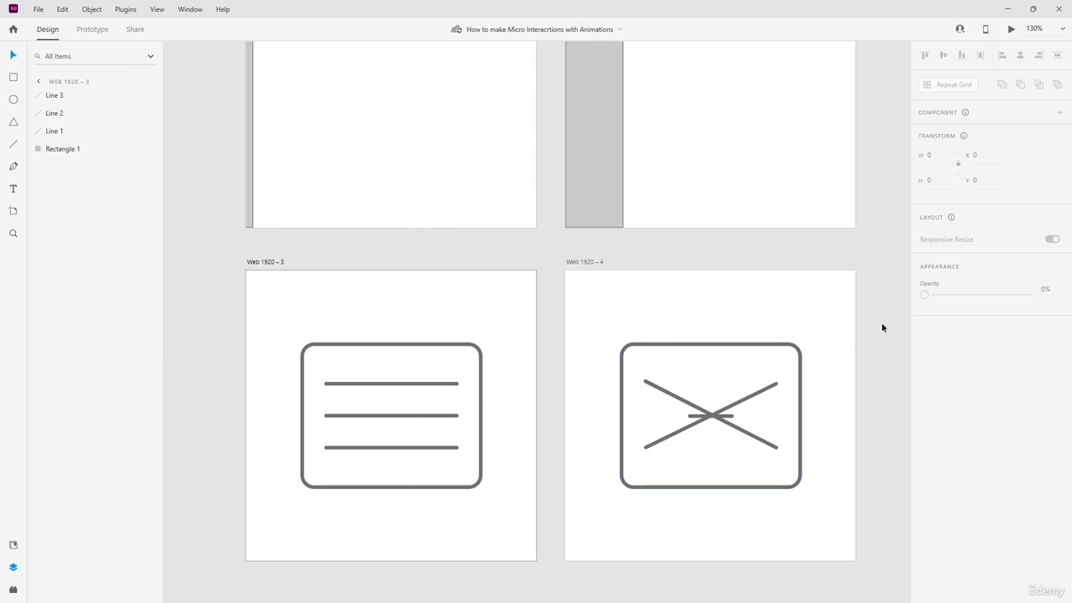
Step: Delete the close icon's shapes and the Web 1920 – 4 artboard itself
drag(868, 263, 565, 557)
key(Delete)
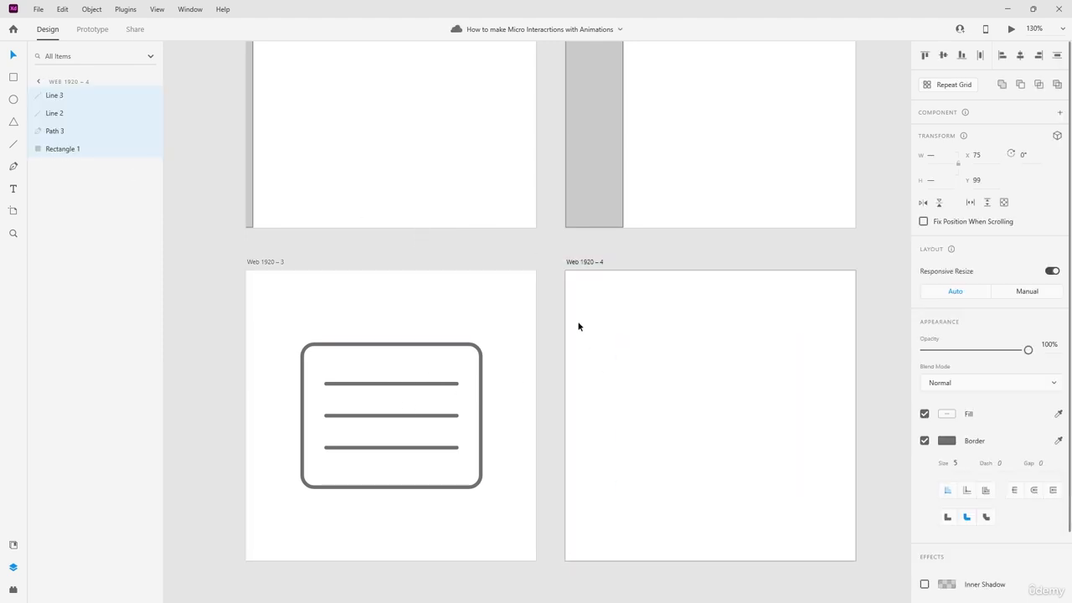
click(573, 262)
key(Delete)
Step: Duplicate the Web 1920 – 3 artboard beside the original, leaving a 40 px gap between them
click(340, 320)
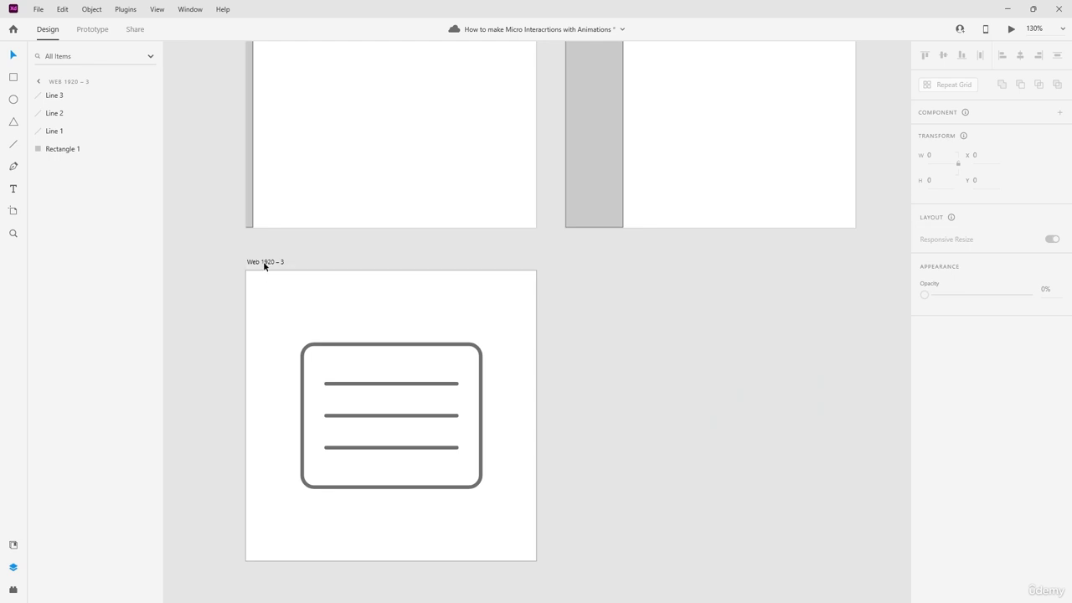
drag(265, 267, 574, 256)
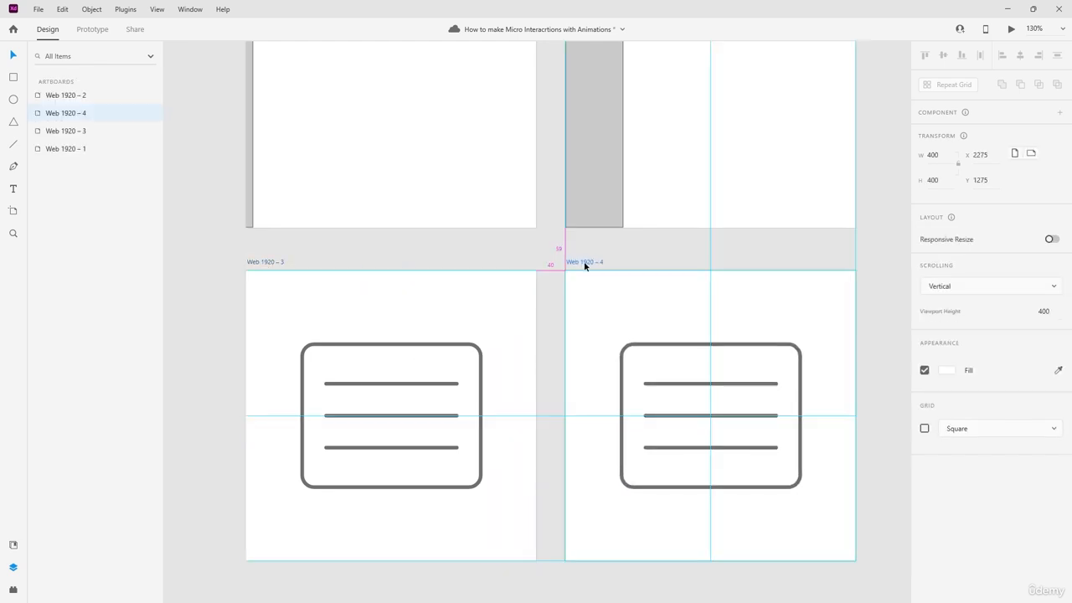
click(514, 259)
Step: Link the menu icon's frame on Web 1920 – 3 to the duplicated artboard with a tap-triggered Auto-Animate
click(92, 30)
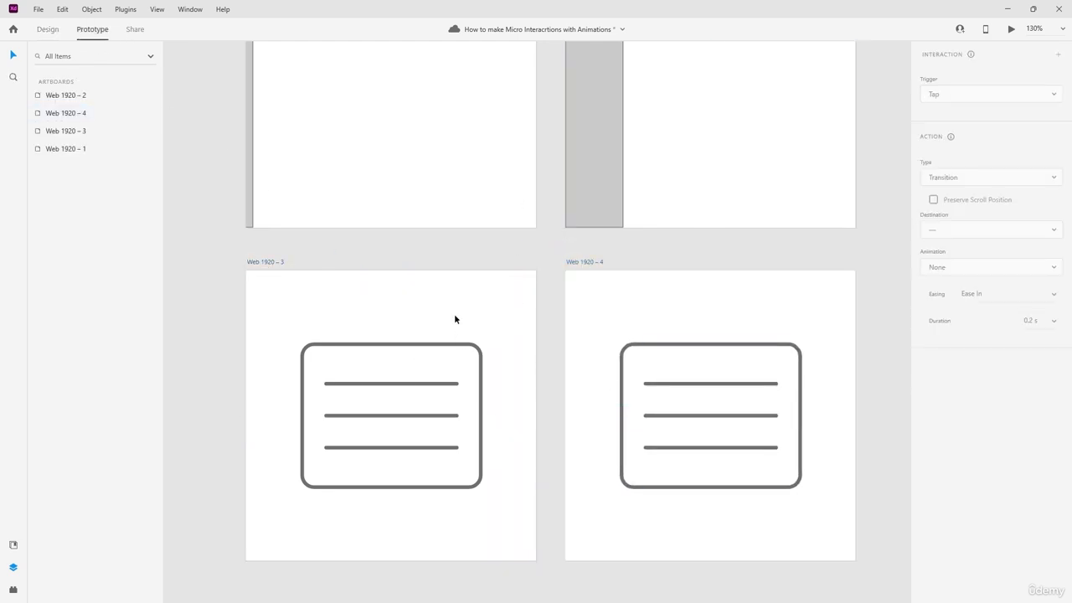
click(453, 387)
drag(484, 417, 586, 418)
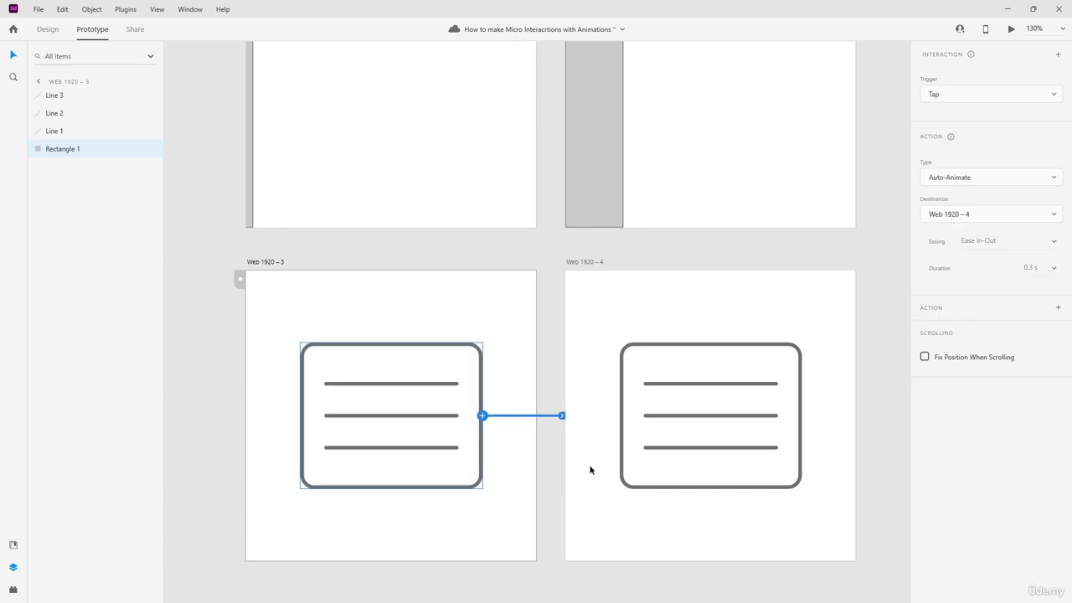
Step: Cross the upper and lower menu lines on Web 1920 – 4 into an X by moving one endpoint of each
scroll(707, 410, up, 5)
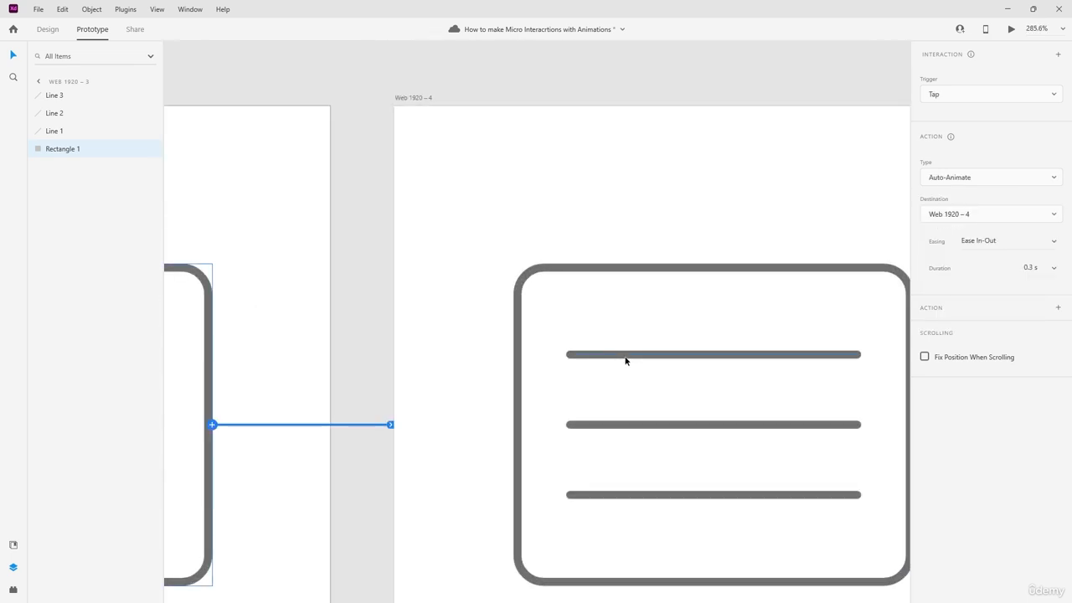
click(603, 358)
click(669, 432)
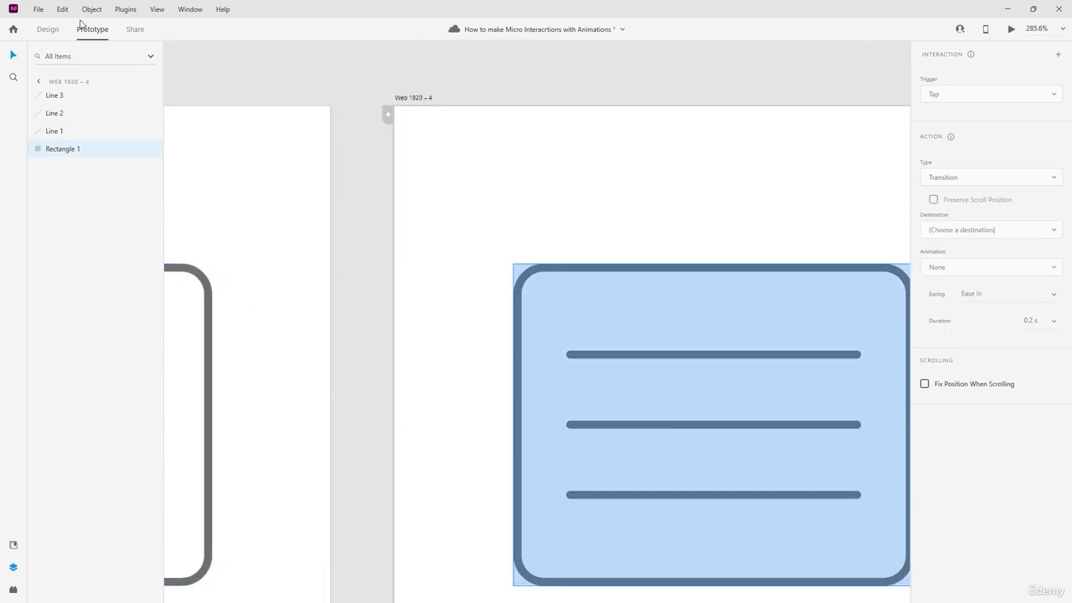
click(56, 30)
click(578, 356)
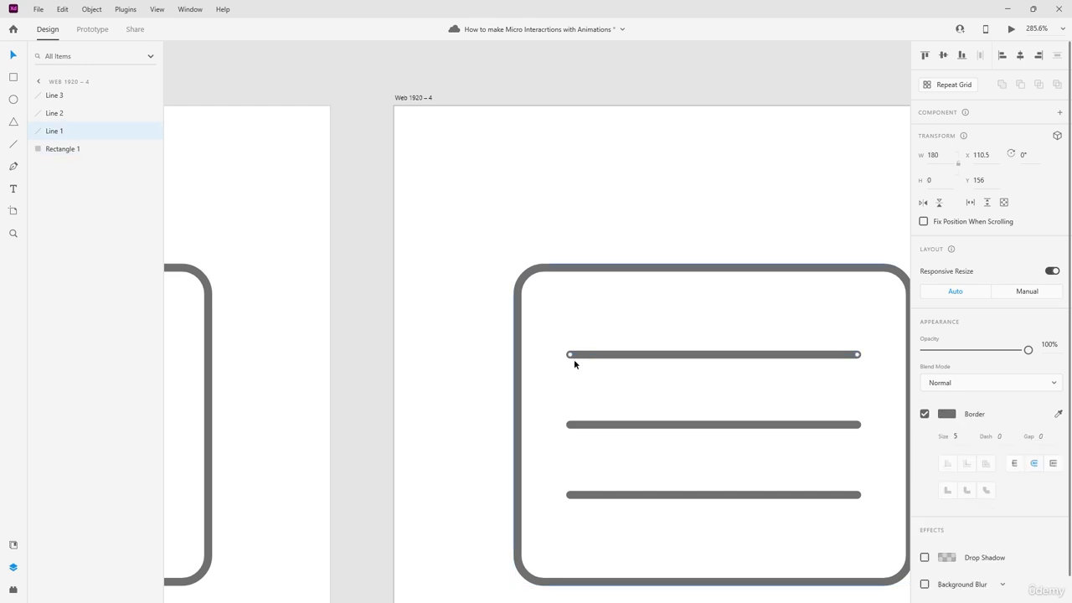
mouse_move(571, 356)
mouse_down()
mouse_move(571, 495)
mouse_move(570, 356)
mouse_up()
click(615, 497)
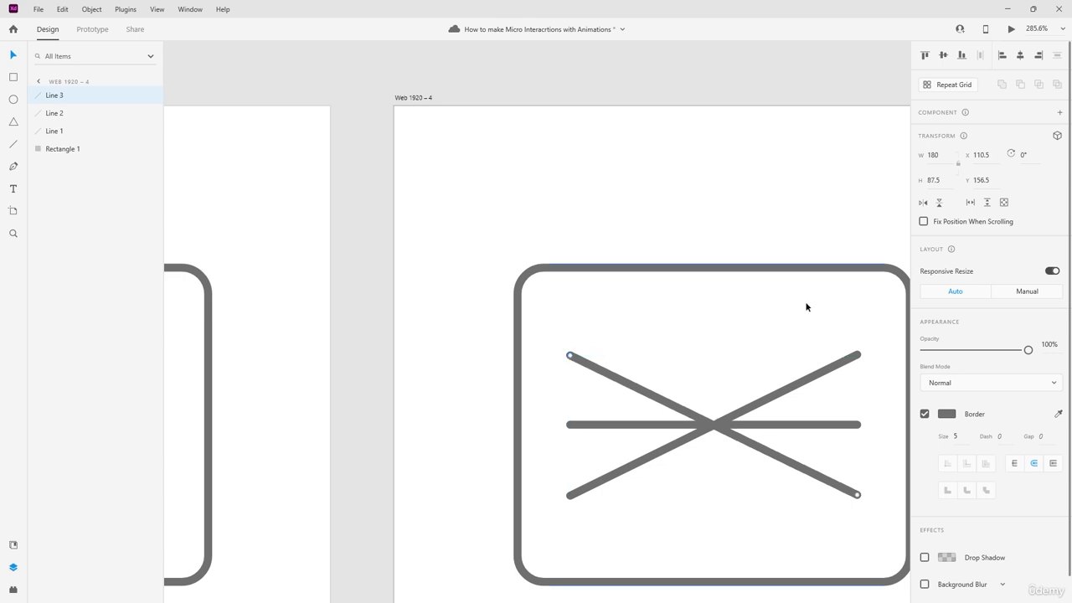
Step: Shorten the middle line on Web 1920 – 4 from both ends to a small dash centred on the cross
click(615, 426)
drag(570, 425, 665, 427)
click(388, 286)
scroll(387, 286, down, 4)
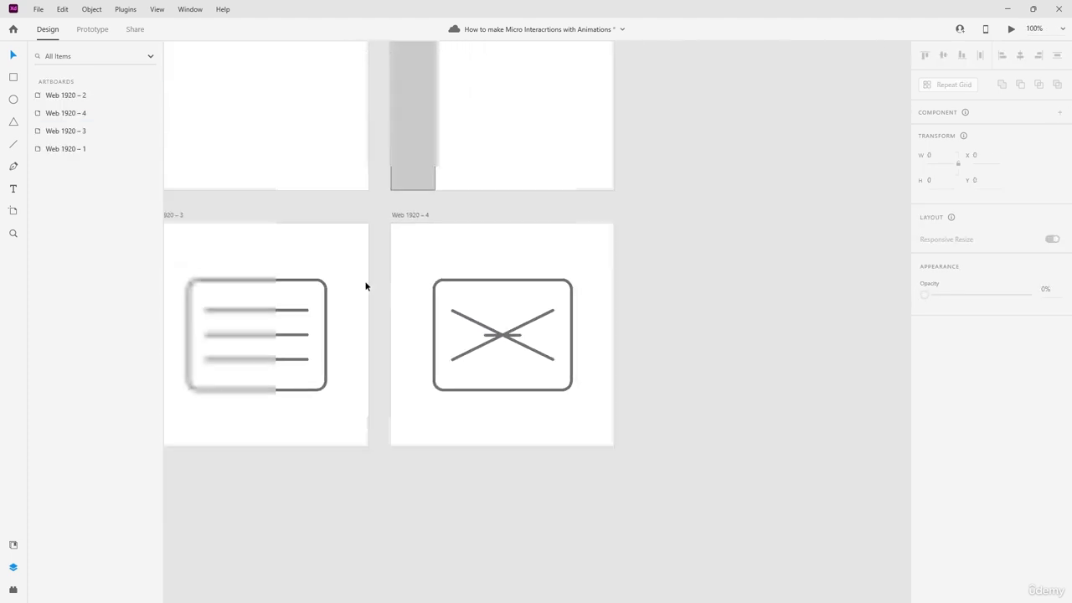
Step: Link the rebuilt close icon's frame on Web 1920 – 4 to Web 1920 – 3 with a tap-triggered Auto-Animate
click(92, 31)
click(442, 335)
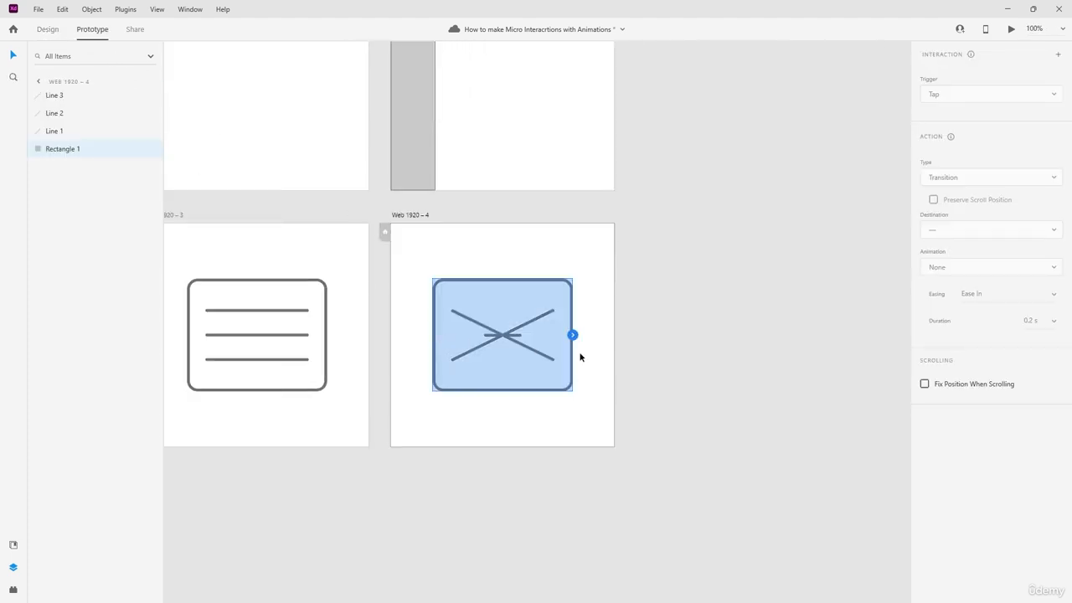
drag(573, 335, 343, 337)
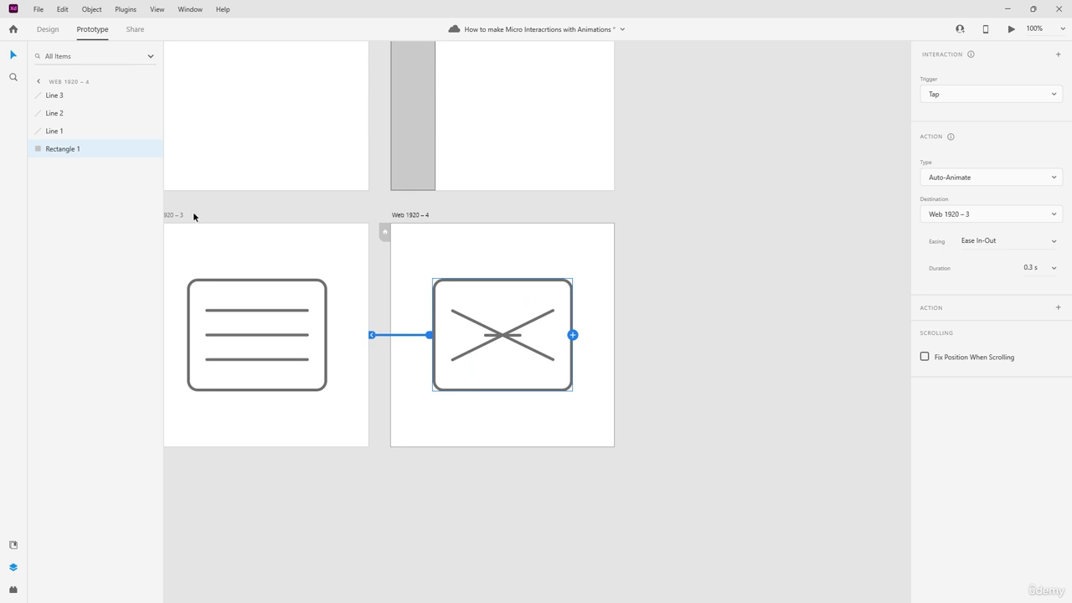
Step: Return to design mode and start a preview of the prototype from artboard Web 1920 – 3
click(215, 263)
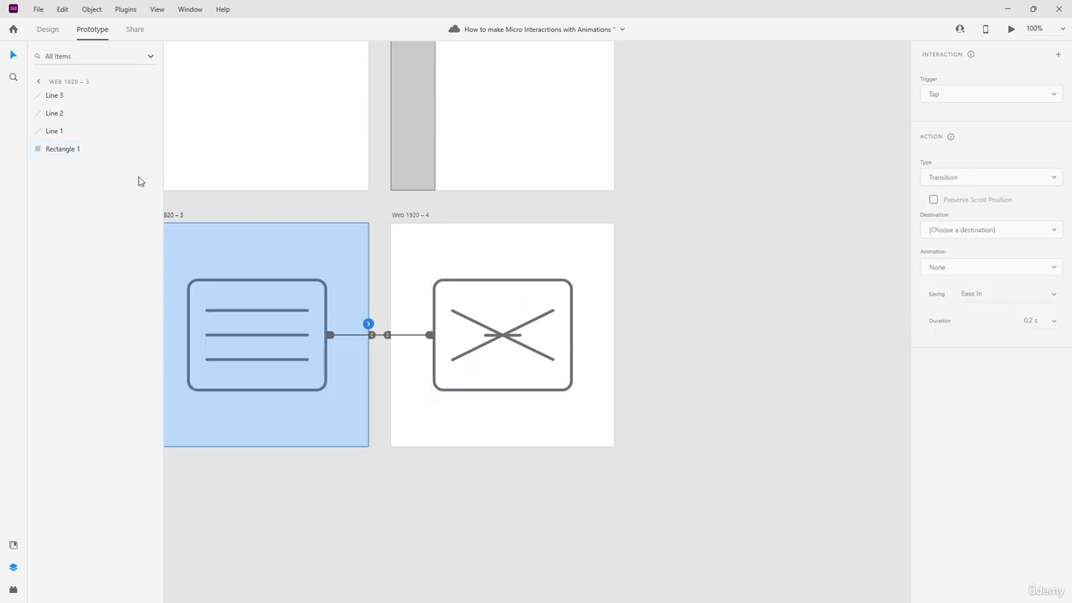
click(47, 30)
scroll(261, 248, left, 3)
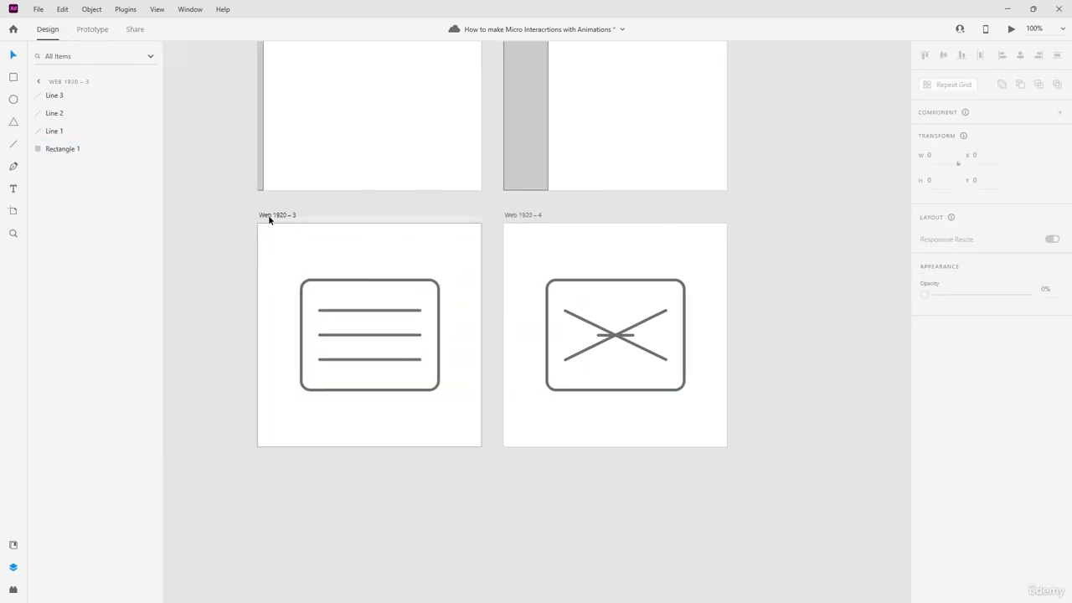
click(273, 216)
click(359, 211)
click(293, 216)
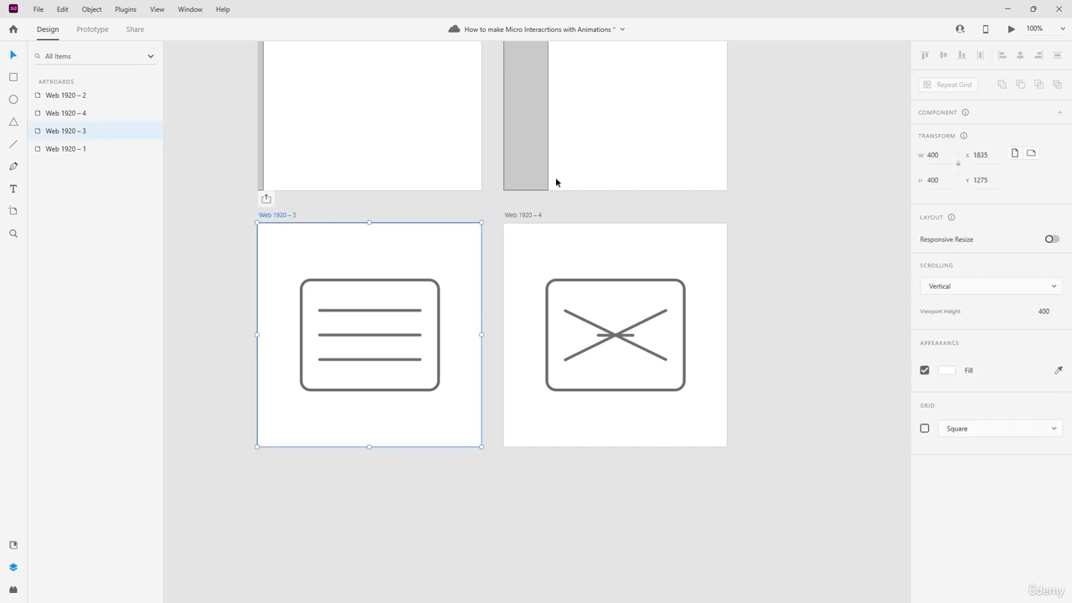
click(1006, 30)
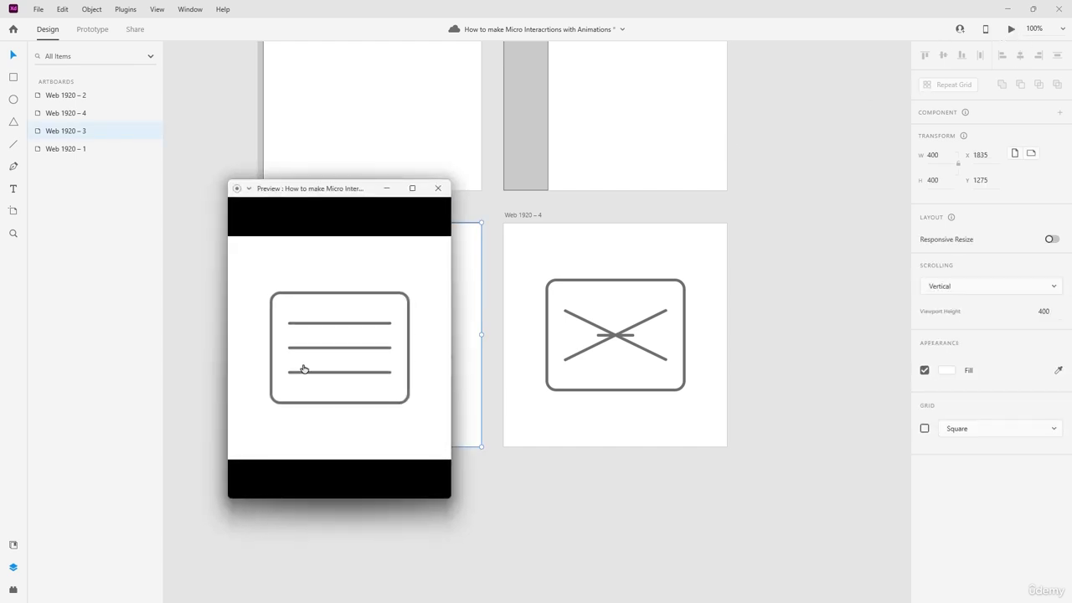
Step: Test the menu-to-close icon animation repeatedly in both directions in the preview, and close the preview window
click(342, 351)
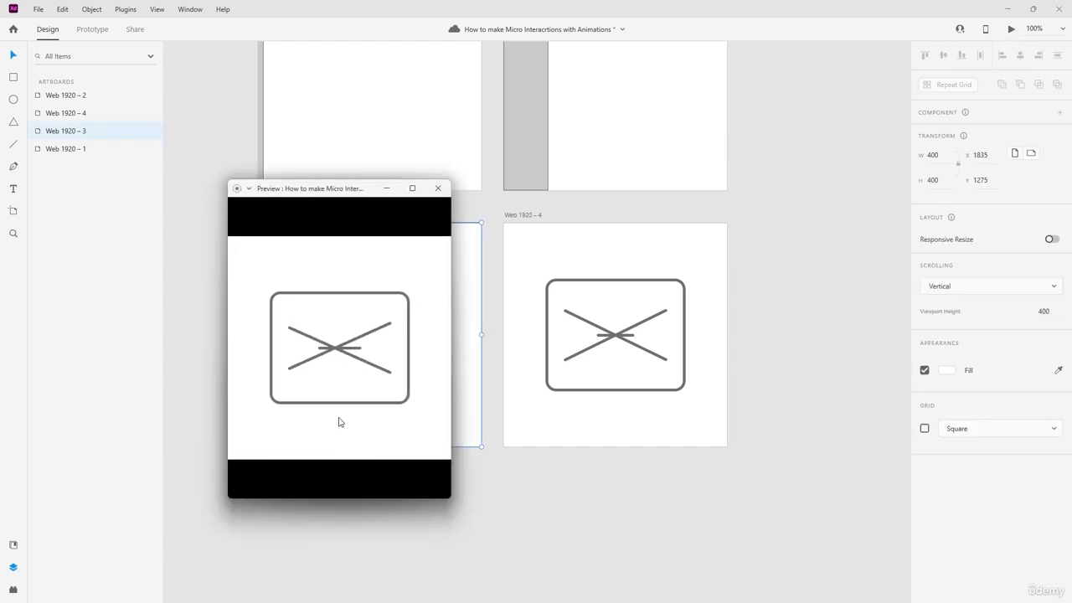
click(345, 359)
click(343, 376)
click(345, 352)
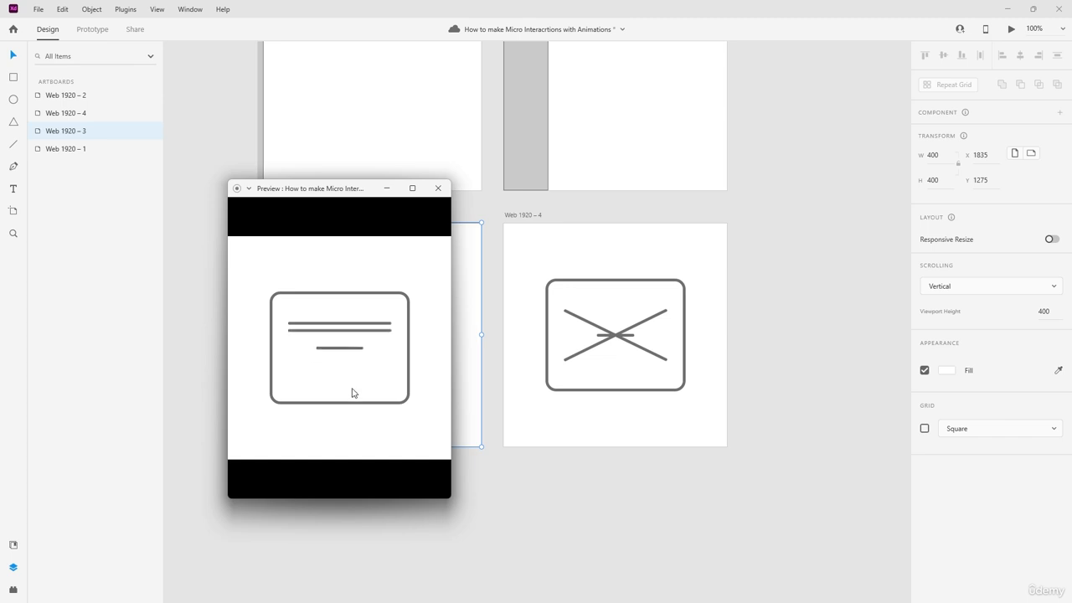
click(343, 357)
click(343, 362)
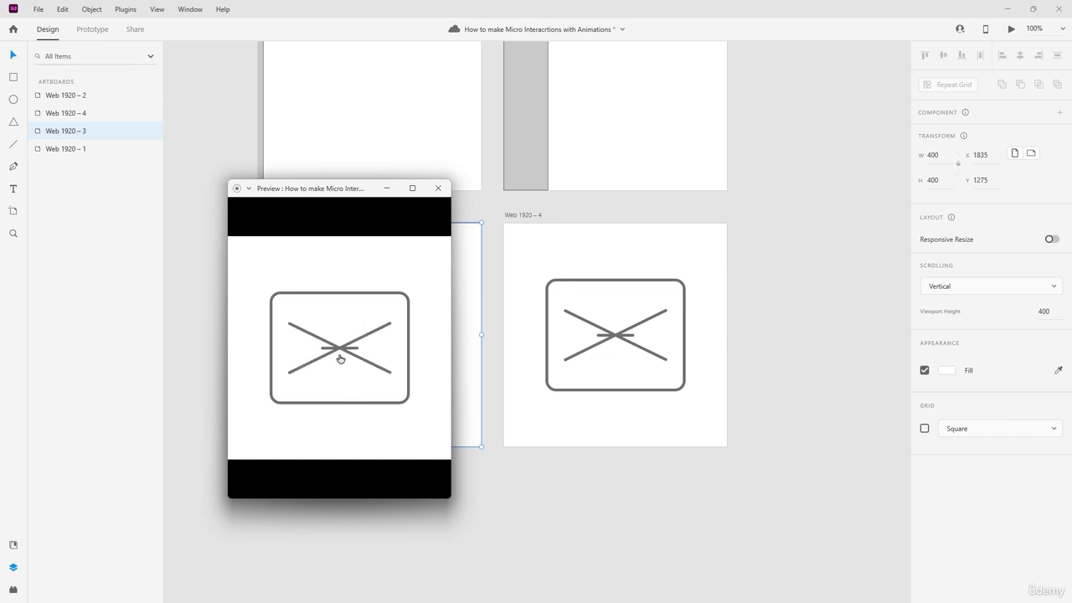
click(340, 359)
click(343, 361)
click(341, 369)
click(341, 388)
click(344, 370)
click(344, 369)
click(343, 370)
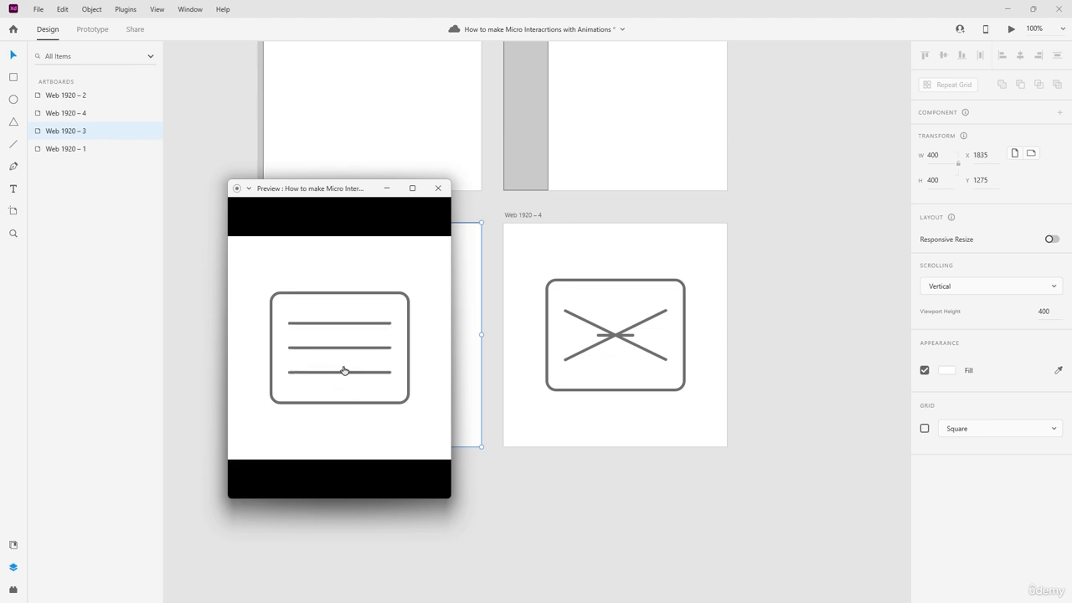
click(344, 369)
click(343, 369)
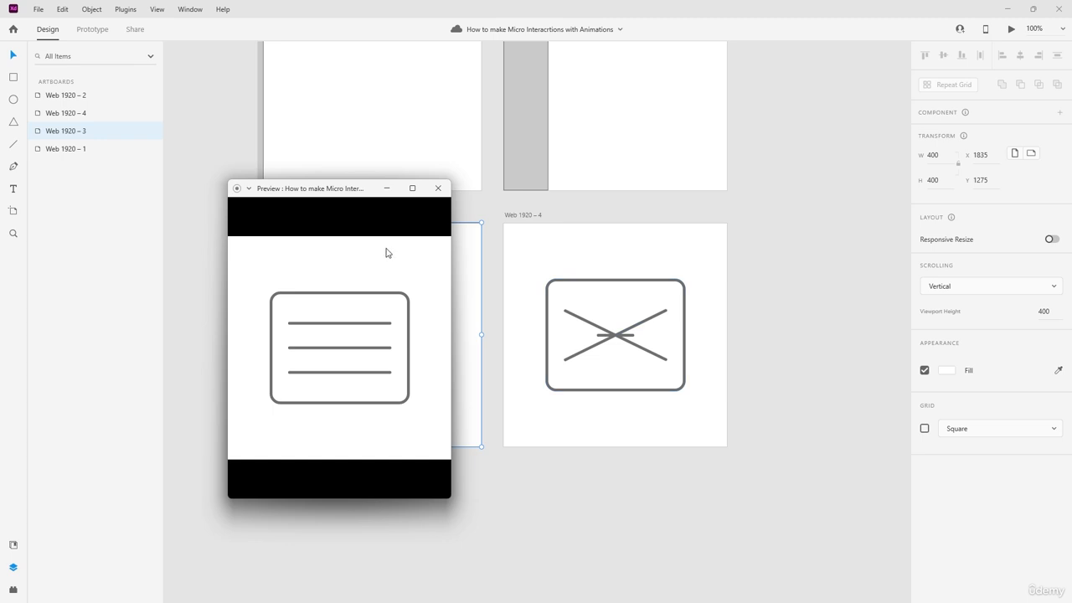
click(438, 188)
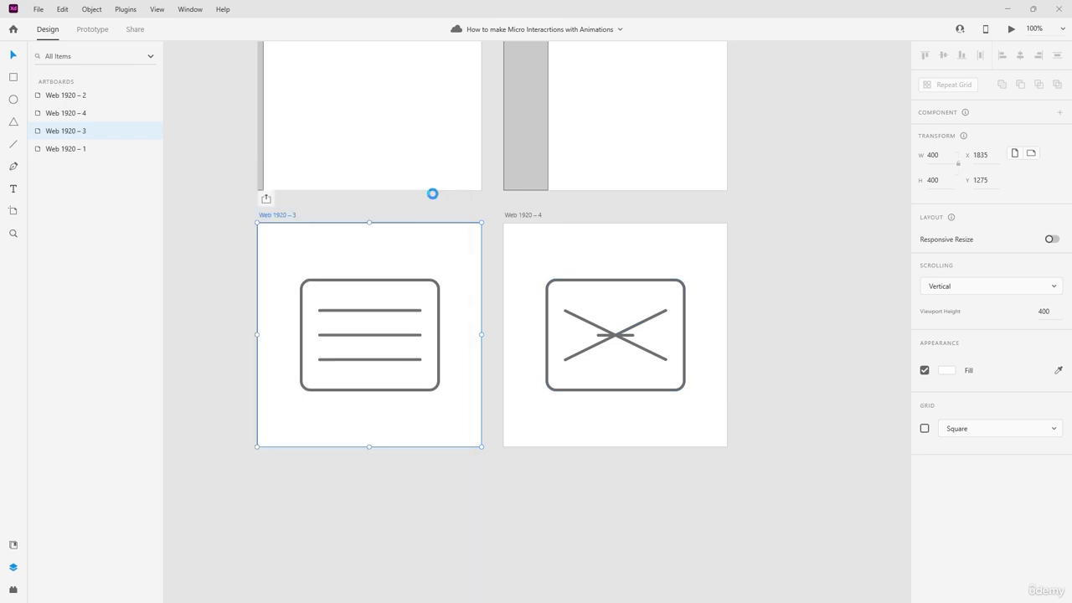
Step: Compare the menu icon on Web 1920 – 3 with the crossed close icon on Web 1920 – 4
click(801, 271)
scroll(768, 287, up, 3)
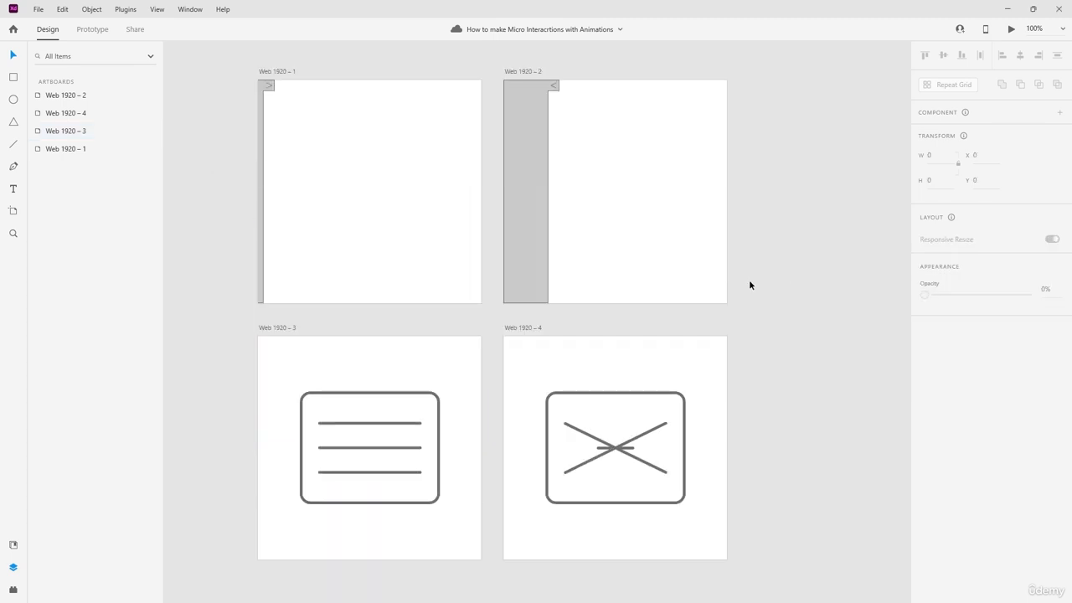
scroll(750, 283, down, 2)
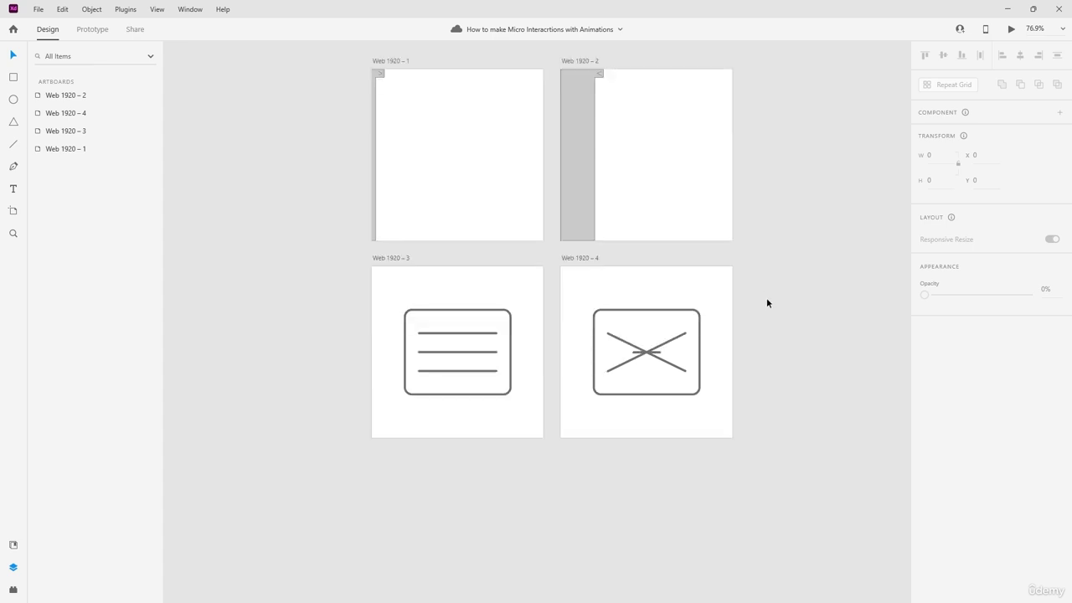
scroll(634, 371, up, 3)
scroll(590, 369, left, 2)
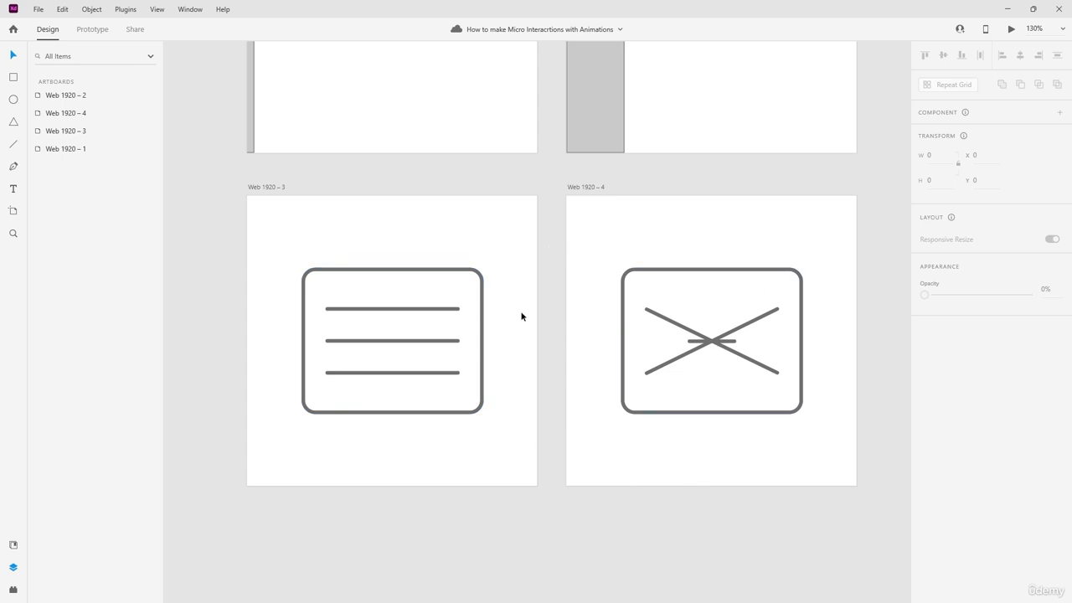
scroll(661, 195, down, 3)
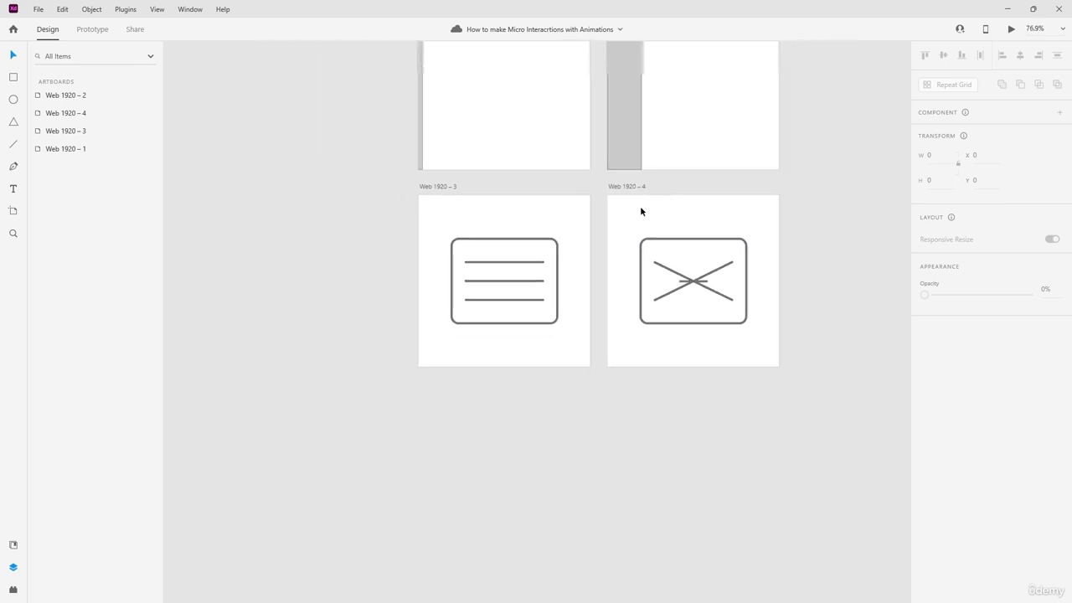
scroll(659, 201, up, 3)
click(276, 181)
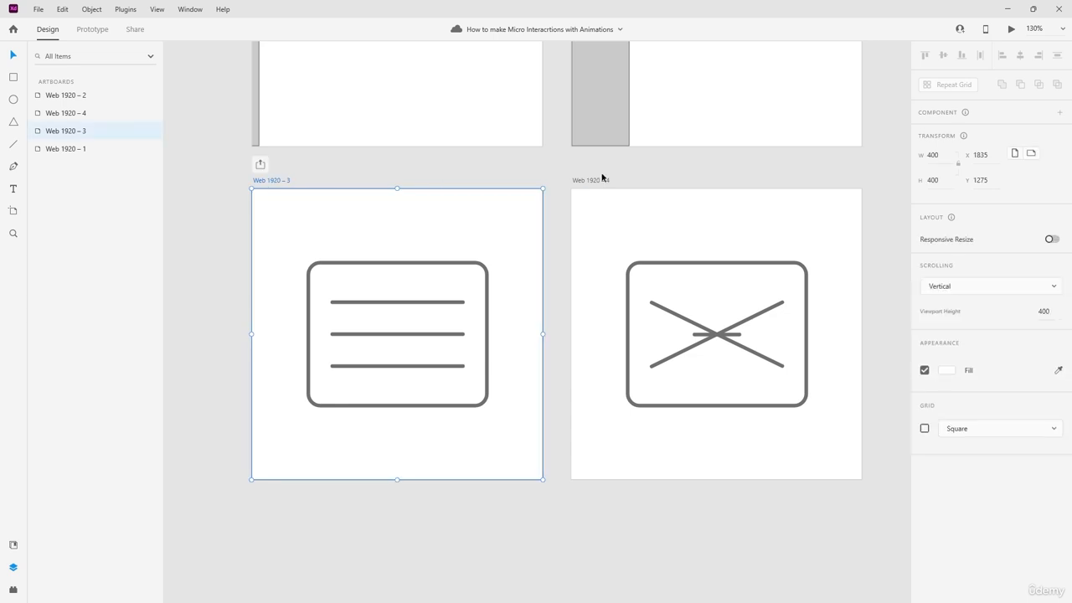
click(596, 180)
click(396, 174)
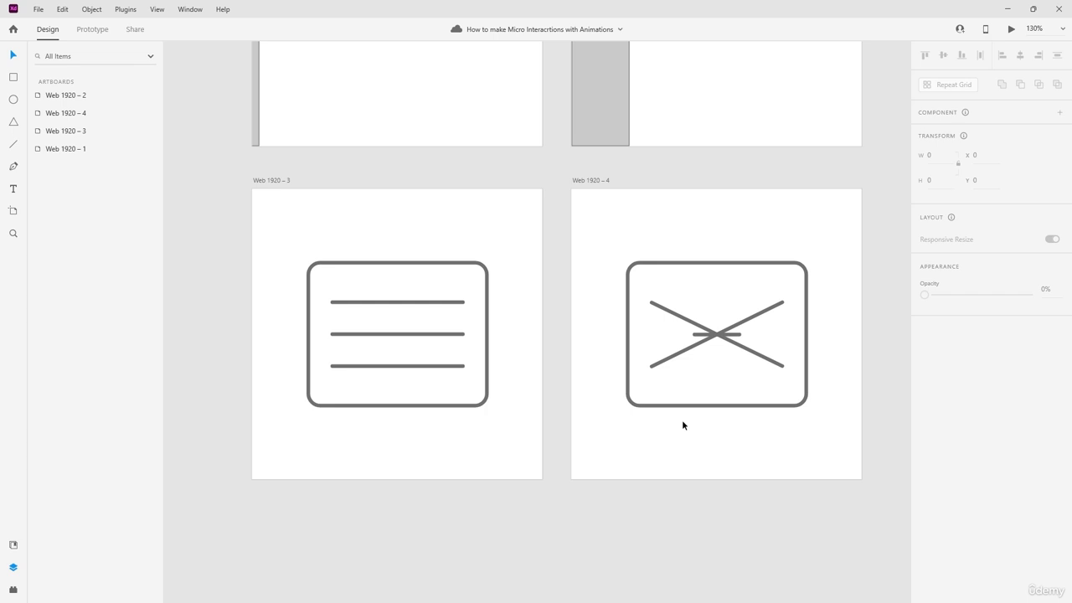
Step: Review both finished artboard pairs, the edge panel on Web 1920 – 1 and 2 and the icons on Web 1920 – 3 and 4
scroll(729, 508, up, 2)
scroll(407, 307, up, 4)
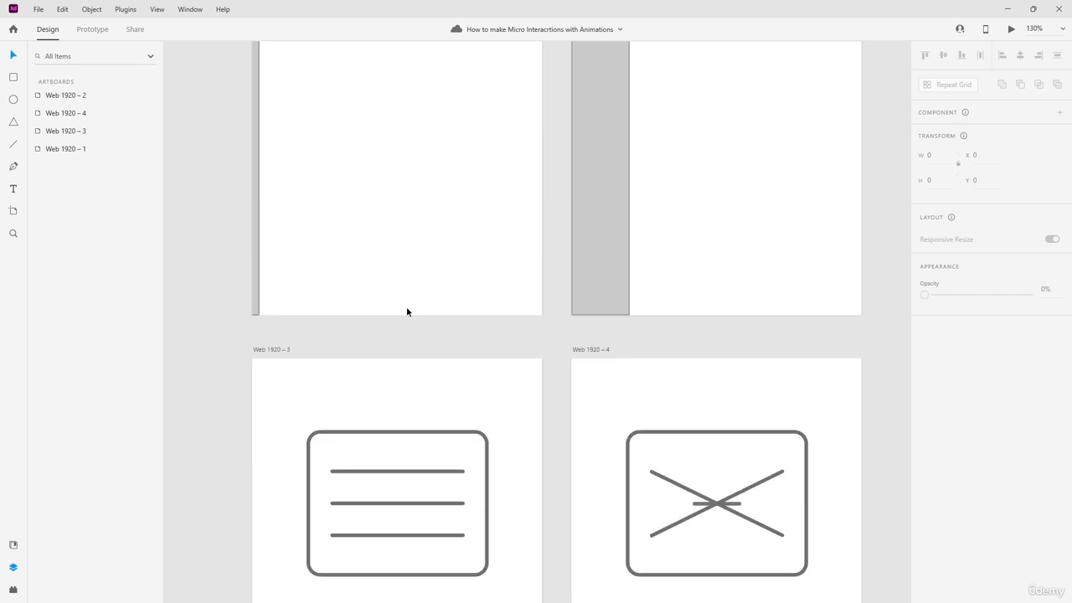
scroll(407, 306, down, 4)
scroll(673, 184, up, 6)
scroll(461, 189, up, 4)
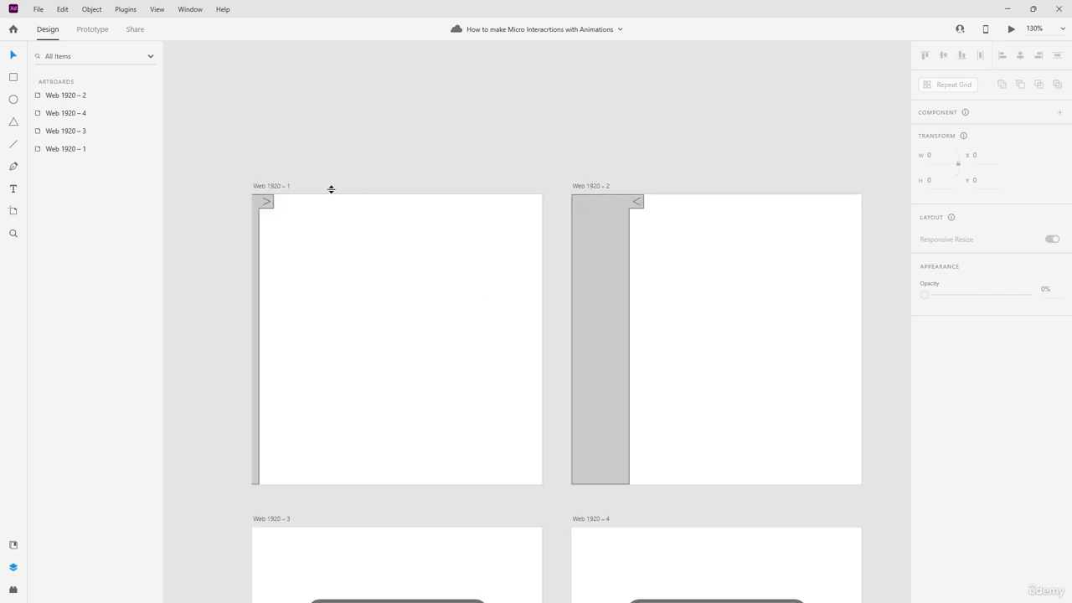
scroll(368, 192, down, 6)
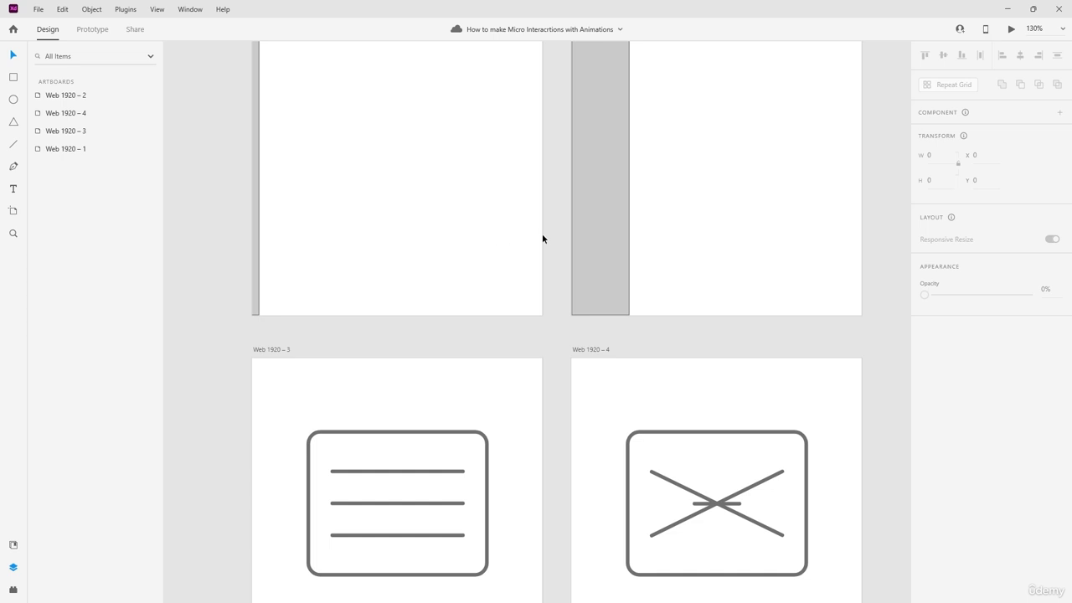
scroll(542, 232, down, 3)
scroll(772, 256, up, 2)
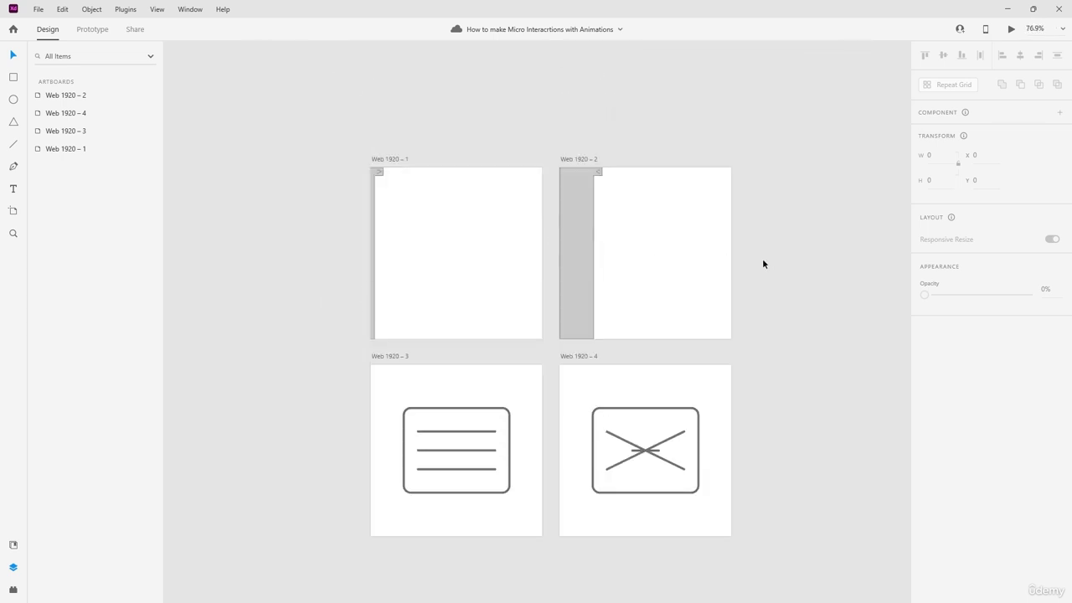
scroll(757, 267, up, 2)
scroll(757, 267, down, 2)
scroll(757, 267, left, 2)
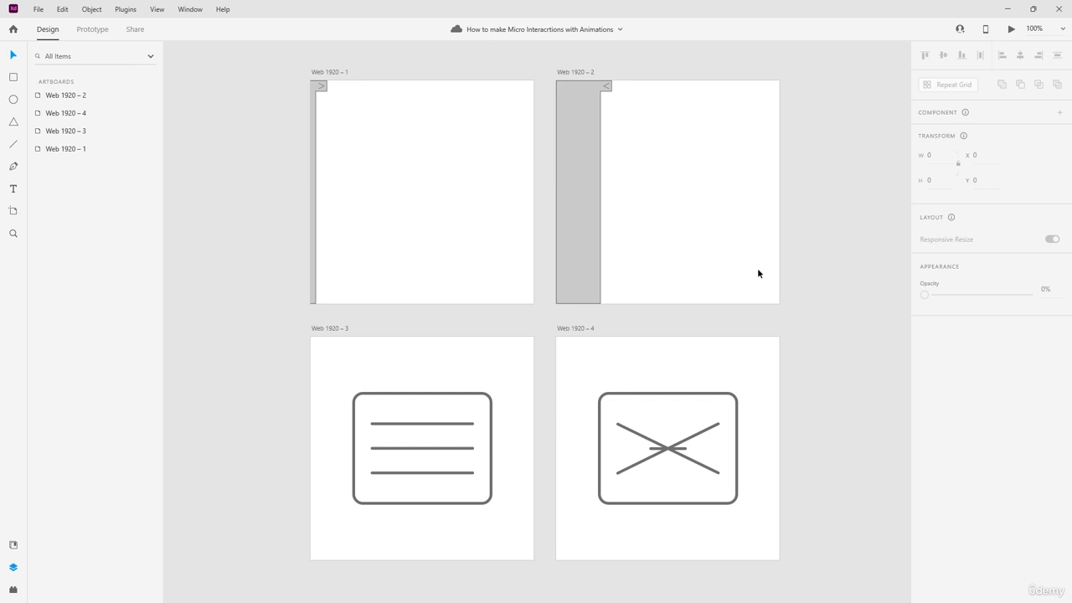
scroll(757, 269, right, 2)
scroll(757, 269, left, 2)
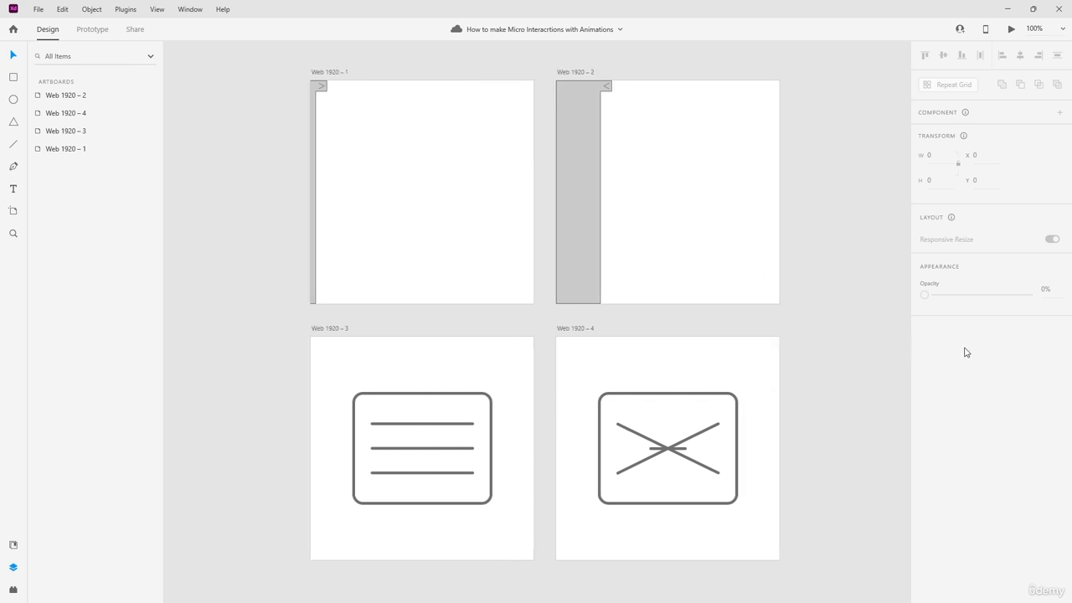